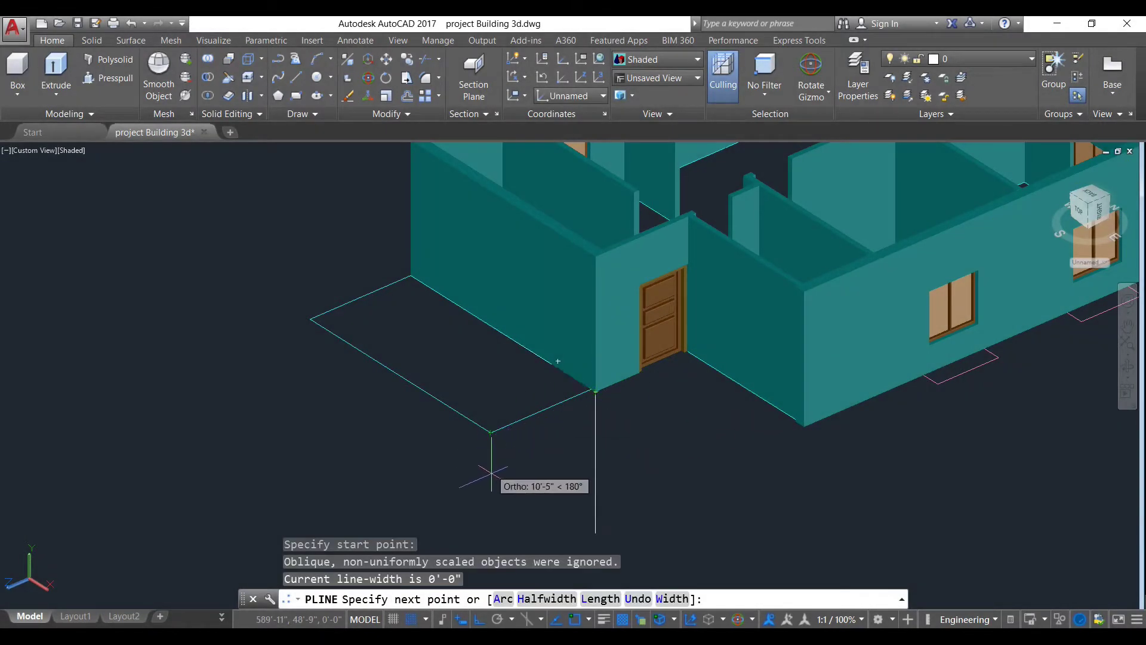
left_click(489, 430)
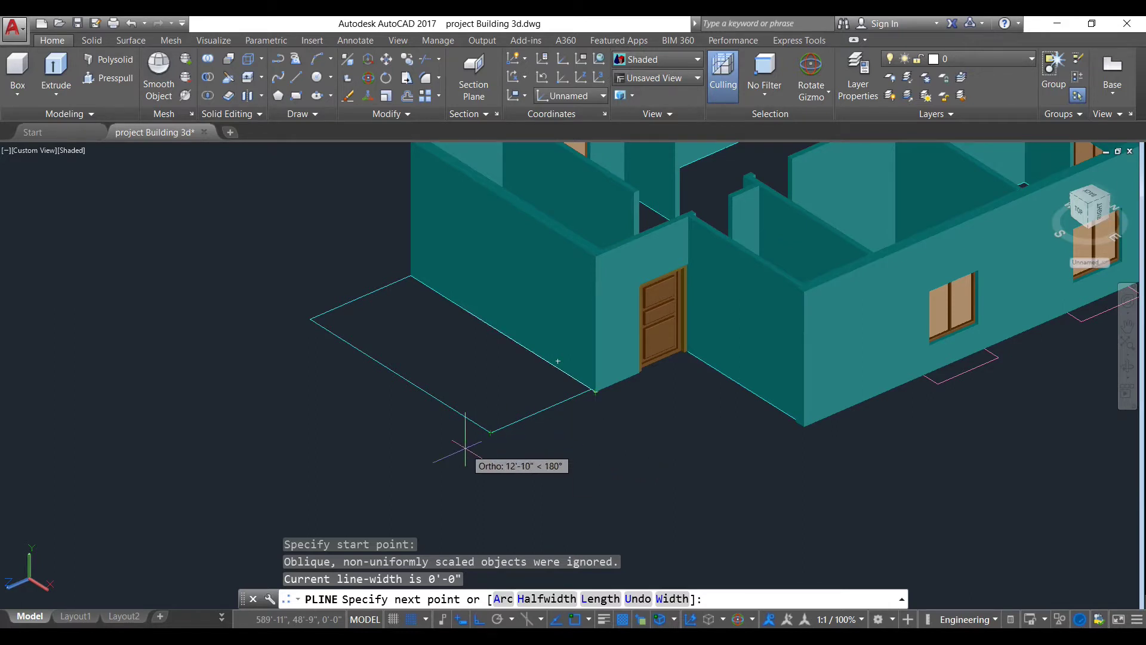
key("Escape")
scroll(636, 434, "down", 4)
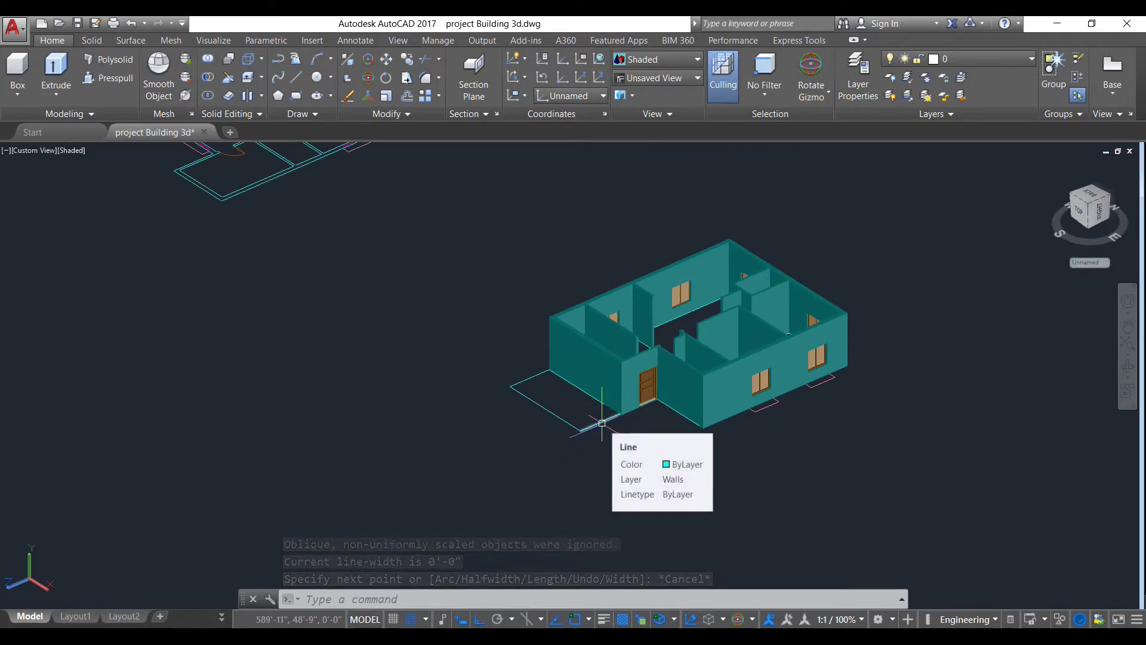
scroll(601, 423, "down", 2)
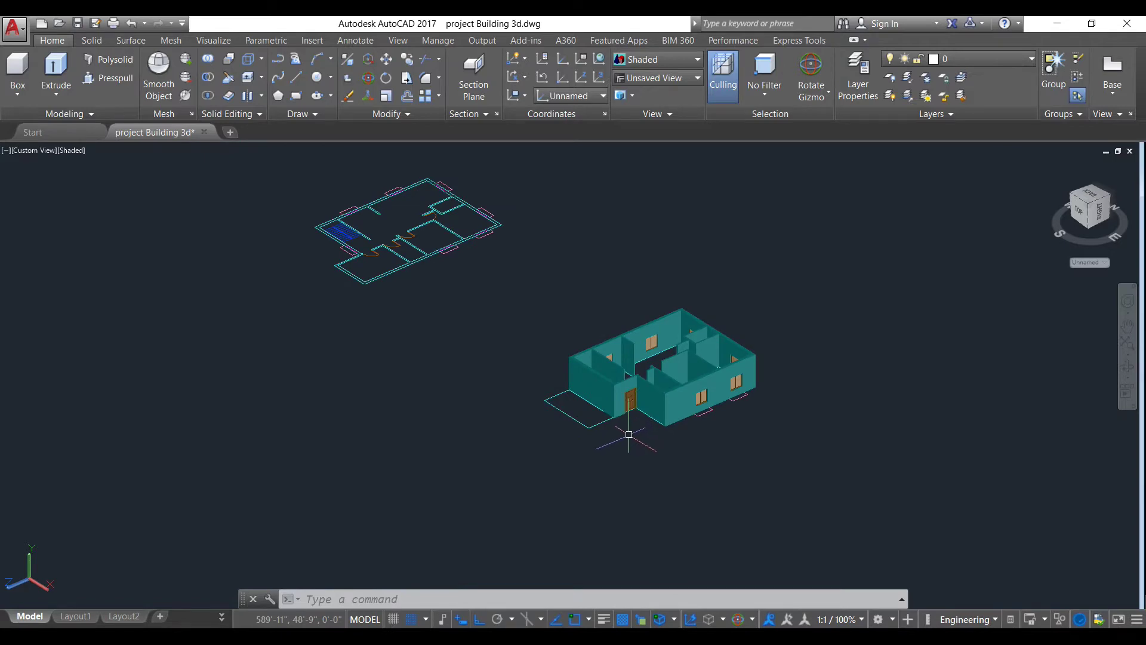
scroll(629, 434, "up", 3)
scroll(601, 410, "down", 3)
scroll(496, 266, "up", 3)
scroll(400, 218, "up", 2)
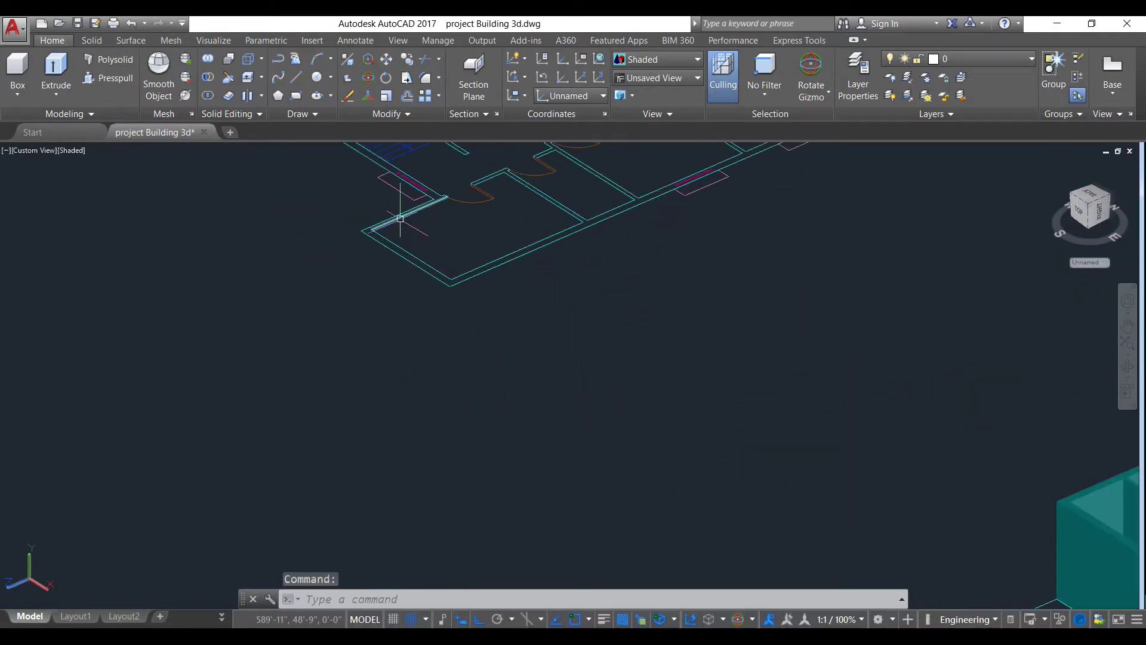
scroll(399, 219, "down", 3)
scroll(558, 327, "up", 4)
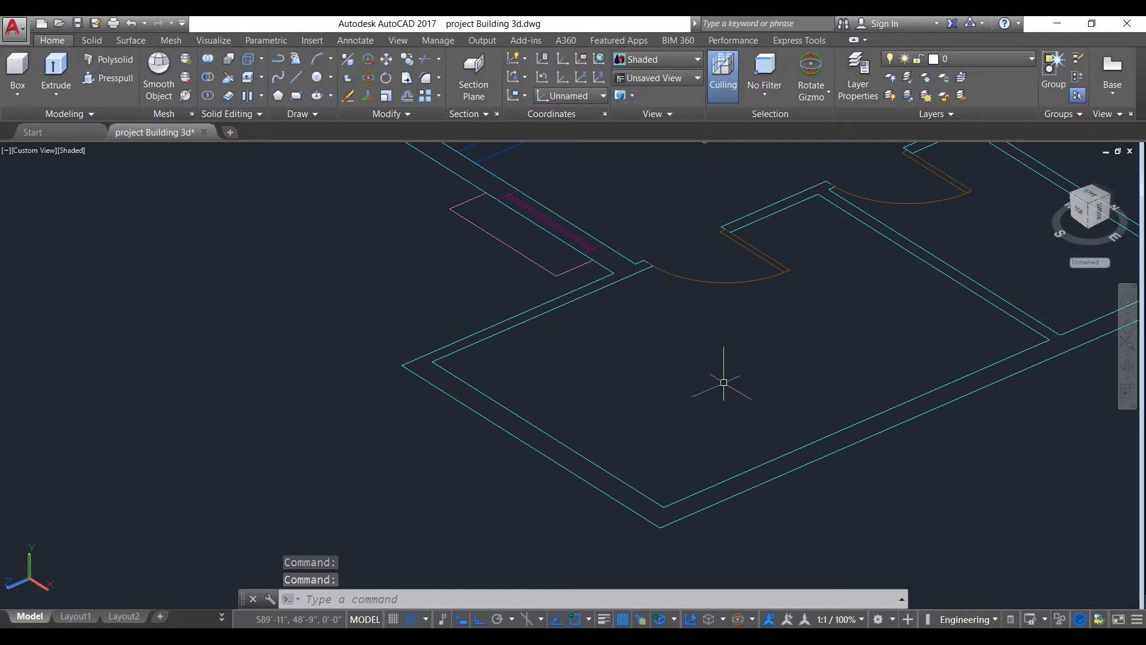
key("Return")
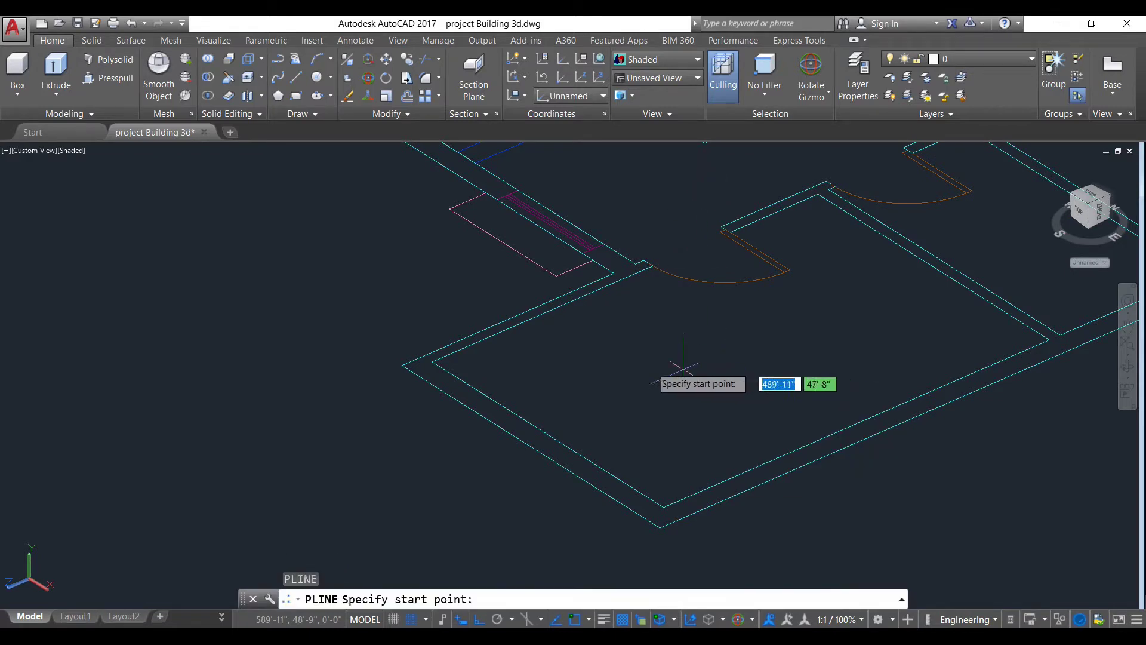
left_click(614, 273)
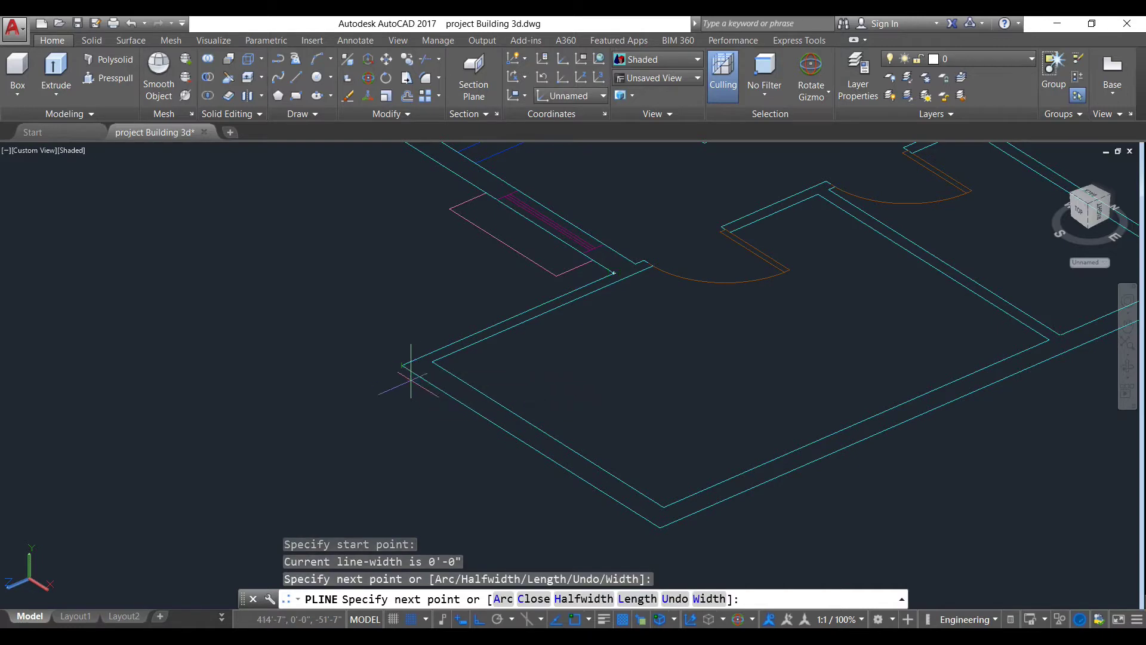
key("Escape")
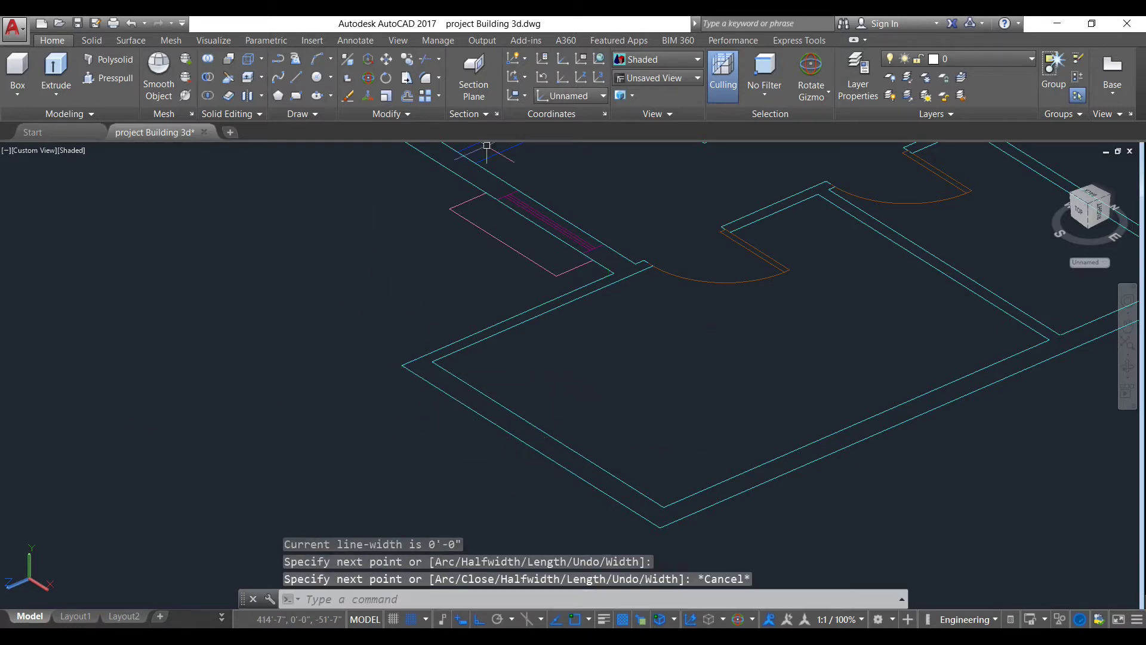
- Set the current coordinate system to World
left_click(570, 95)
left_click(561, 113)
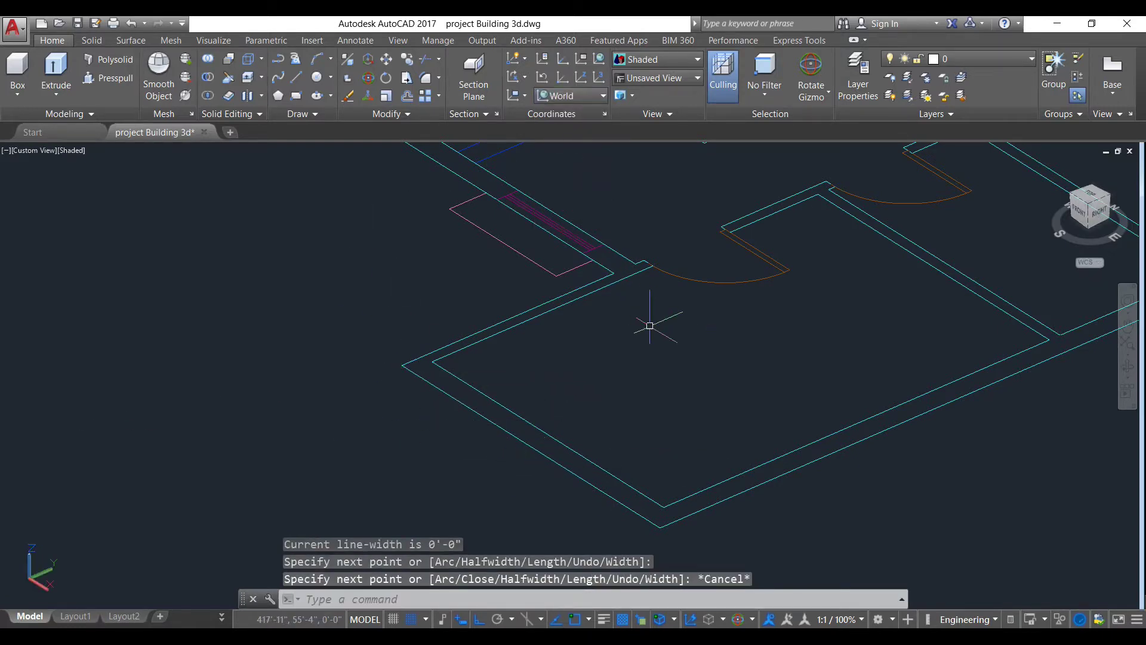
type("p")
key("Return")
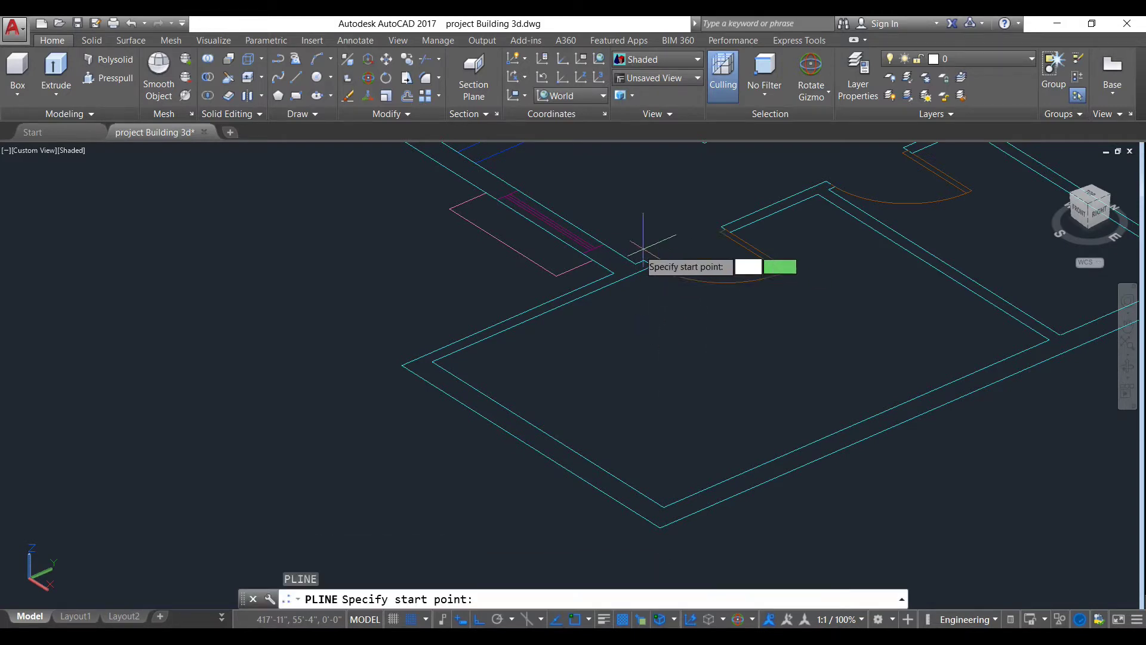
left_click(614, 275)
key("Escape")
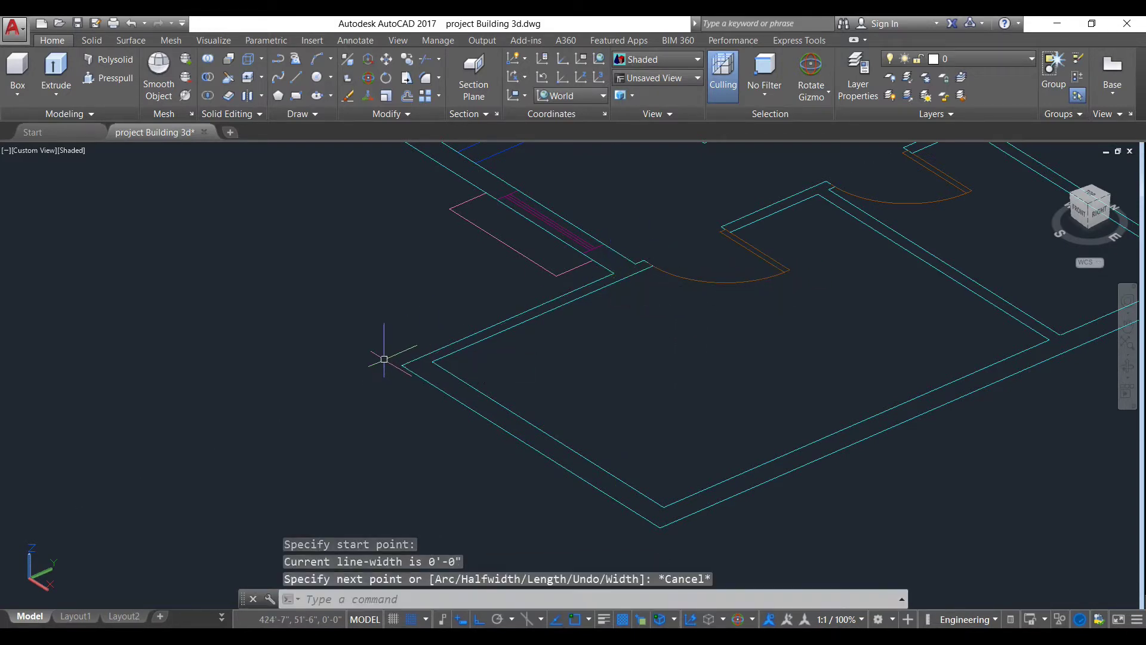
- Trace a polyline along the protruding room's outer wall edges in the 2D plan, from the inner corner near the window around both outside corners
key("Return")
scroll(615, 276, "up", 2)
left_click(609, 268)
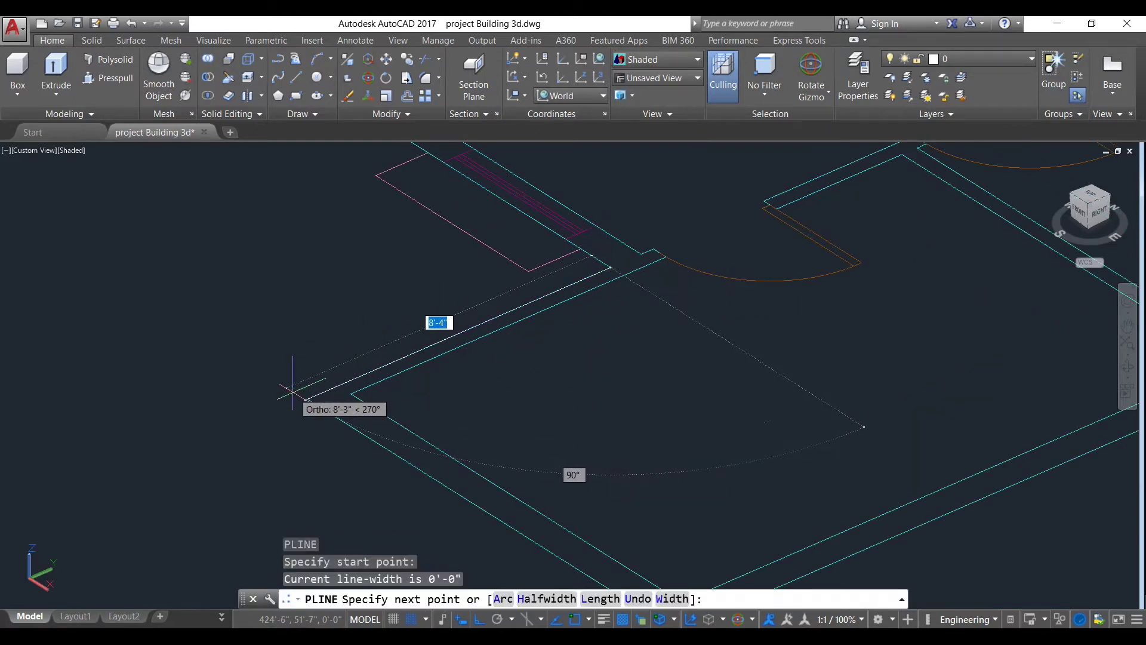
middle_click_drag(619, 395, 546, 289)
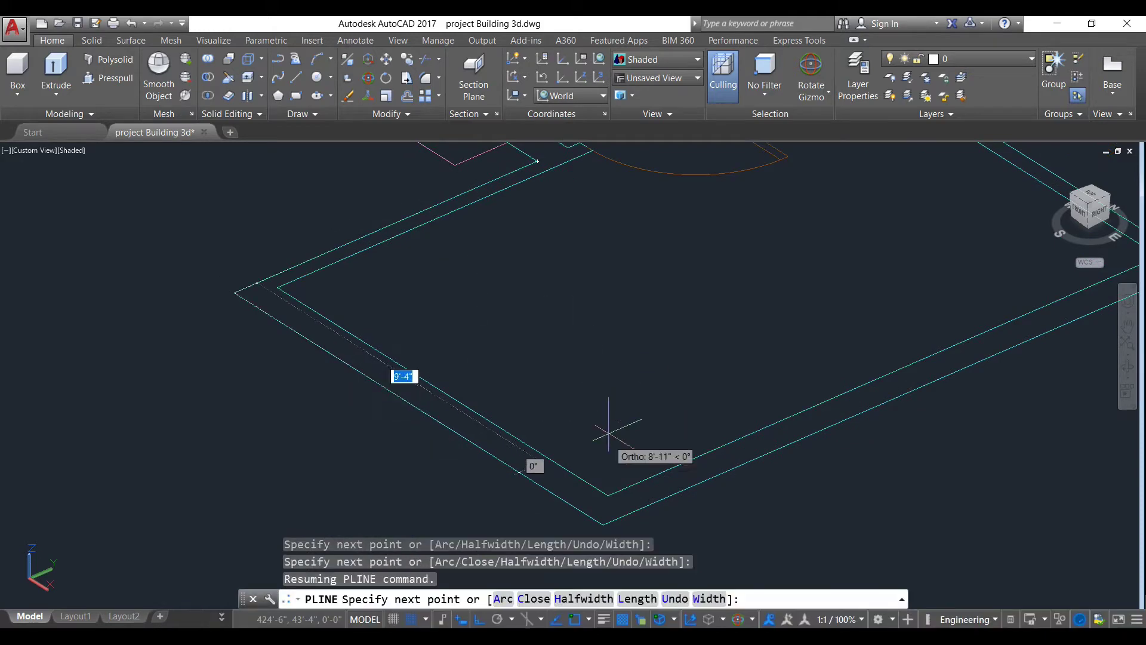
left_click(602, 525)
scroll(776, 462, "down", 4)
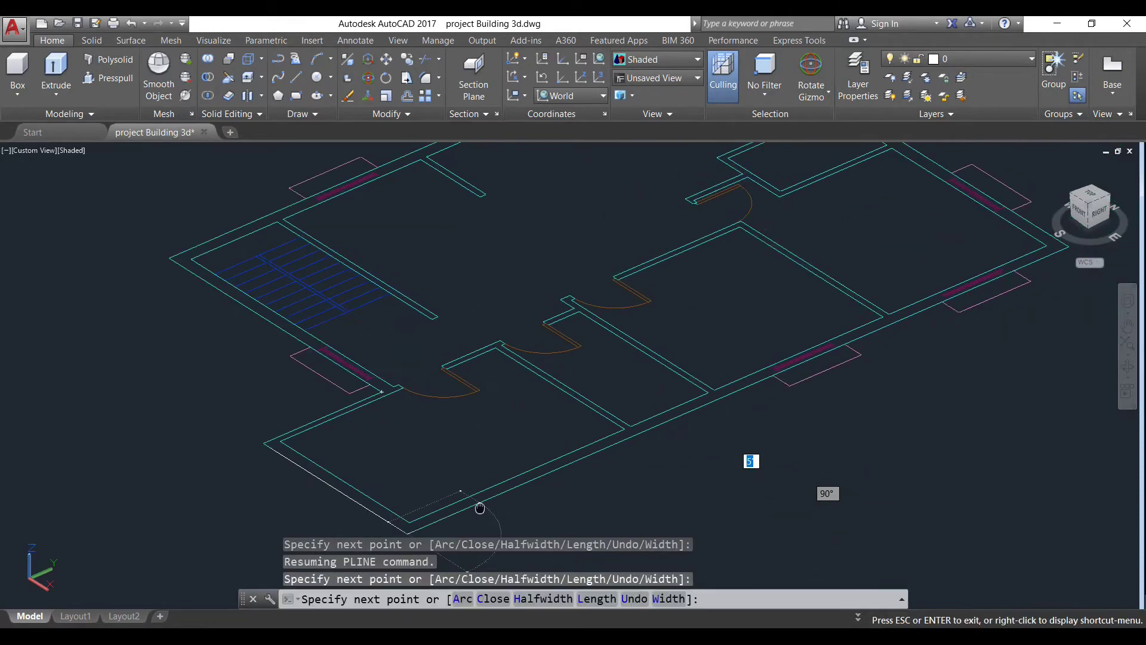
scroll(612, 443, "up", 5)
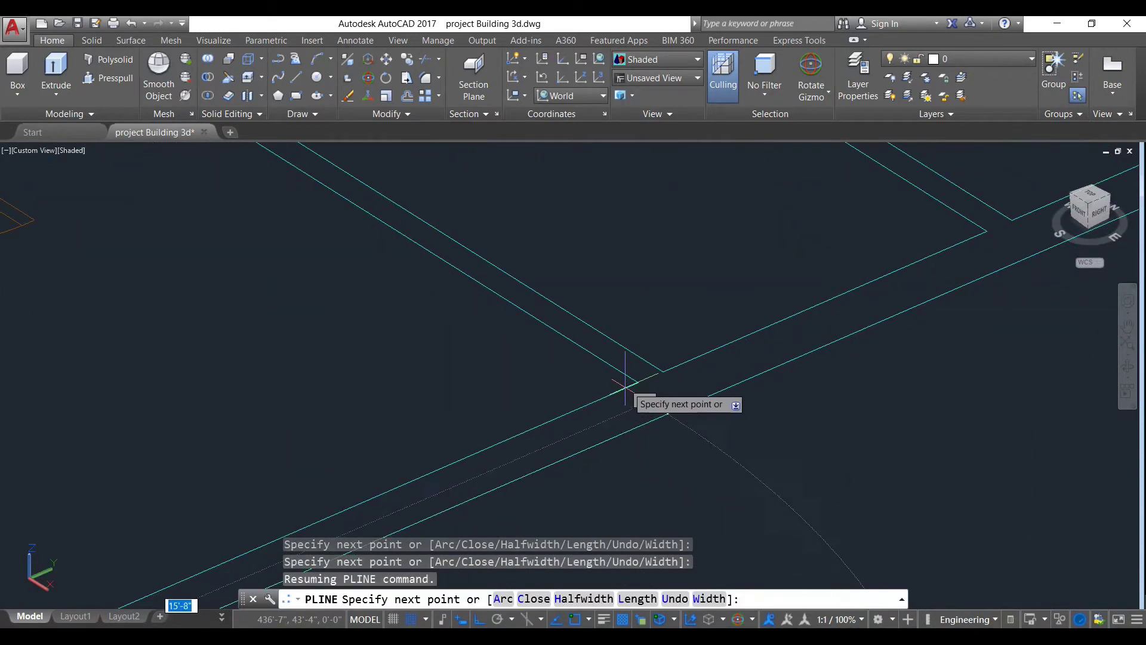
left_click(679, 411)
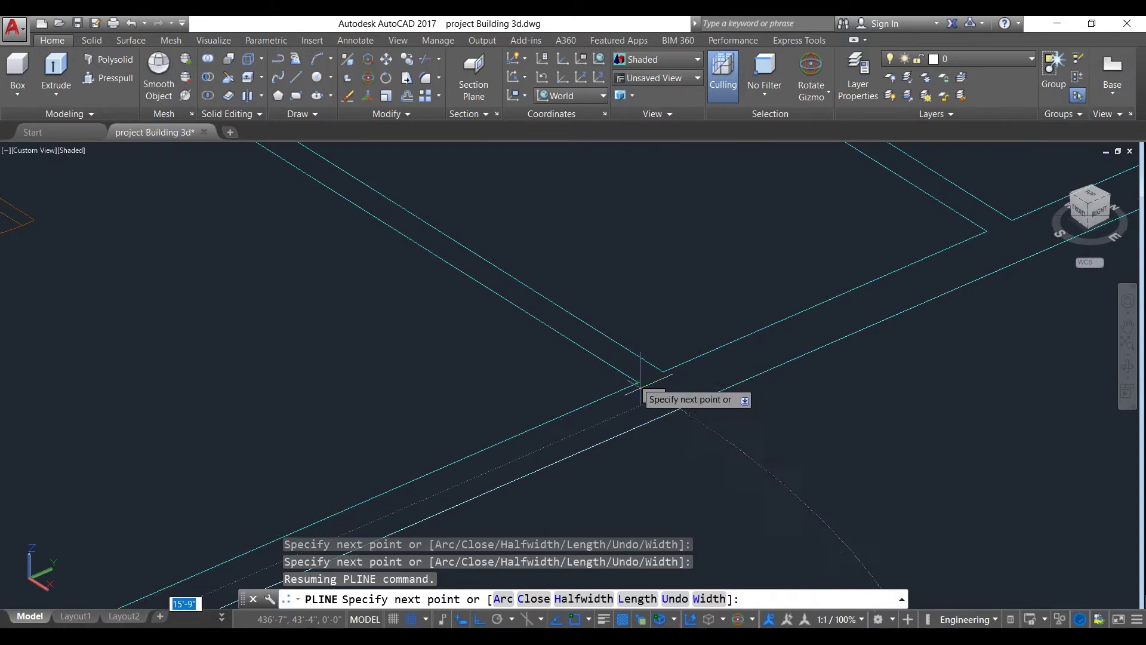
left_click(680, 410)
scroll(729, 444, "down", 5)
middle_click_drag(729, 444, 716, 364)
key("Return")
- Move the traced polyline from the 2D plan to the open area in front of the 3D building's door
left_click(603, 407)
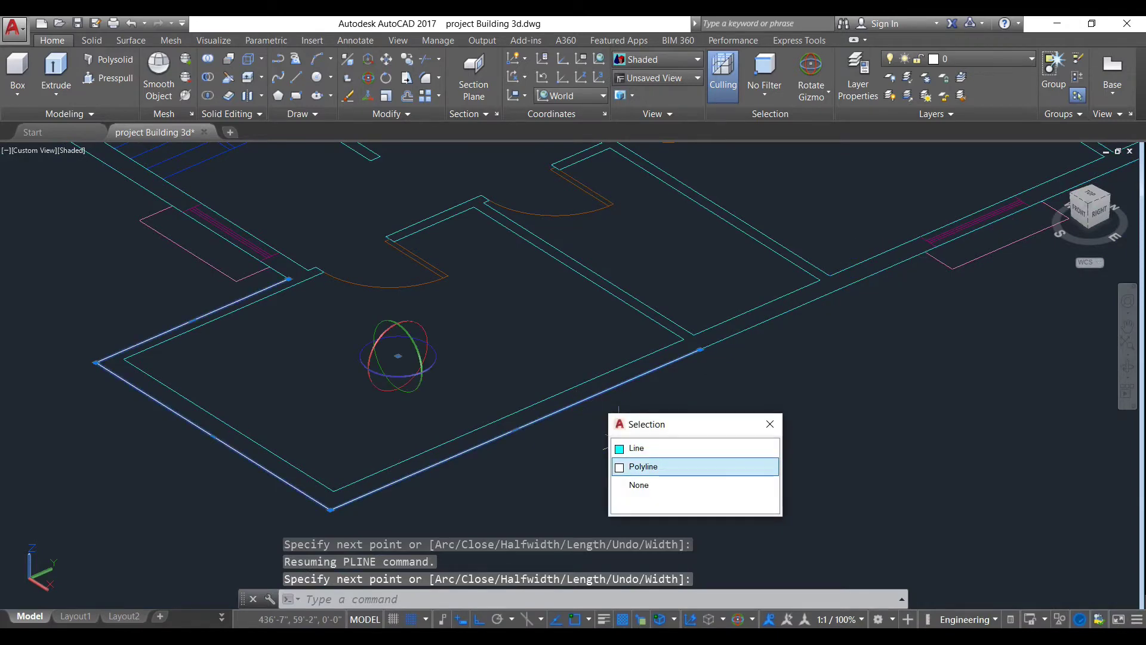
scroll(671, 448, "down", 2)
key("Return")
left_click(460, 485)
scroll(716, 519, "down", 3)
middle_click_drag(689, 495, 591, 332)
scroll(770, 495, "down", 2)
middle_click_drag(786, 502, 613, 322)
scroll(734, 376, "up", 3)
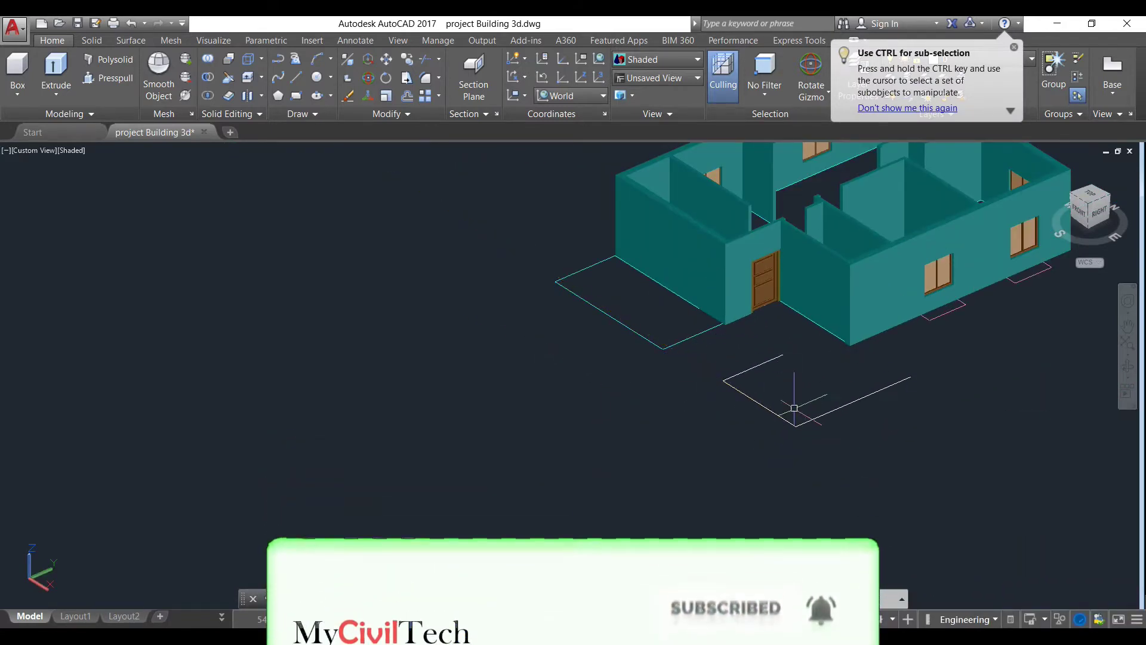
key("Escape")
- Move the polyline by its short side's open end onto the 3D building's bottom wall corner beside the door
scroll(770, 406, "up", 3)
left_click(868, 464)
left_click(621, 358)
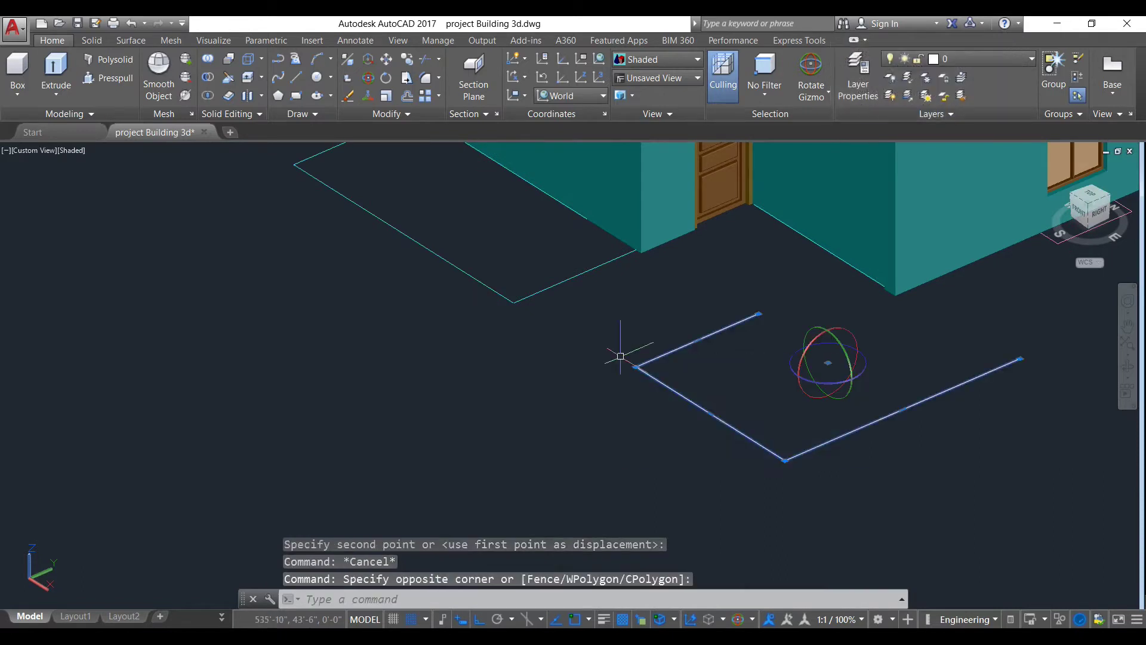
type("m")
key("Return")
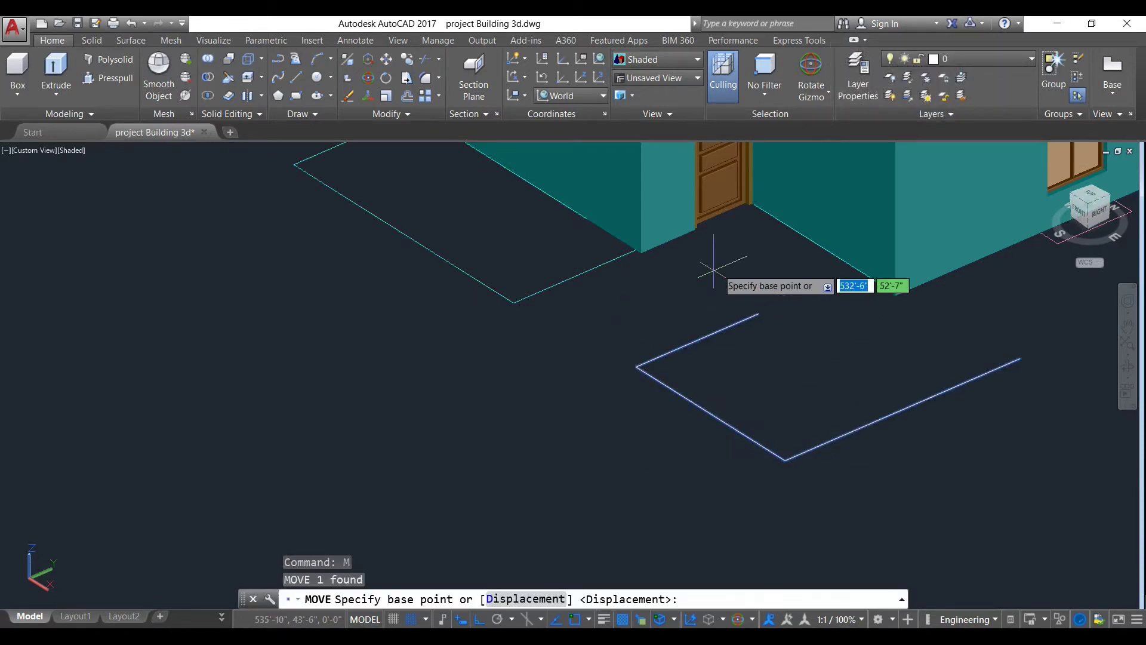
left_click(758, 313)
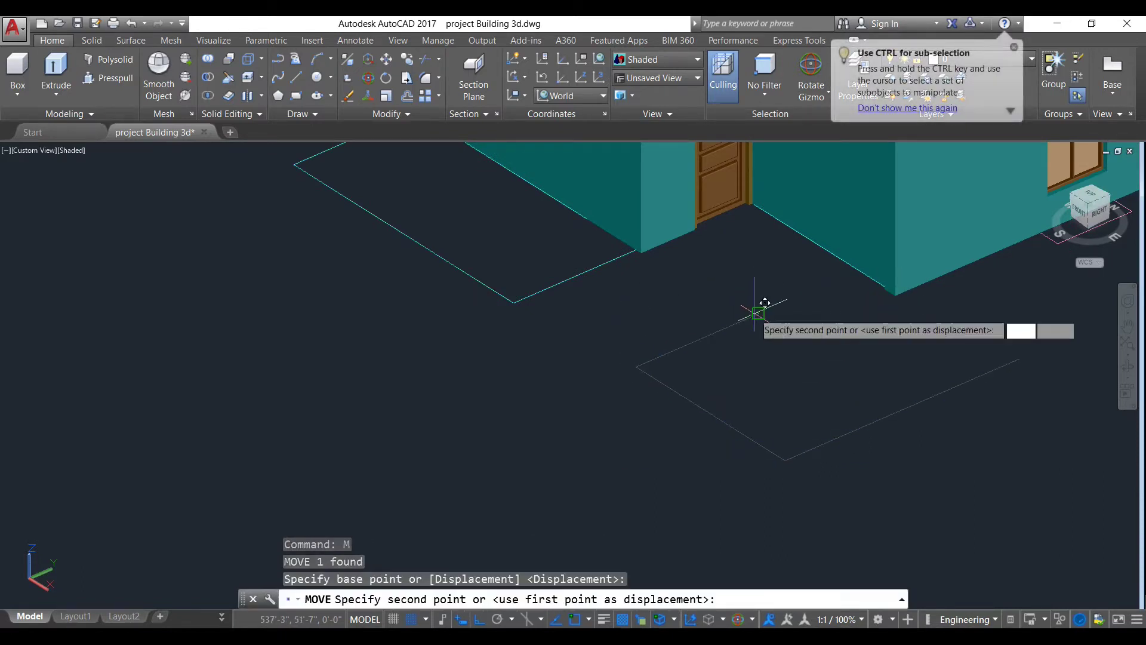
left_click(640, 253)
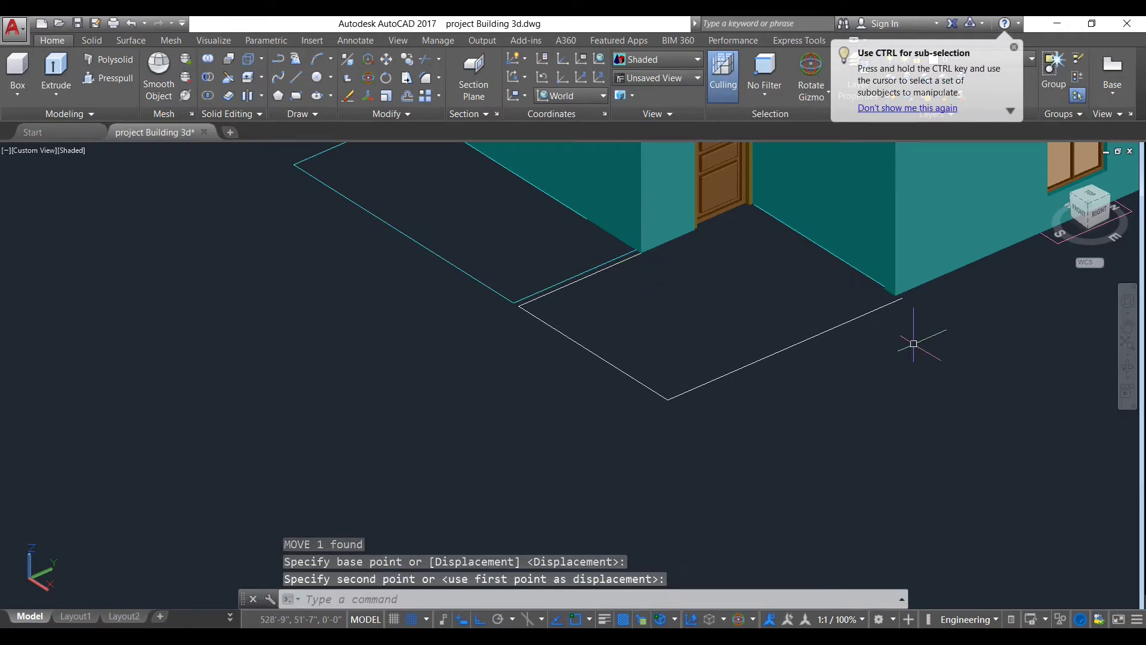
- Draw a three-segment polyline from the wall corner beside the door, following the moved outline and ending at the opposite wall's bottom corner
scroll(771, 303, "up", 5)
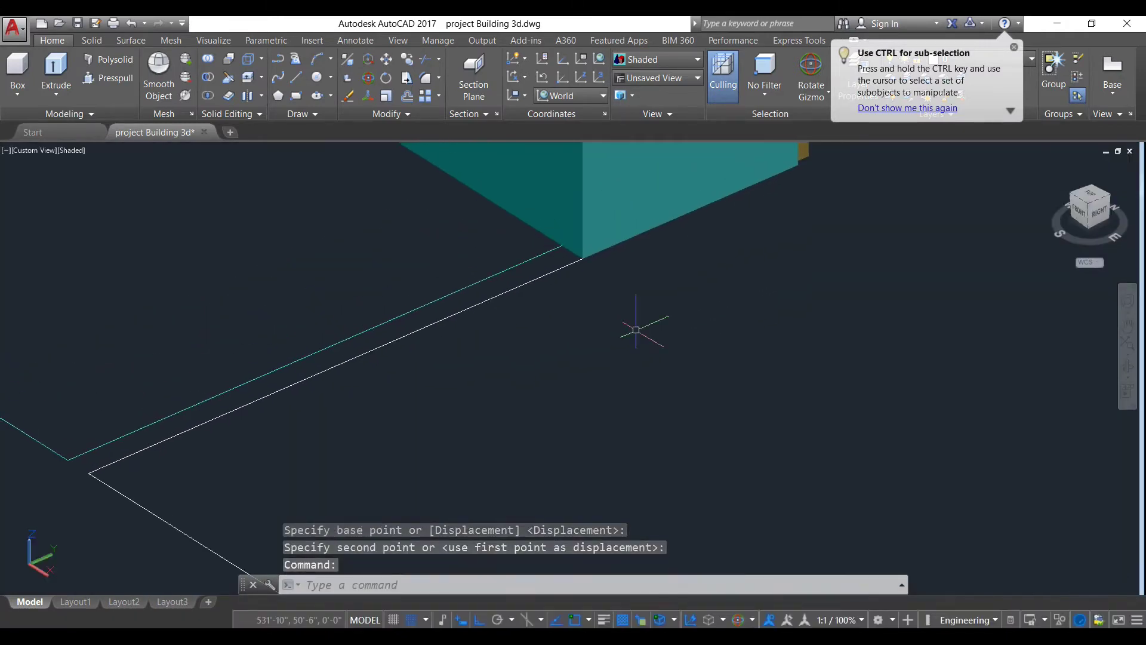
middle_click_drag(752, 328, 642, 289)
scroll(746, 317, "up", 7)
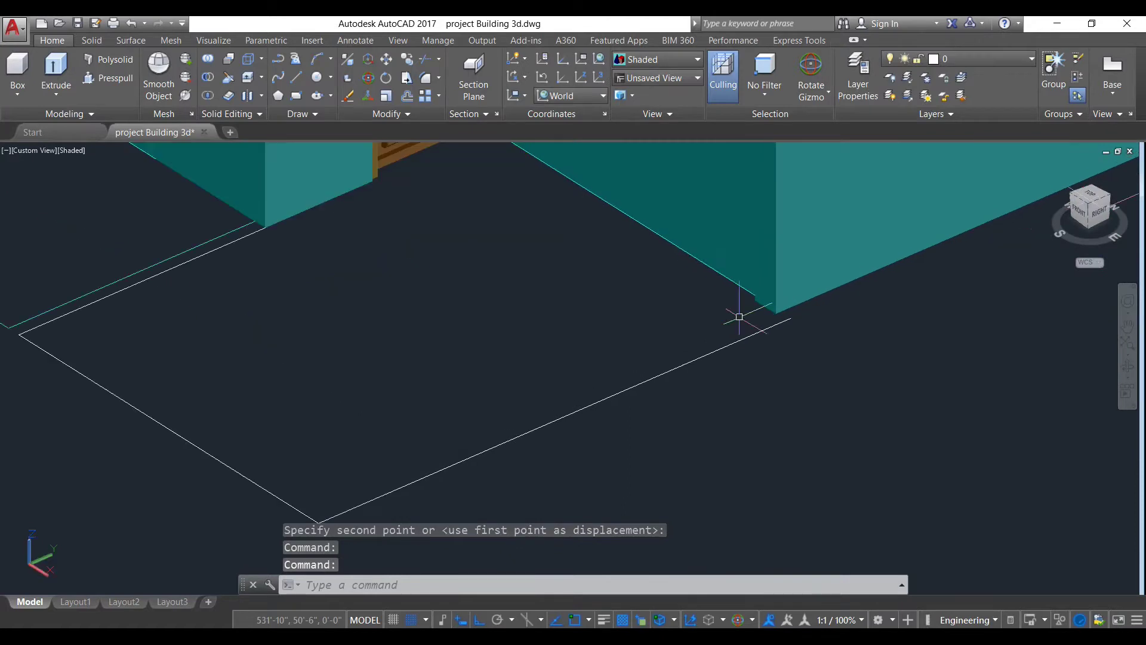
scroll(784, 320, "down", 3)
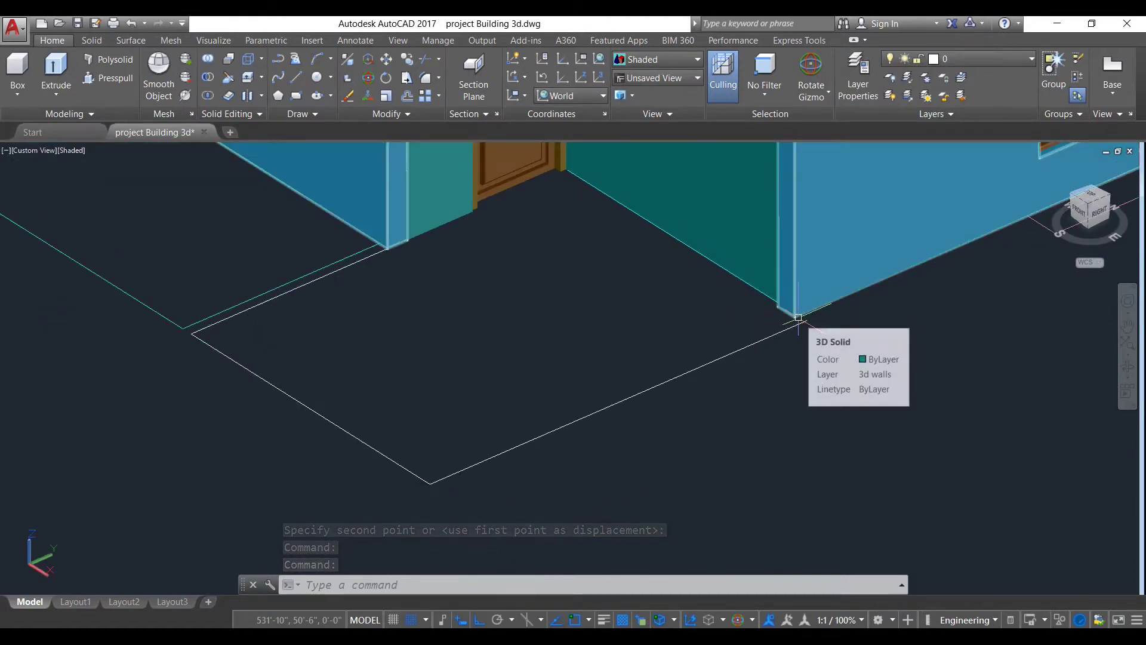
mouse_move(722, 356)
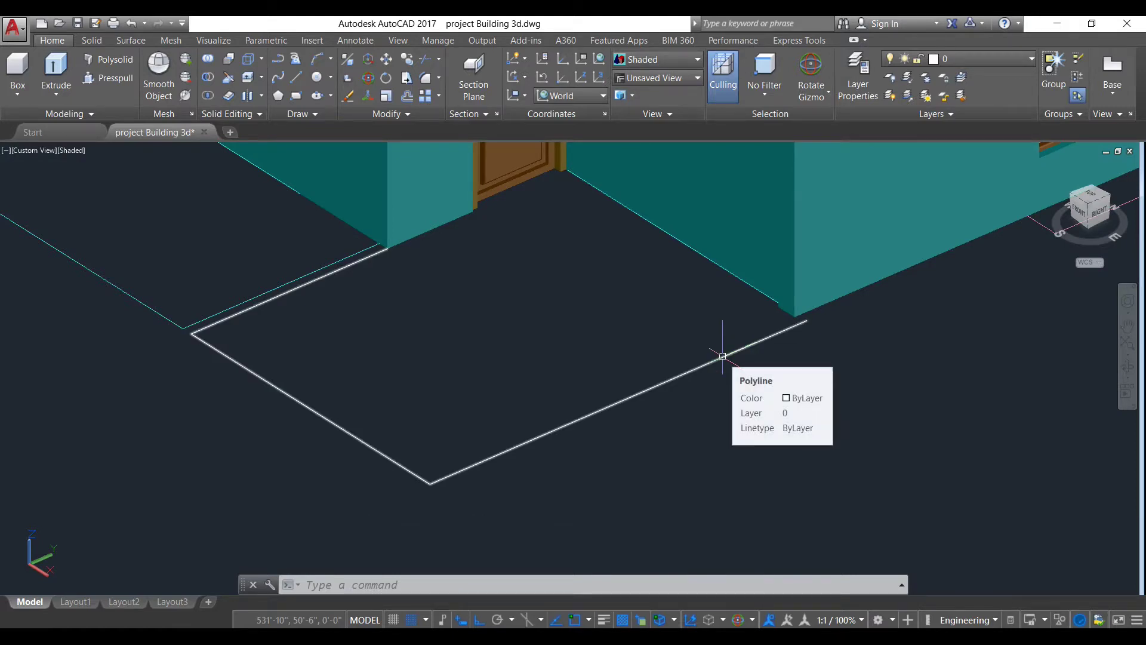
type("pl")
key("Return")
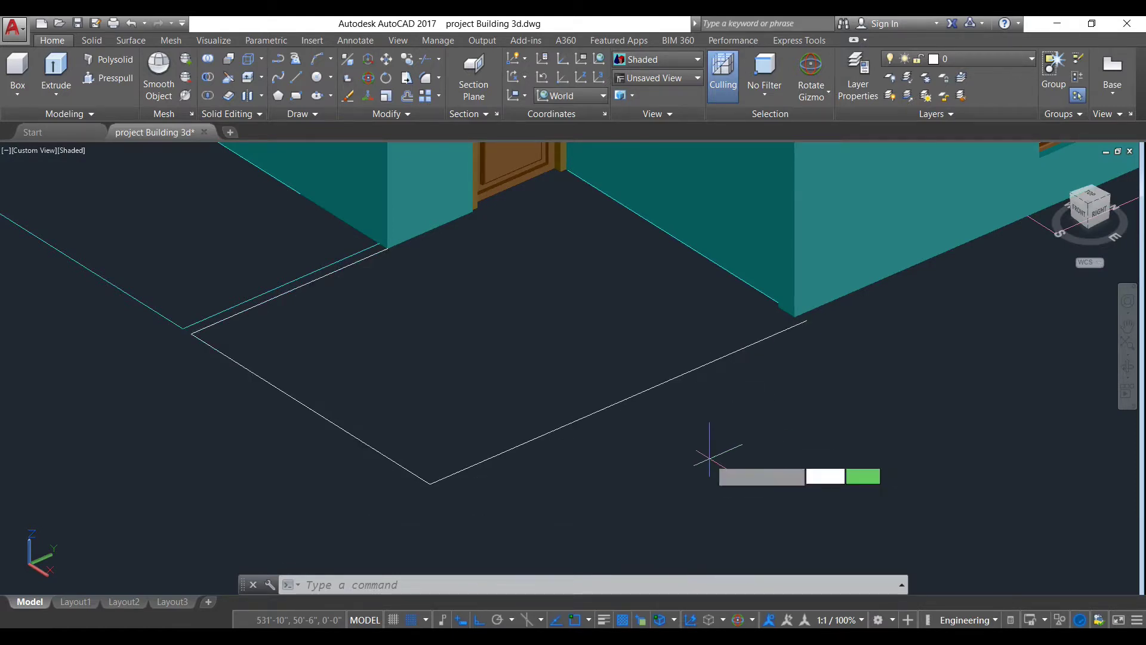
key("Return")
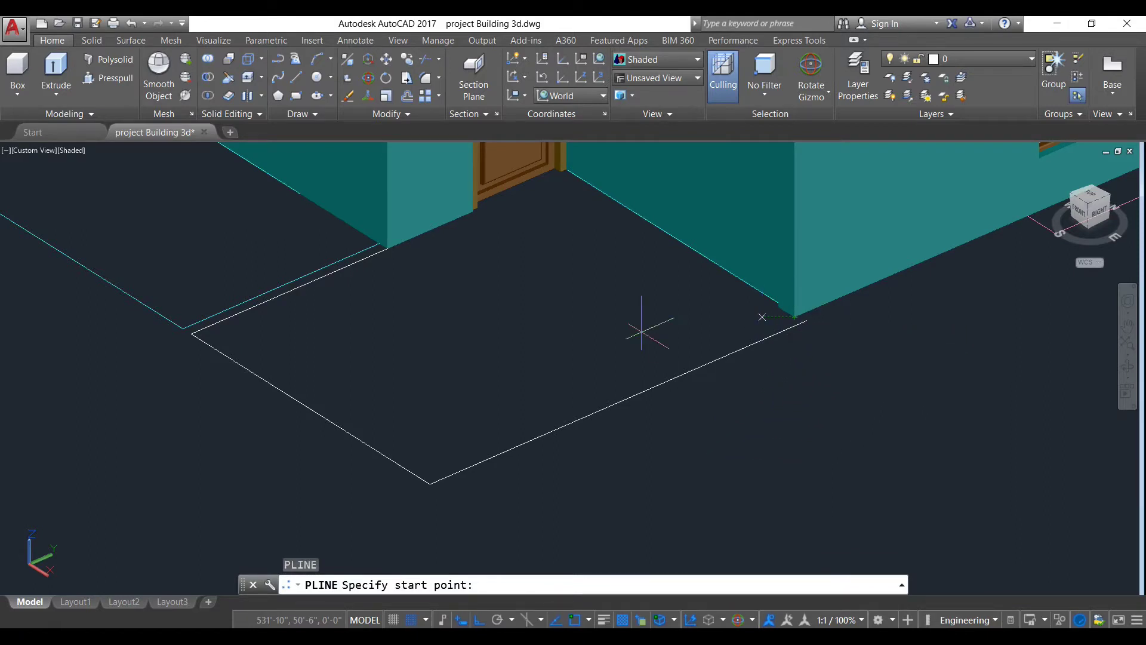
left_click(388, 248)
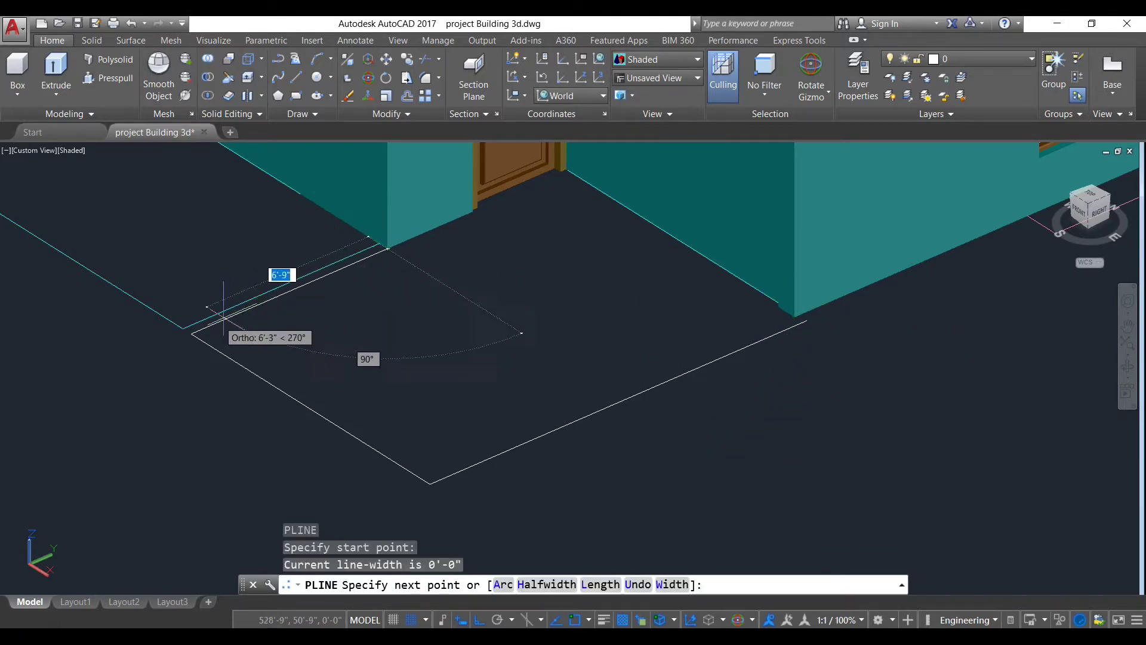
left_click(190, 332)
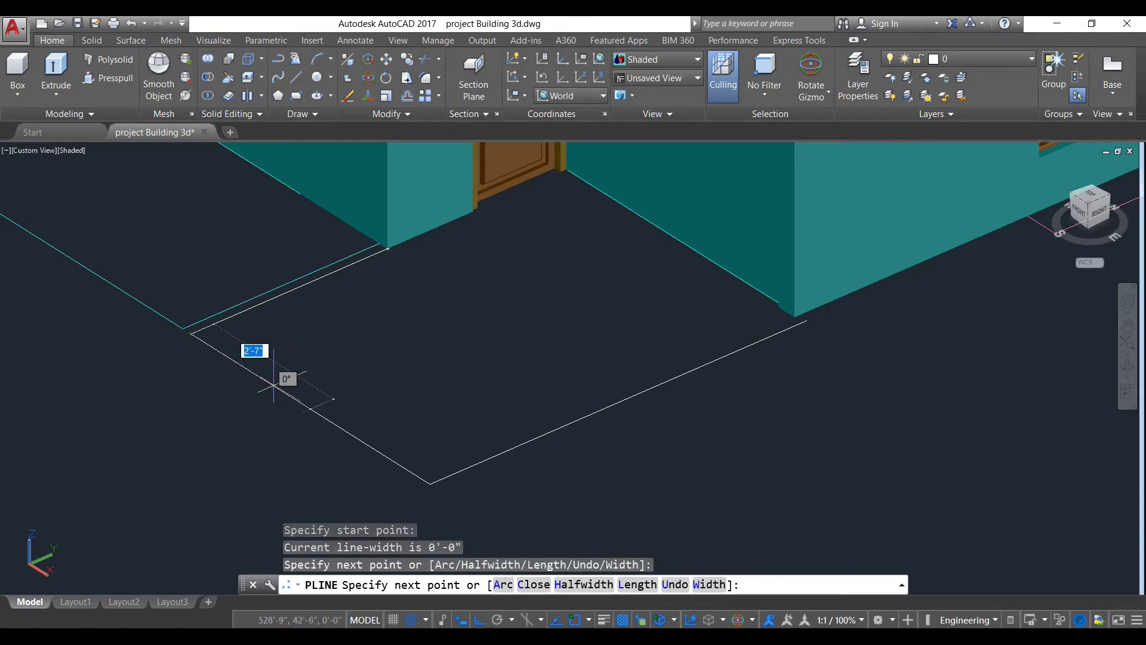
left_click(429, 482)
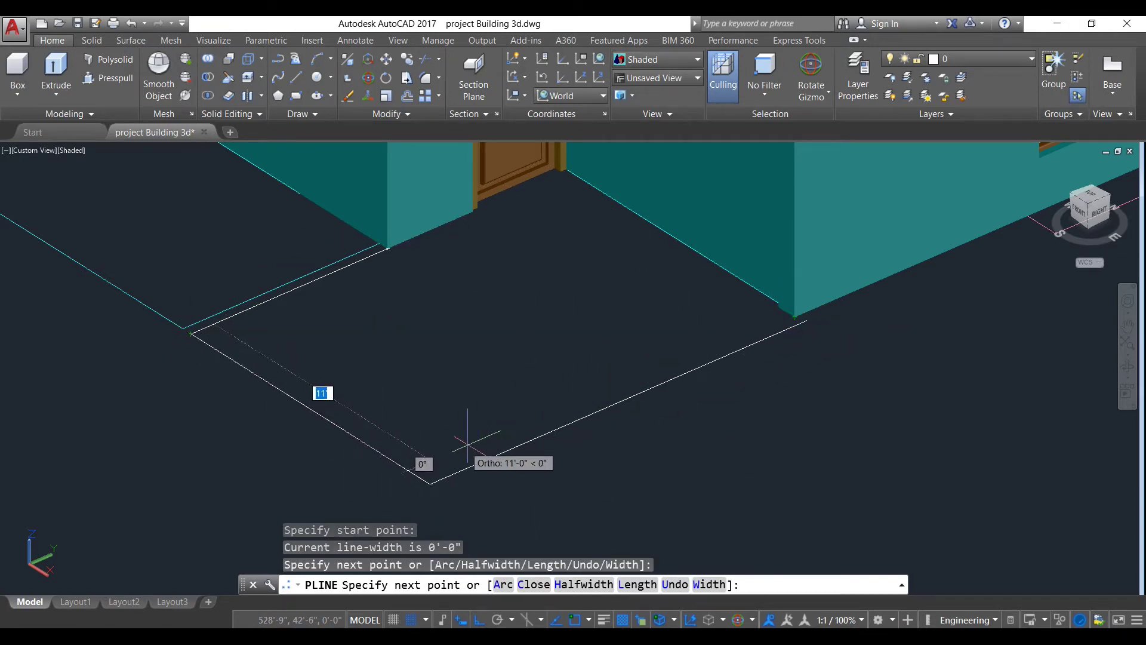
left_click(428, 482)
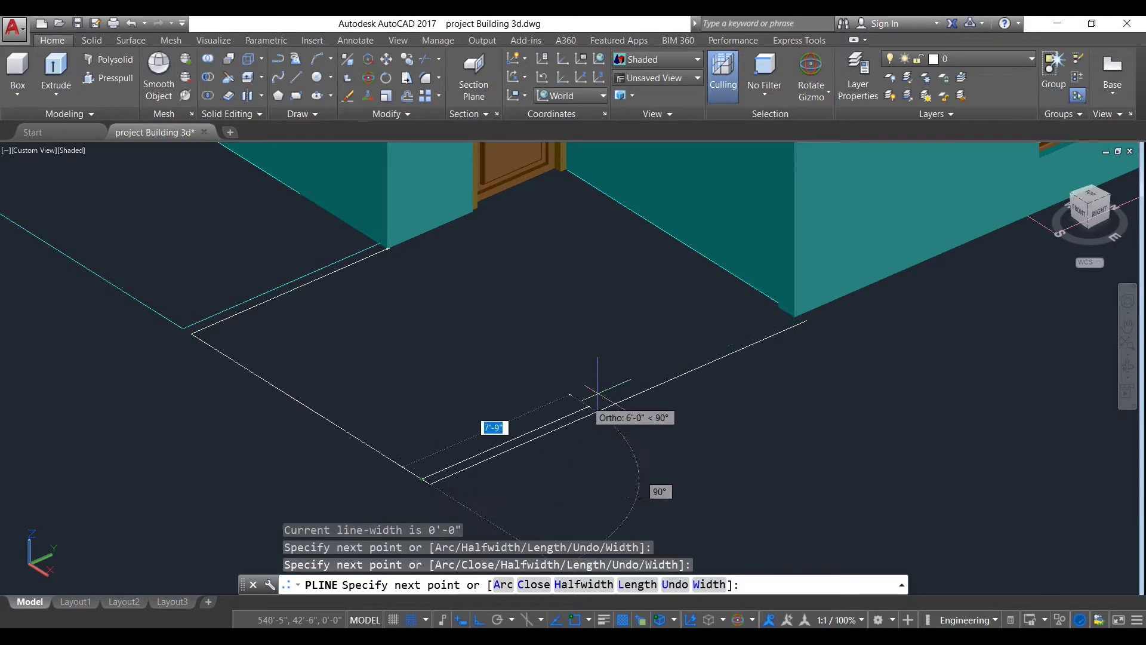
left_click(787, 321)
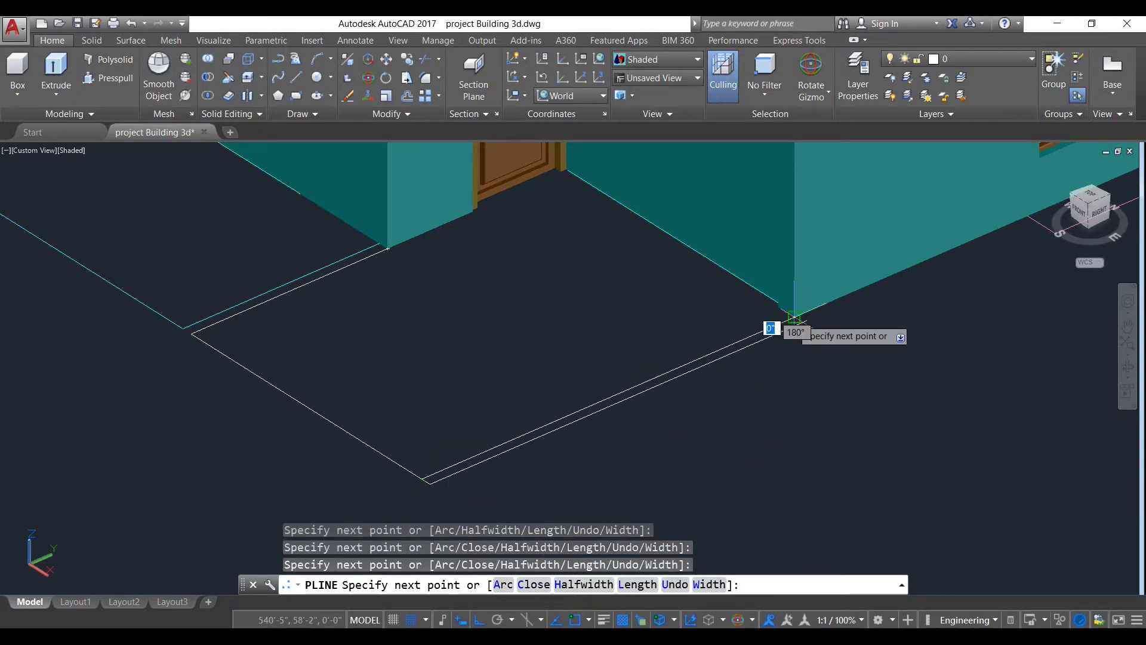
key("Return")
- Erase the moved guide polyline that overshoots the building's wall corner
left_click(746, 347)
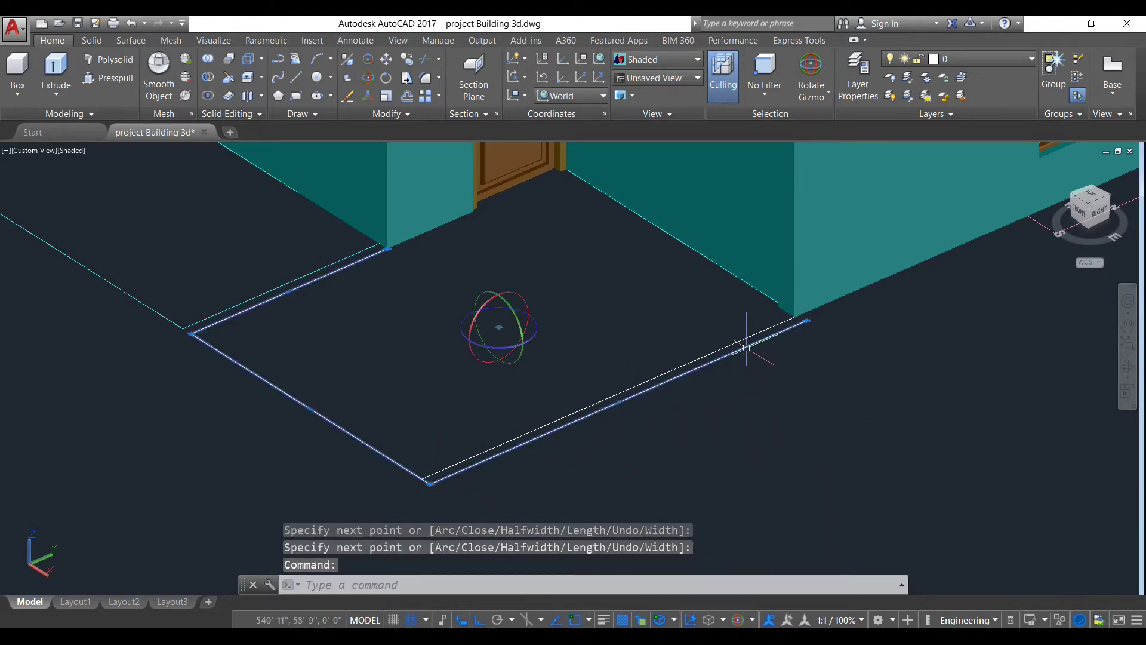
type("E")
key("Return")
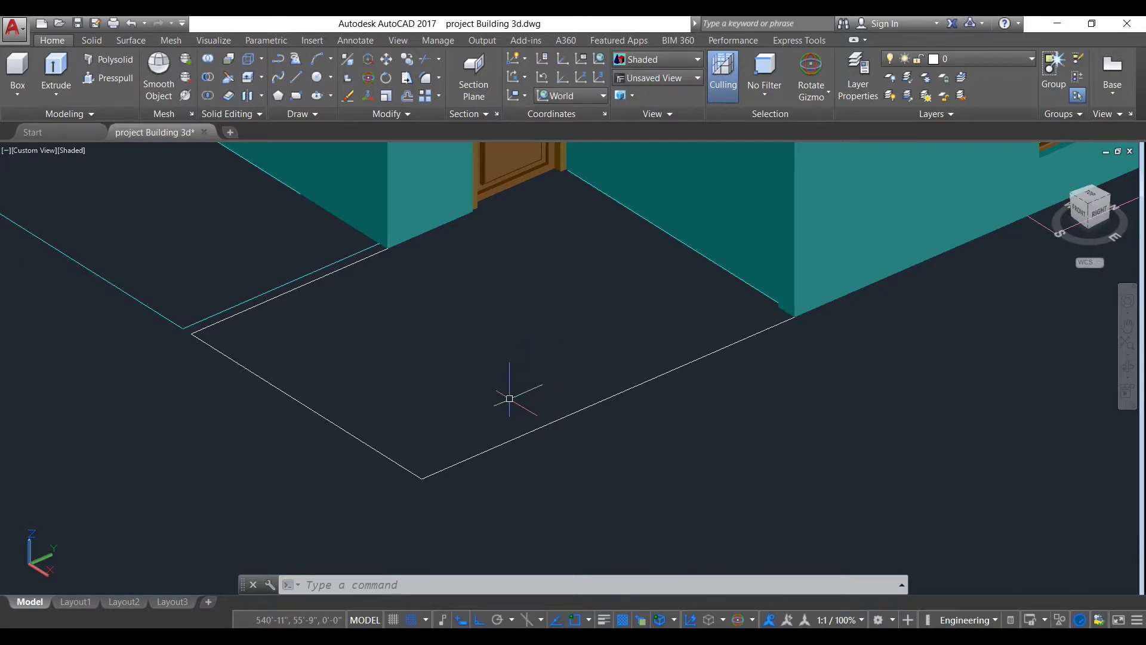
- Copy the three-segment outline polyline from the building's front to the open area away from the building
left_click(499, 445)
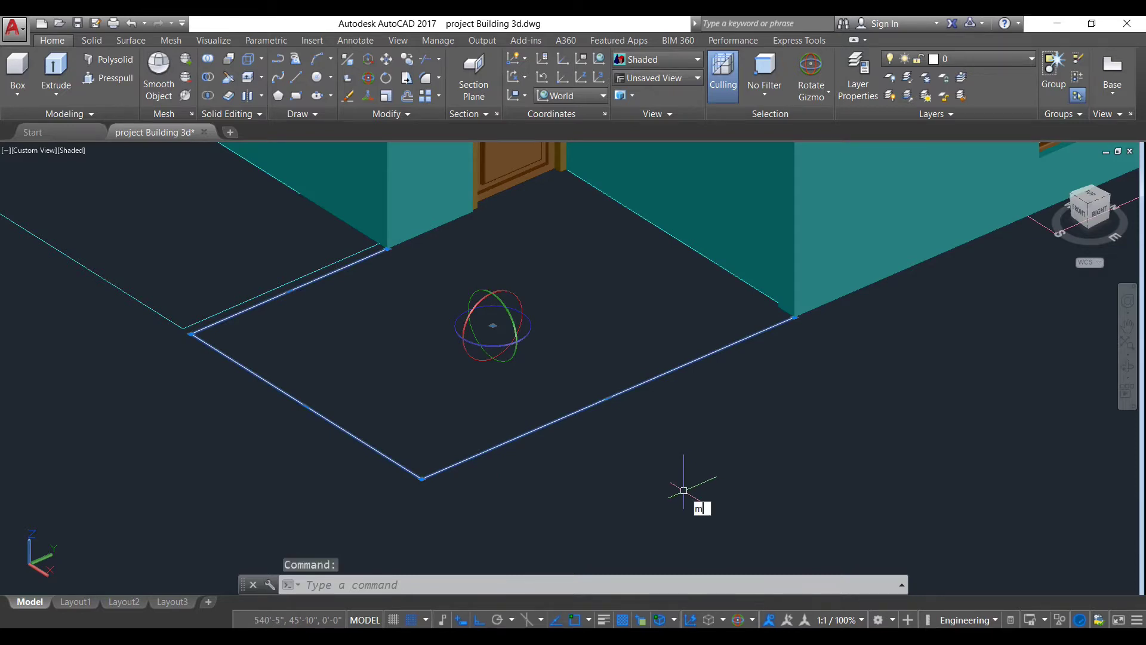
key("BackSpace")
type("co")
key("Return")
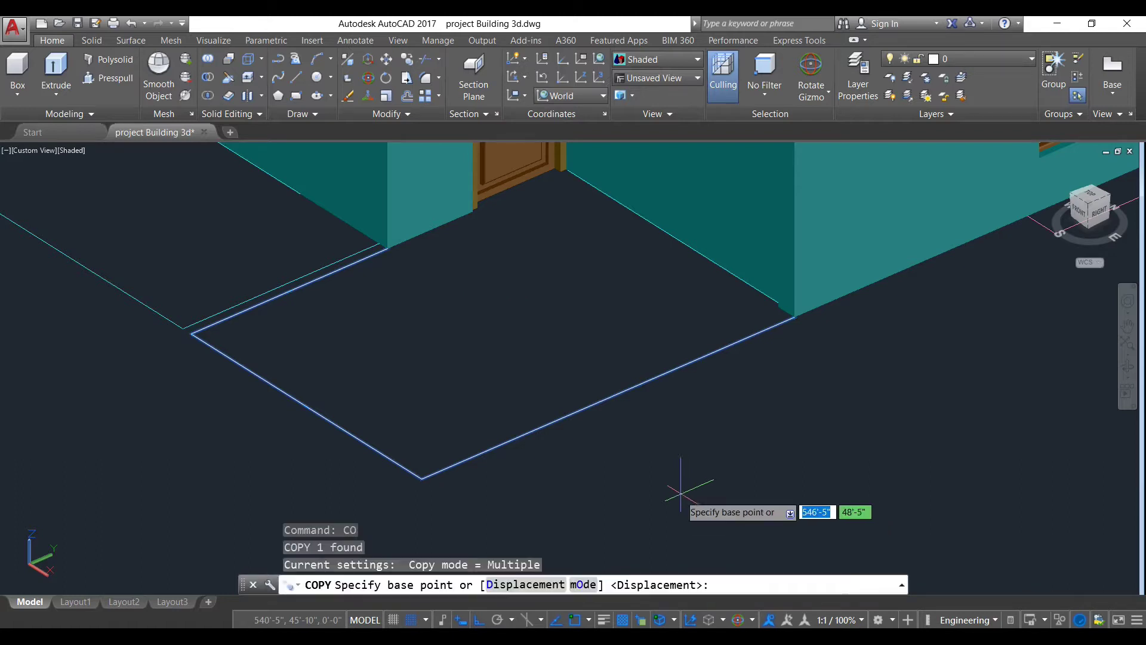
left_click(459, 349)
scroll(767, 325, "down", 3)
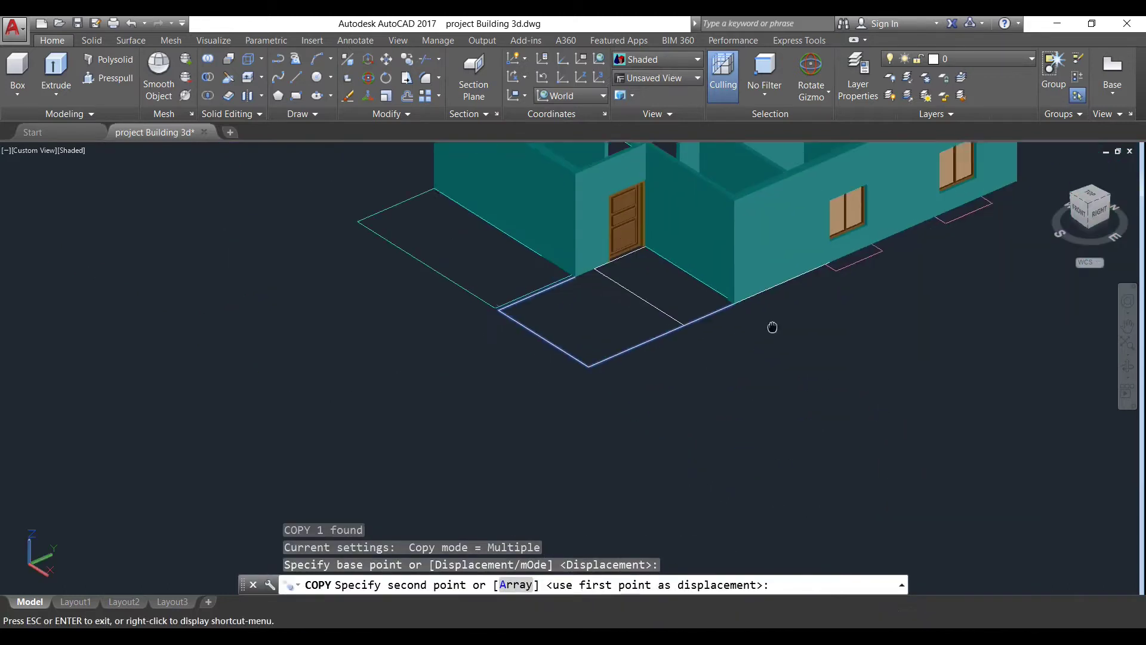
scroll(729, 307, "up", 2)
left_click(774, 413)
key("Escape")
scroll(773, 431, "up", 3)
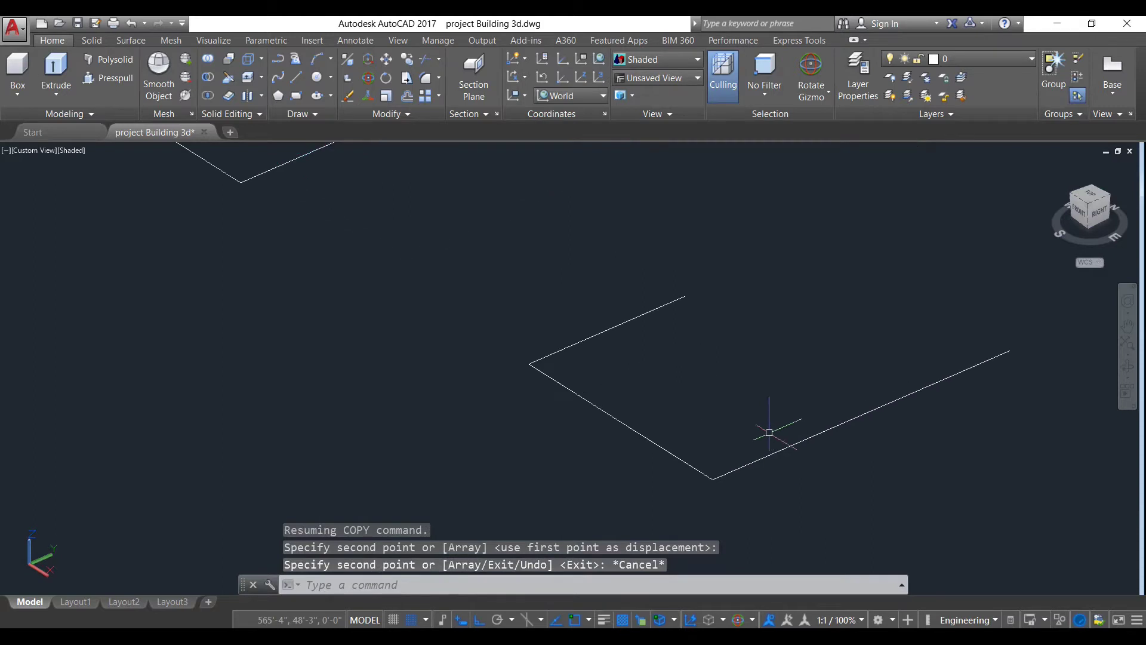
middle_click_drag(768, 432, 571, 376)
scroll(572, 381, "down", 2)
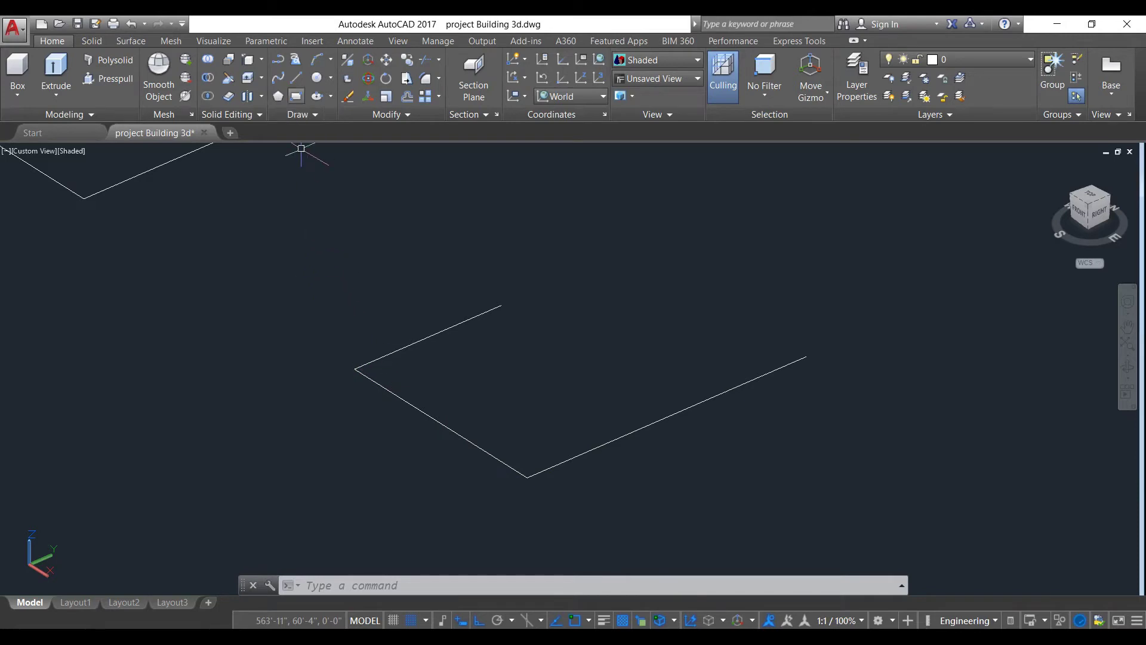
- Draw a 5 by 5 inch rectangle between the two open ends of the copied outline
left_click(296, 96)
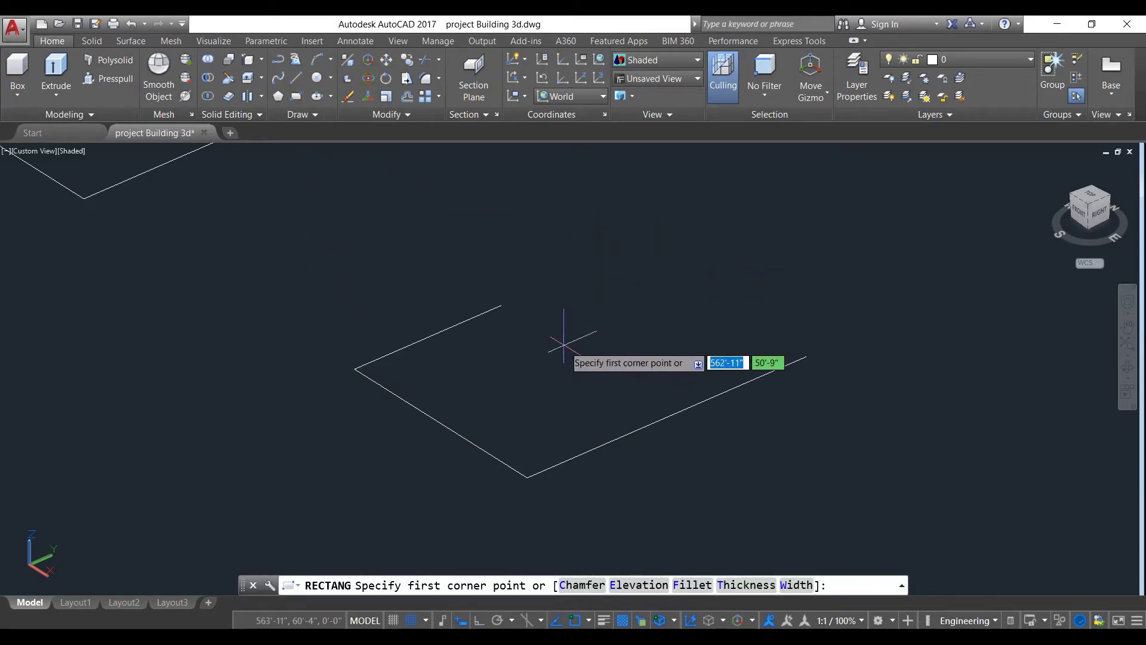
left_click(553, 311)
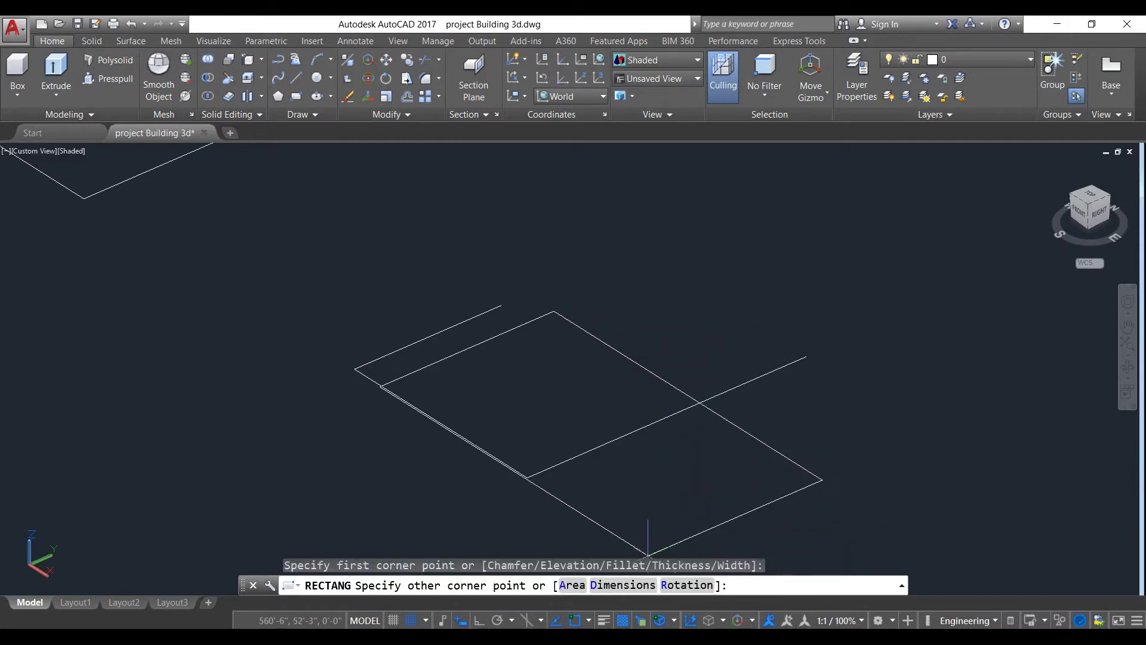
type("D")
key("Return")
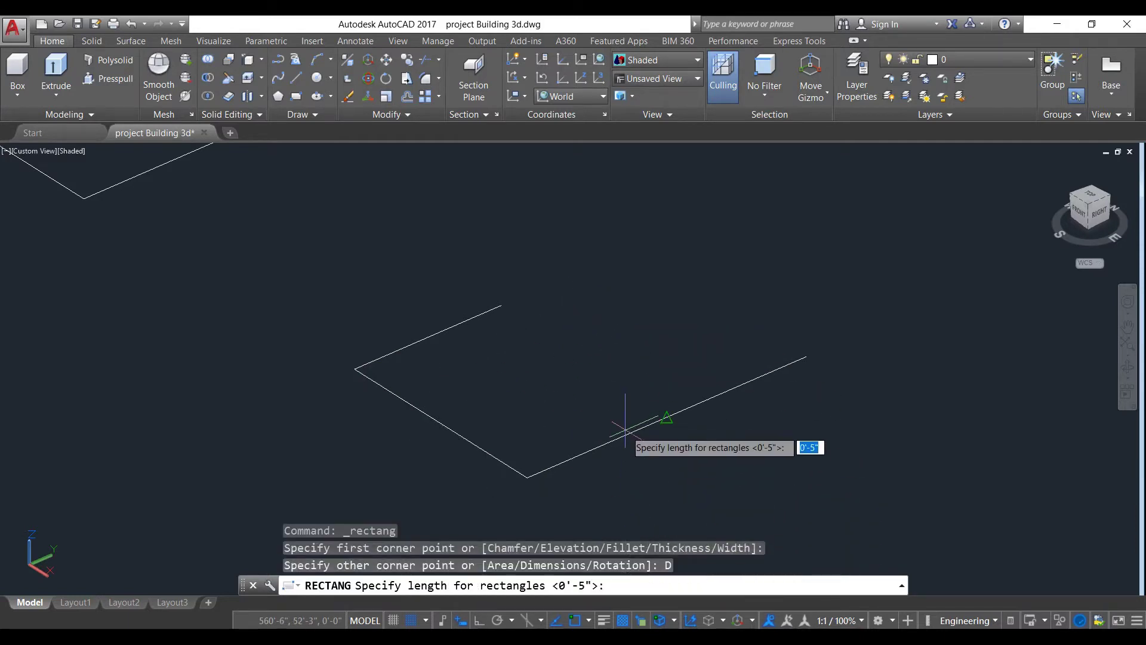
type("5")
key("Return")
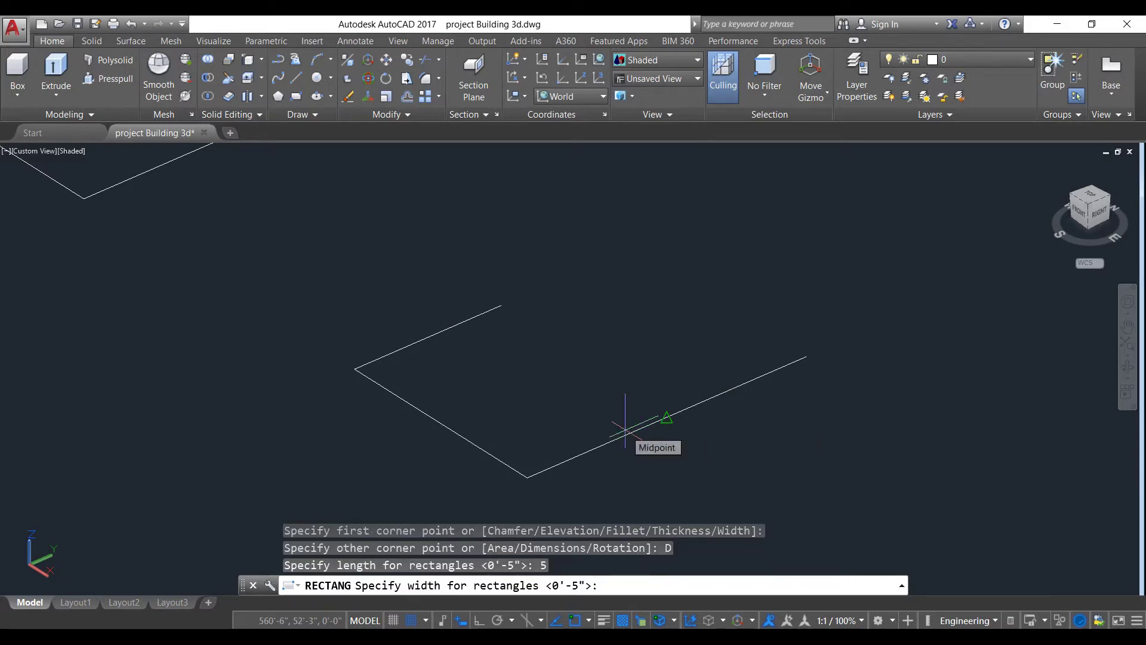
key("Return")
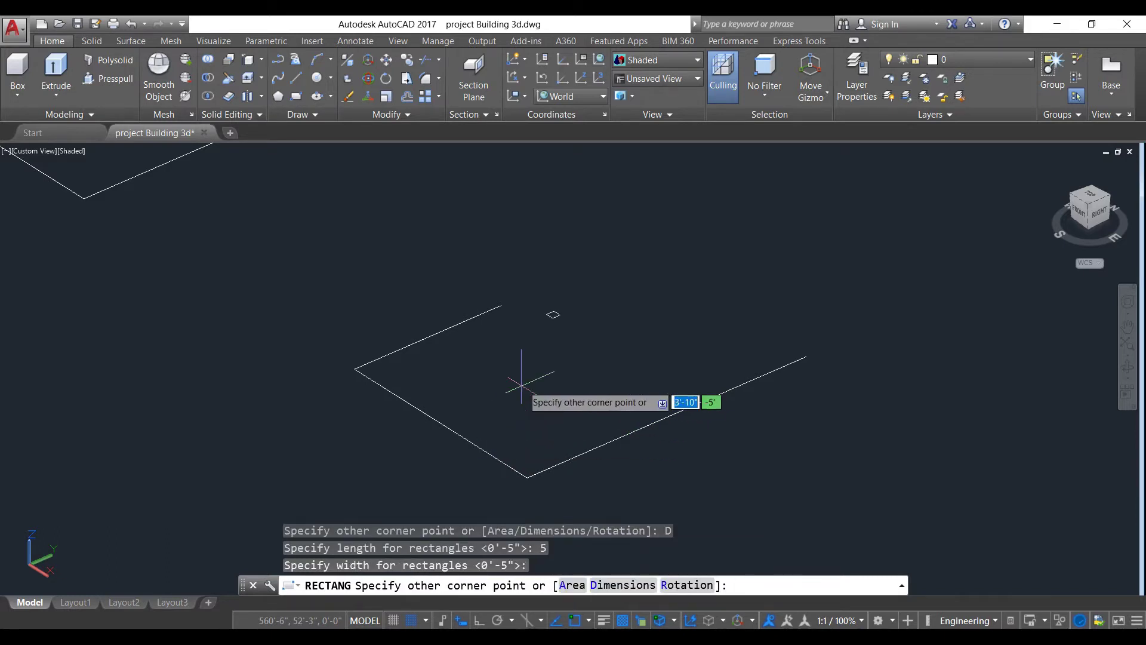
left_click(566, 347)
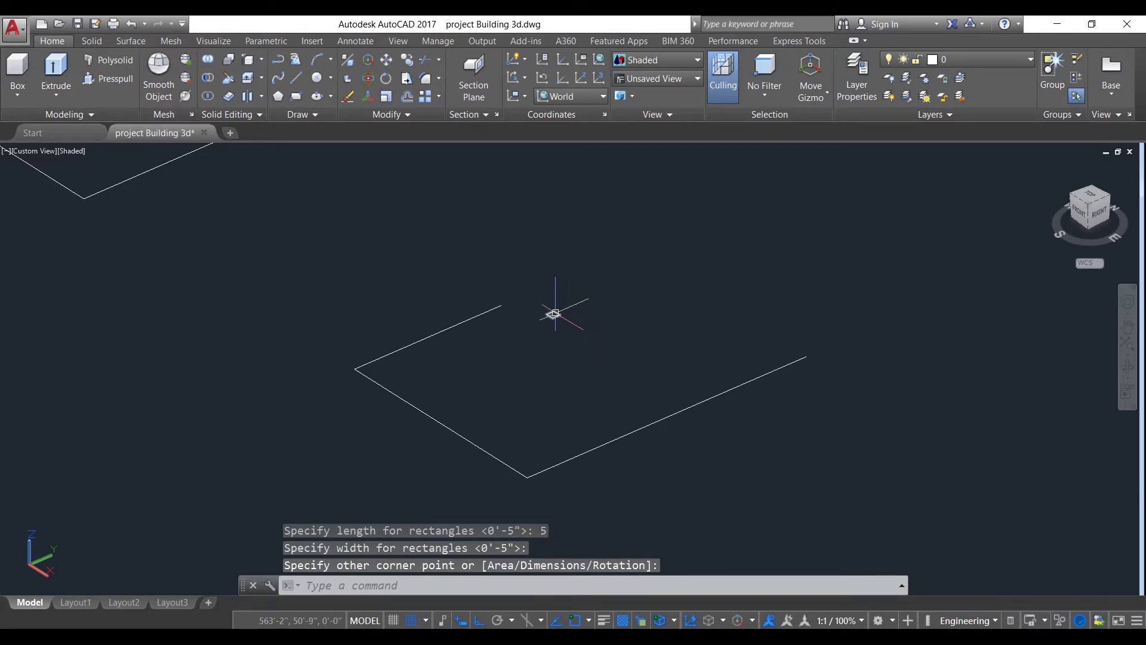
scroll(541, 293, "up", 2)
middle_click_drag(527, 340, 553, 310)
left_click(608, 299)
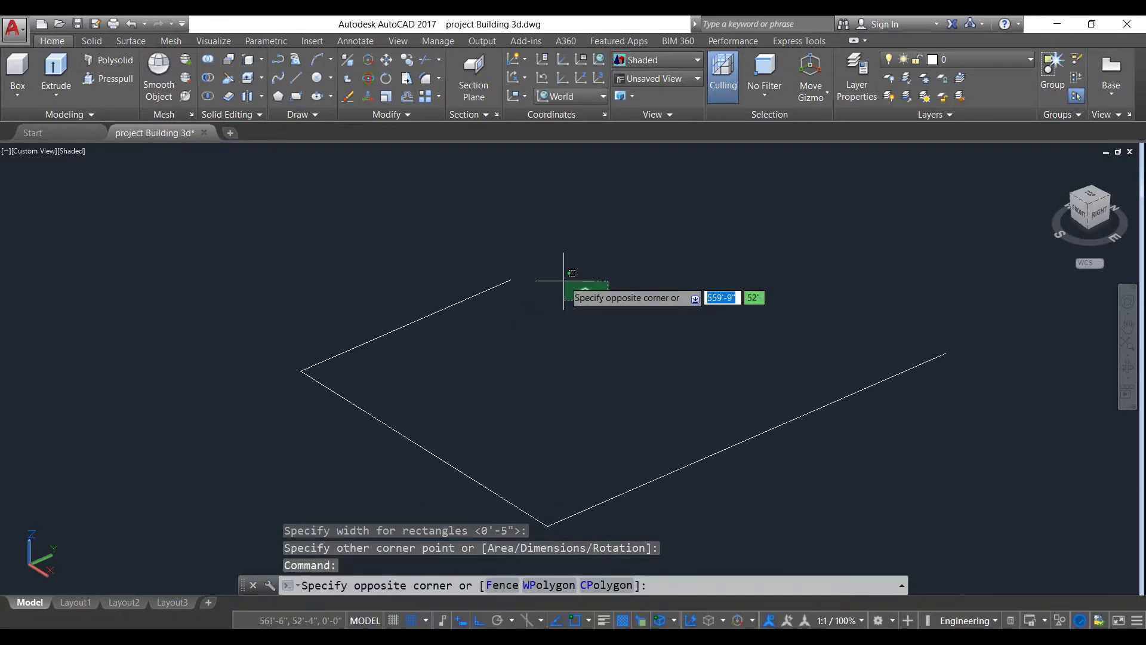
left_click(563, 276)
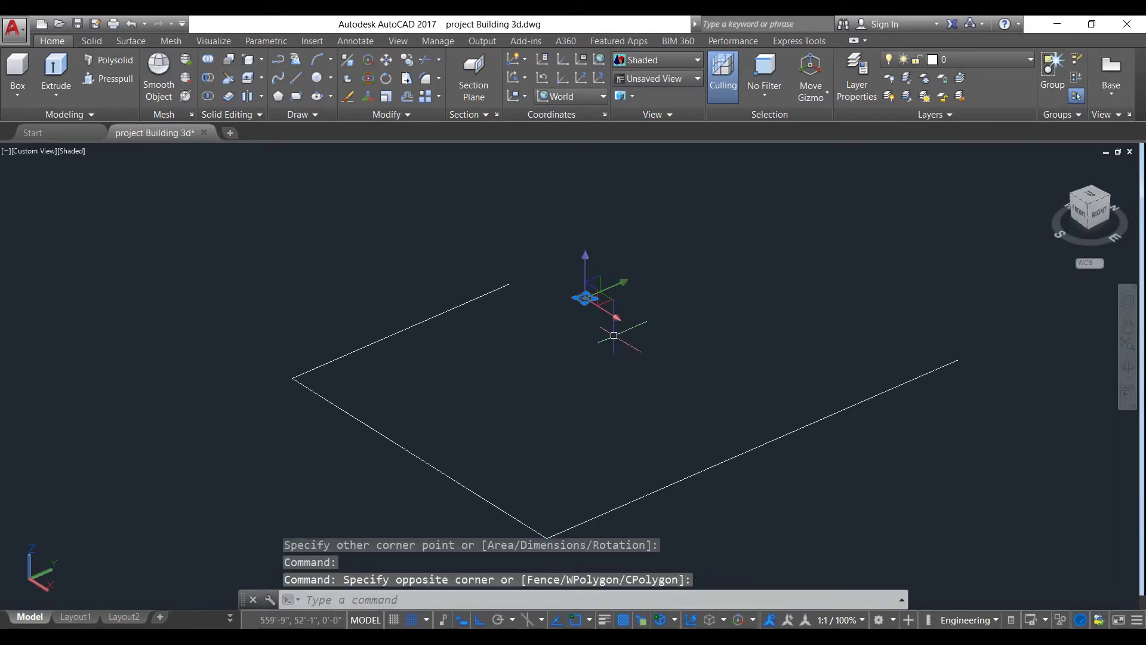
key("Return")
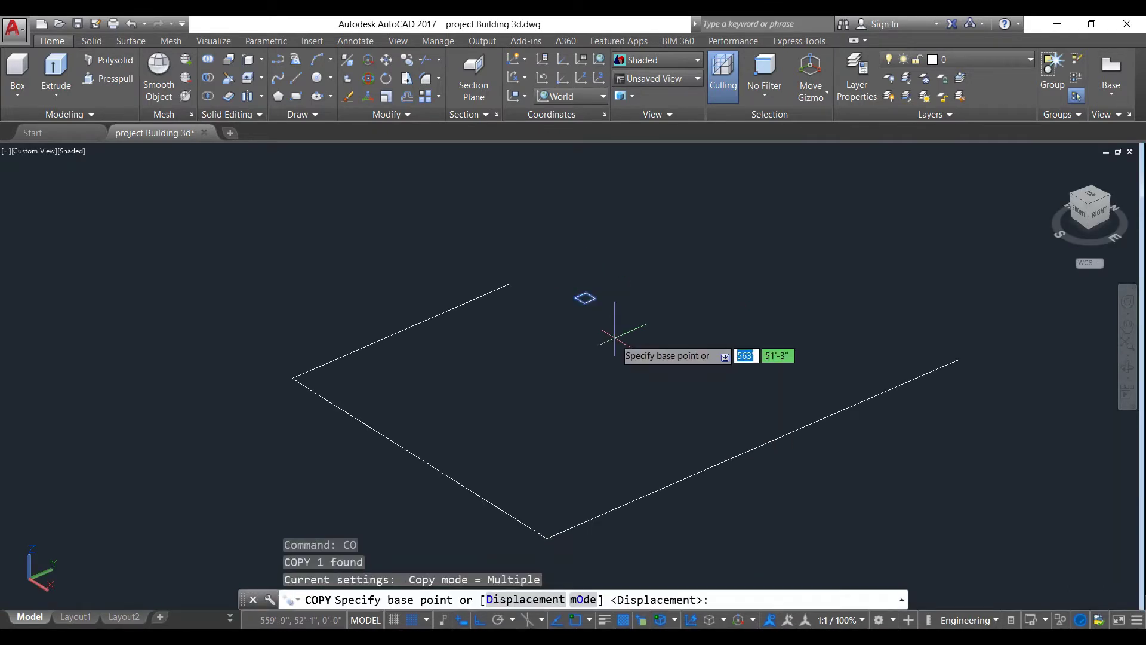
left_click(571, 299)
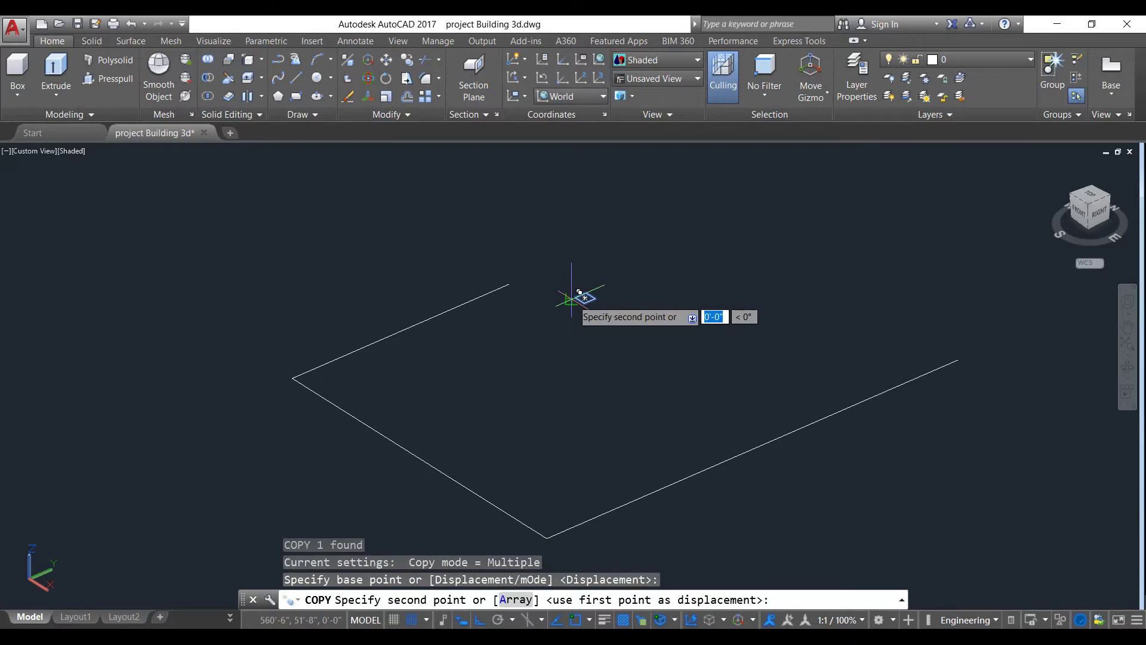
key("Escape")
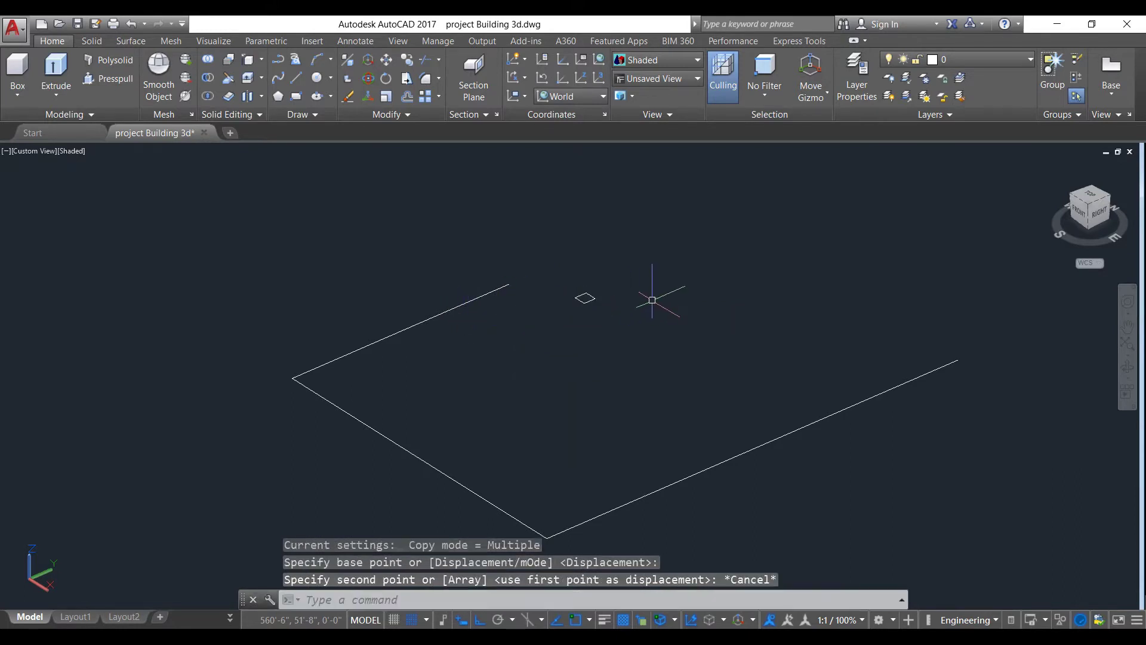
- Copy the small square by its corner onto the outline's corner at the short side, and place a spare copy inside the outline
left_click(600, 330)
left_click(560, 266)
type("co")
key("Return")
scroll(574, 292, "up", 5)
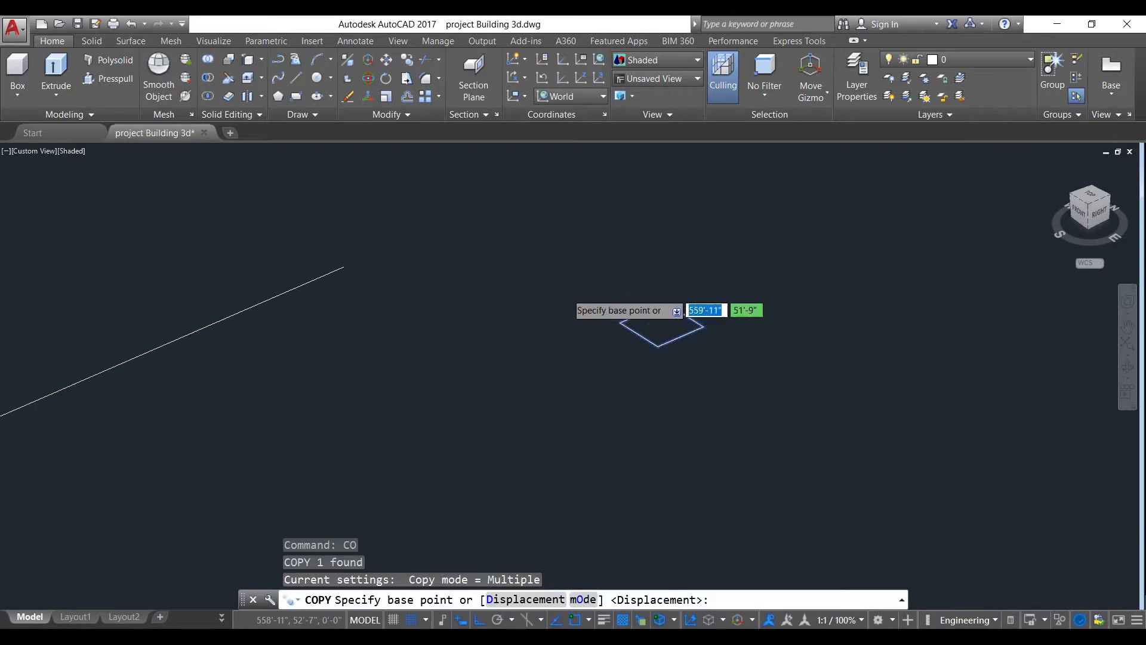
left_click(620, 322)
scroll(686, 295, "down", 6)
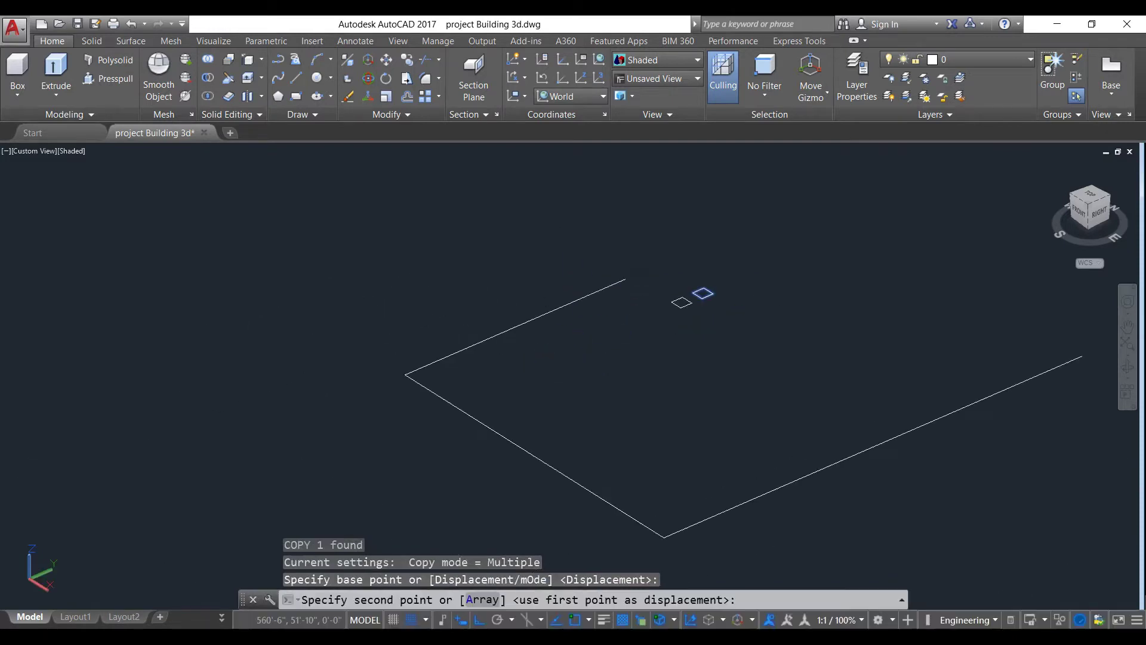
left_click(413, 368)
left_click(583, 340)
key("Escape")
- Copy the original square onto the open end of the outline's short side, and place another spare copy near the long side
left_click(715, 309)
left_click(689, 271)
key("BackSpace")
key("Return")
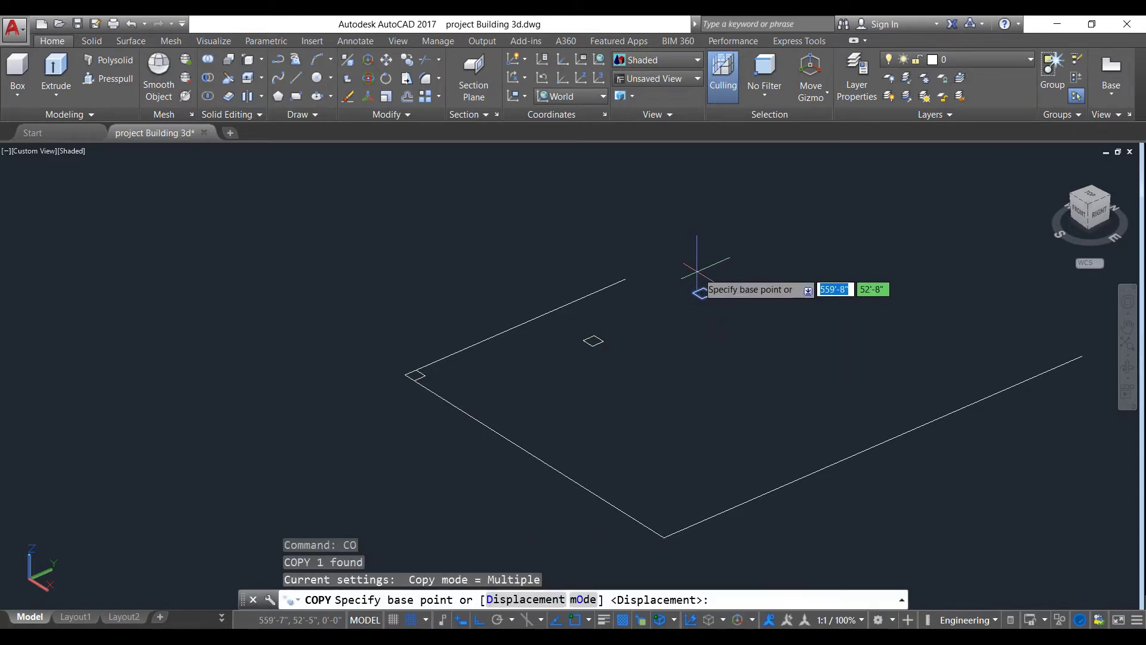
left_click(697, 291)
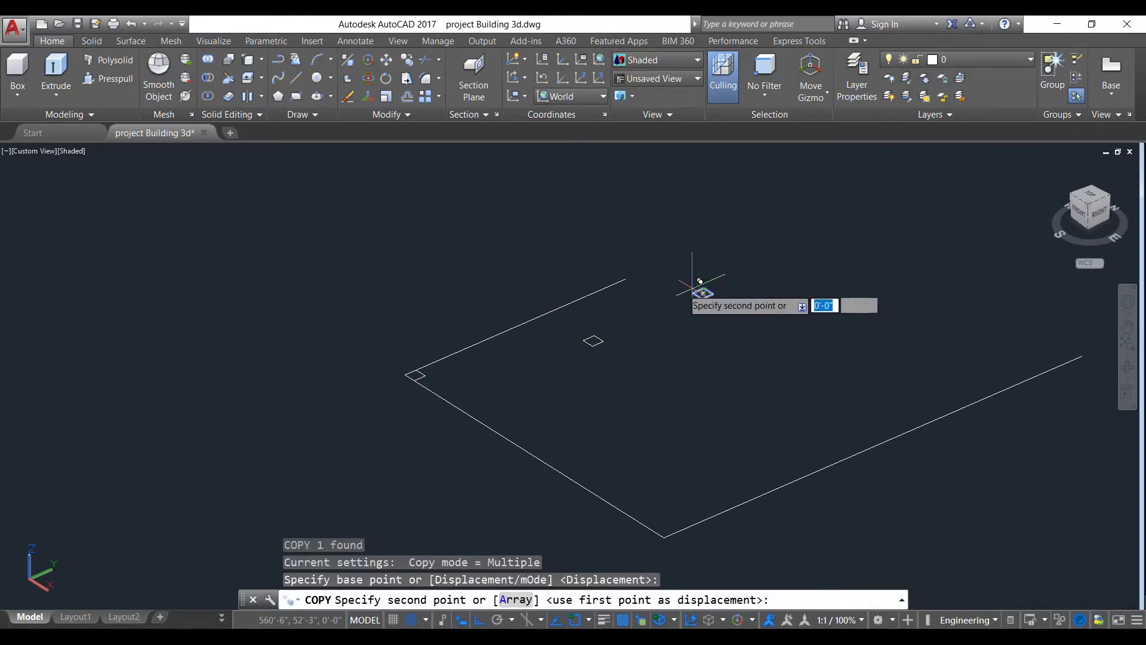
left_click(624, 284)
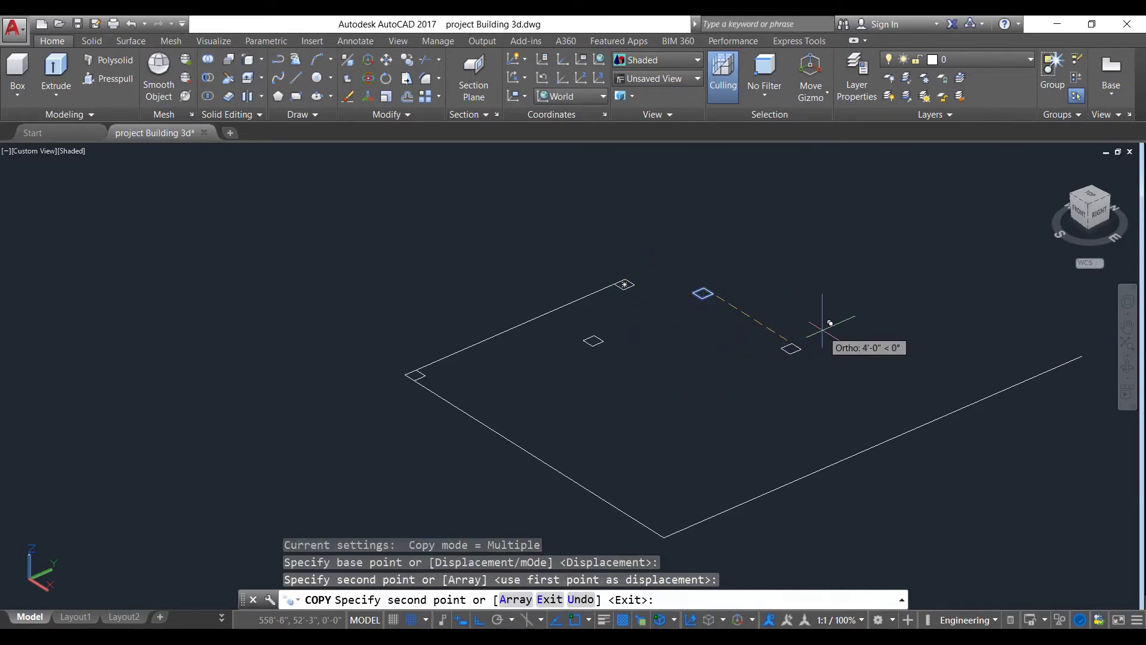
left_click(895, 327)
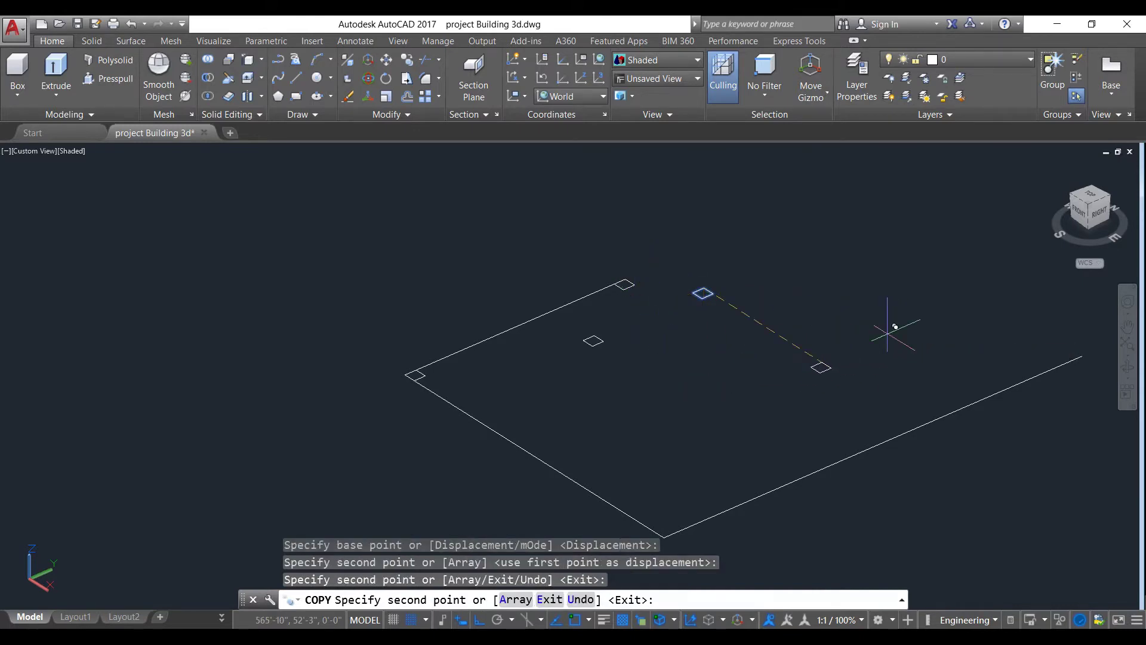
key("Escape")
- Copy the spare square near the long side onto the outline's front corner, where the long side begins
left_click(844, 366)
left_click(768, 342)
type("c")
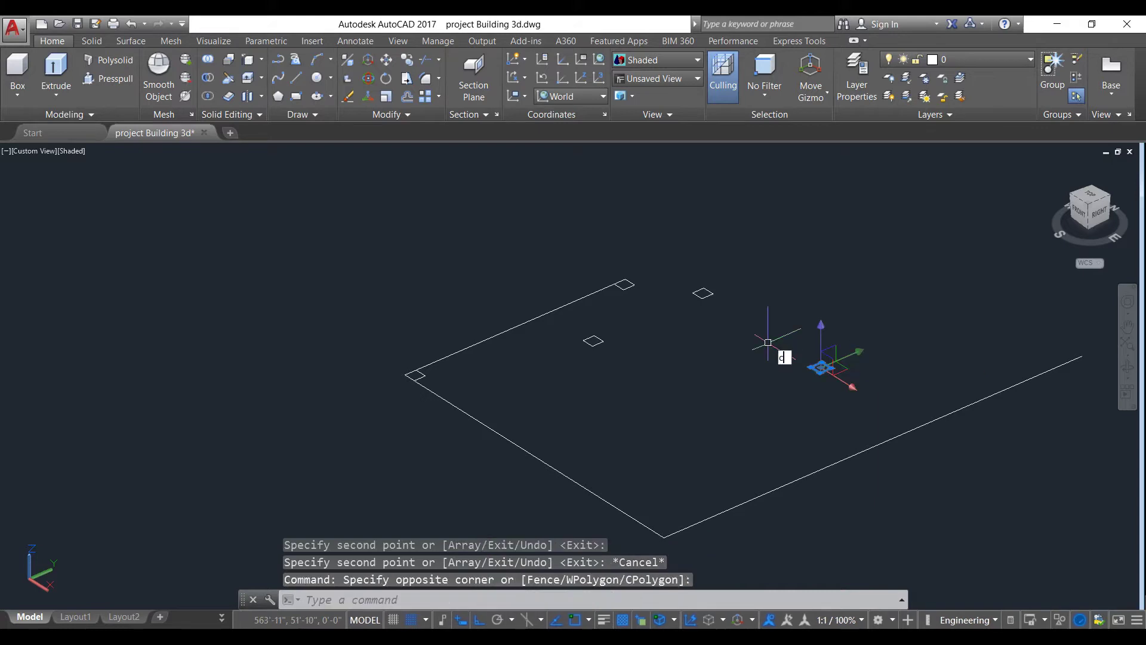
type("o")
key("Return")
left_click(821, 368)
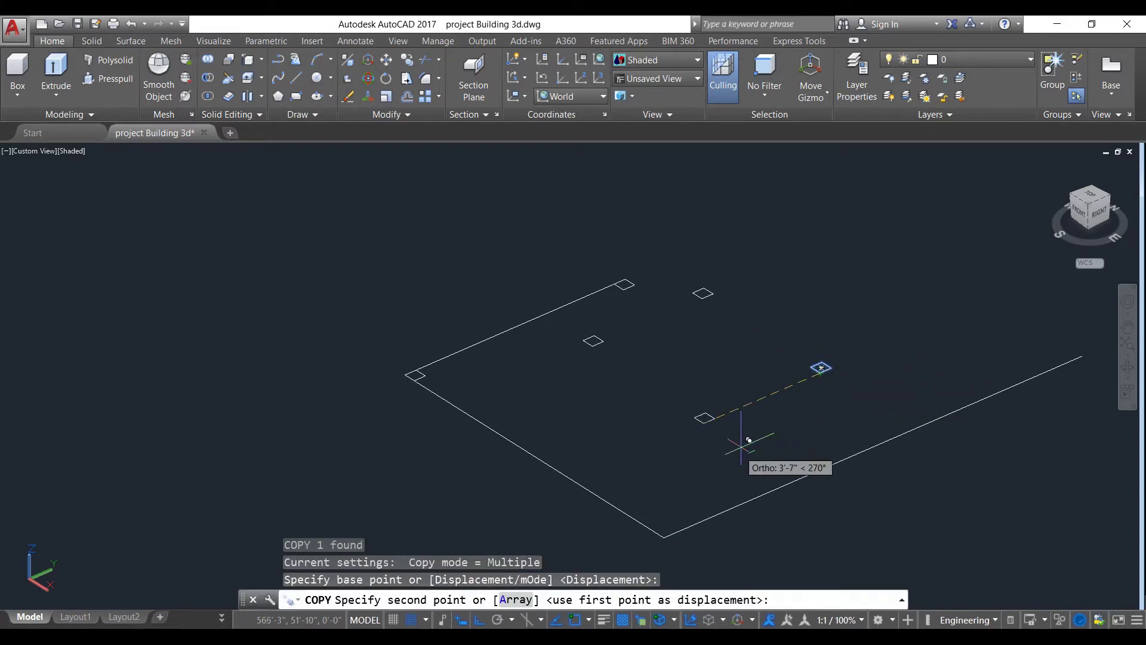
left_click(664, 531)
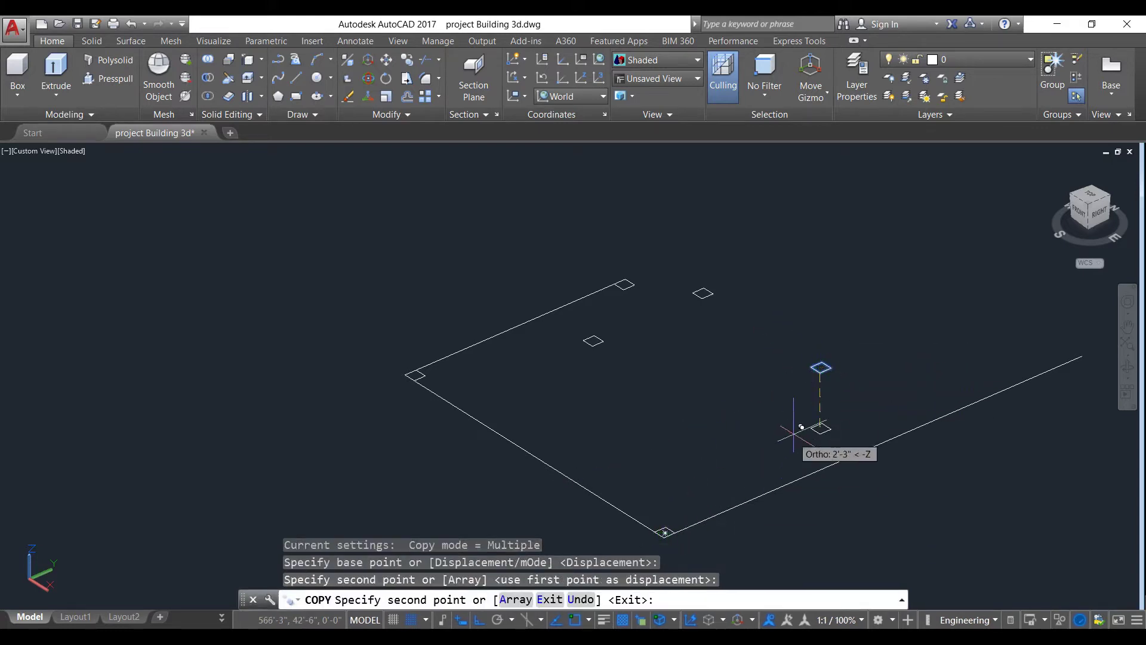
key("Escape")
- Copy the spare square near the long side onto the long side's open end
scroll(820, 368, "down", 1)
middle_click_drag(841, 374, 673, 422)
left_click(674, 422)
left_click(616, 395)
type("o")
key("Return")
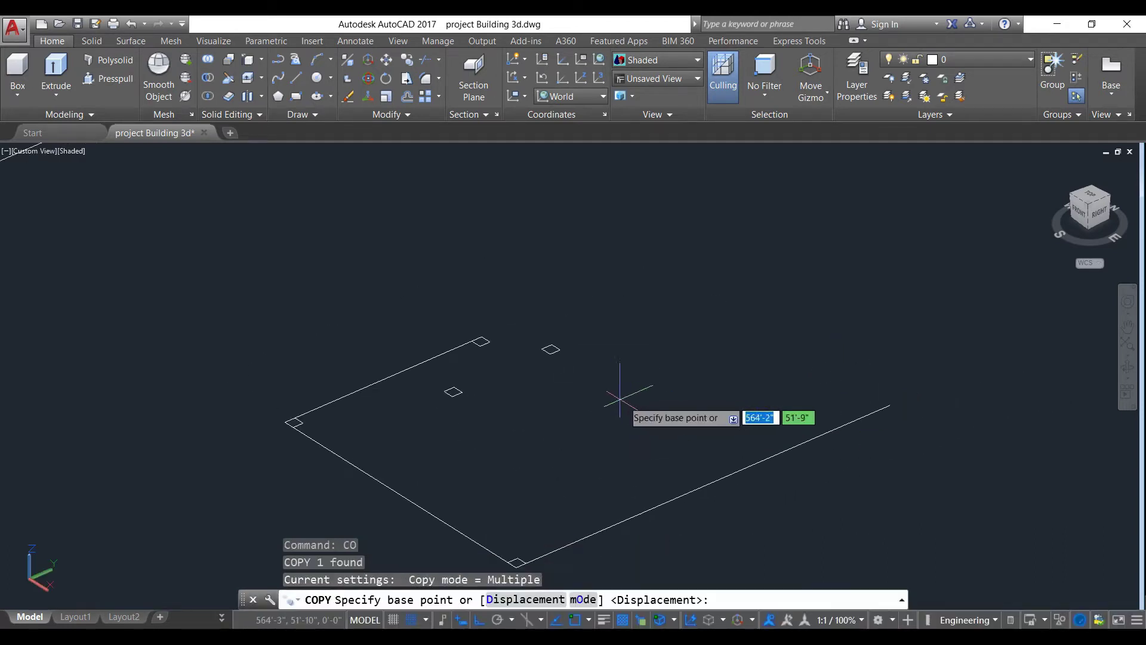
left_click(665, 412)
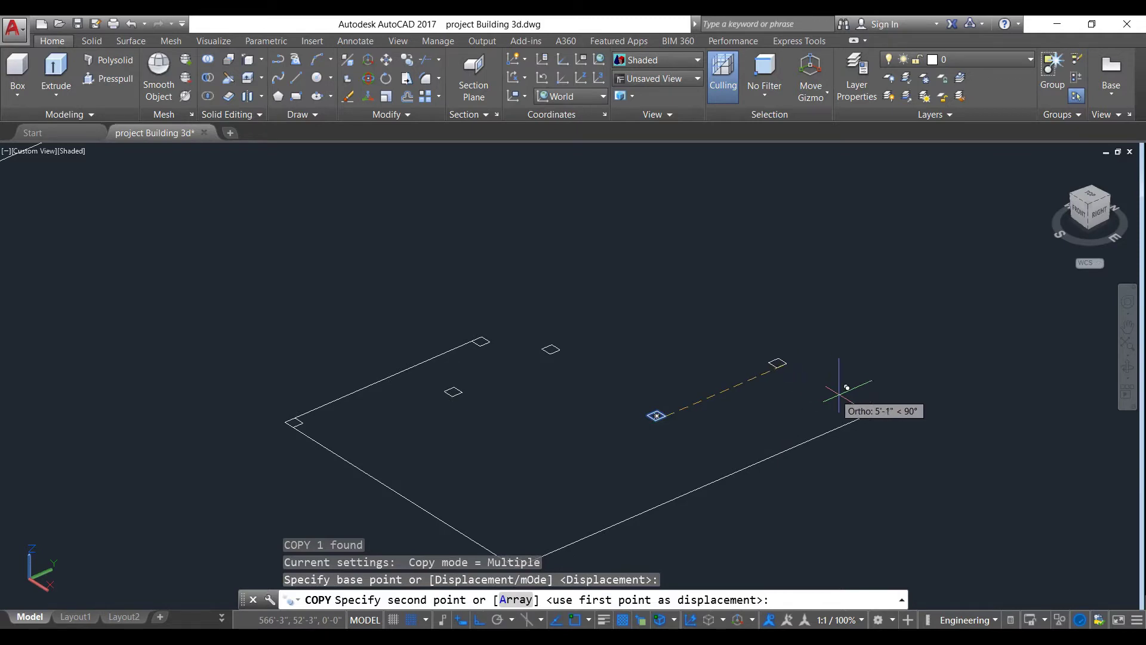
left_click(885, 404)
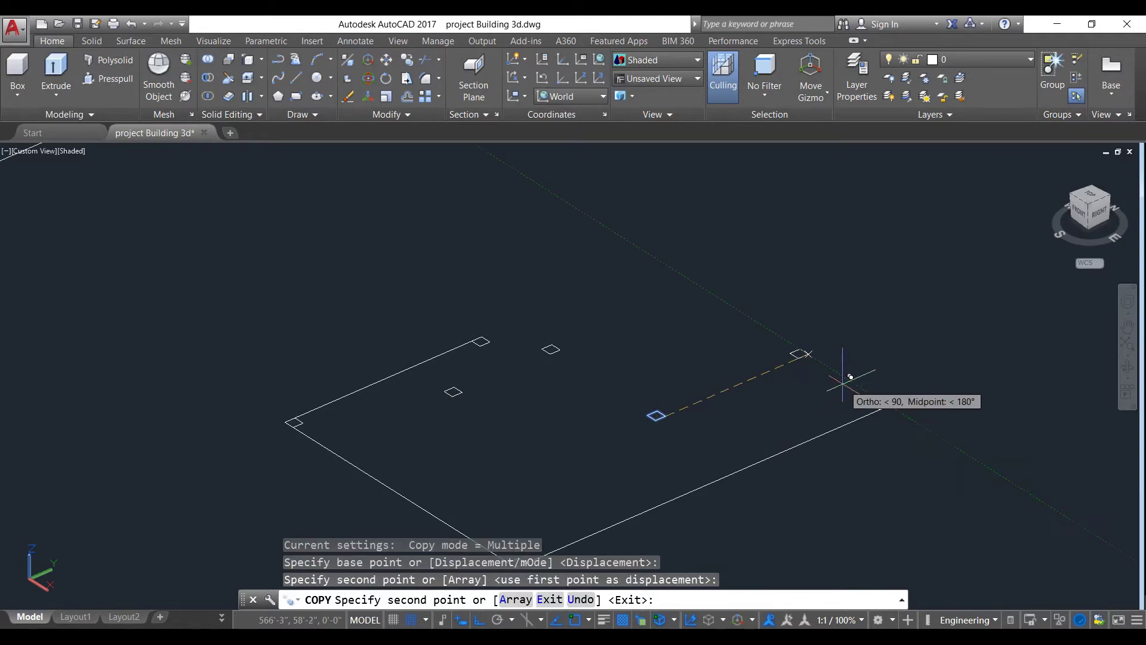
key("Escape")
- Erase the three spare squares inside the outline, keeping the four at its corners and ends
scroll(583, 430, "down", 2)
left_click(641, 428)
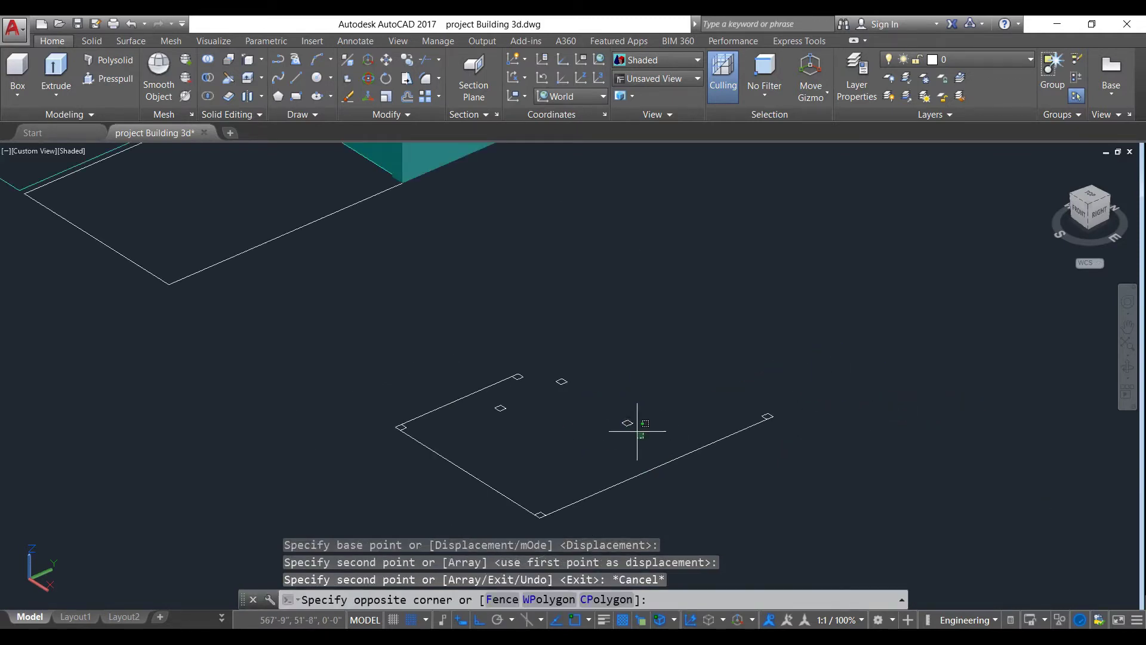
left_click(545, 357)
left_click(518, 413)
left_click(493, 388)
key("Return")
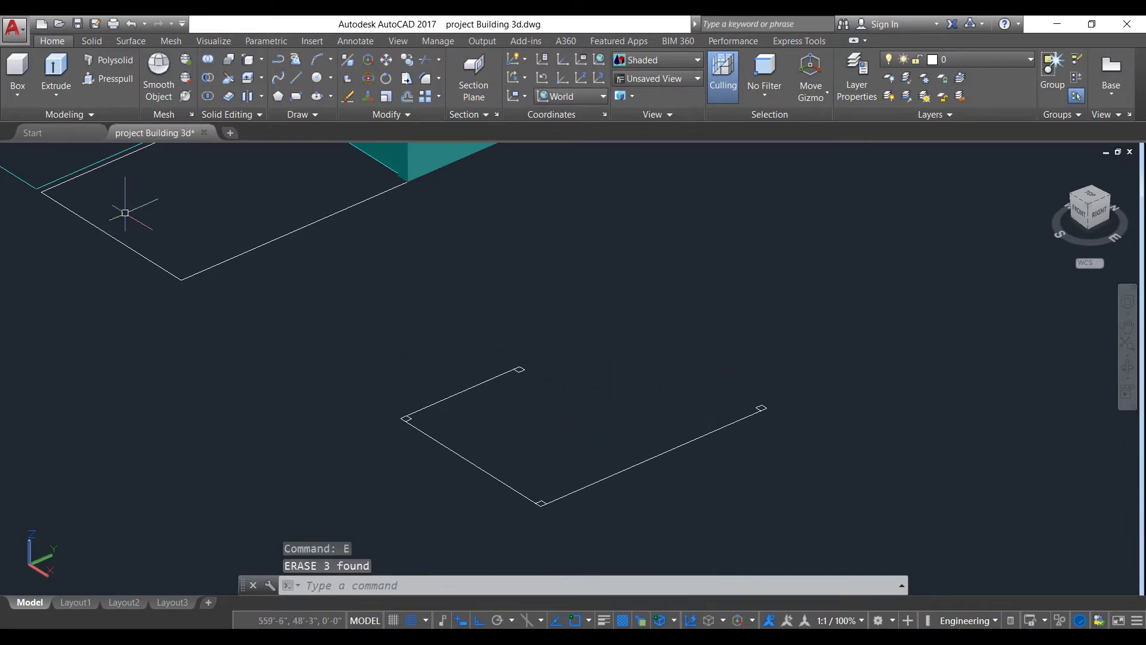
- Extrude the four squares at the outline's corners and open ends to posts 3' high
left_click(56, 67)
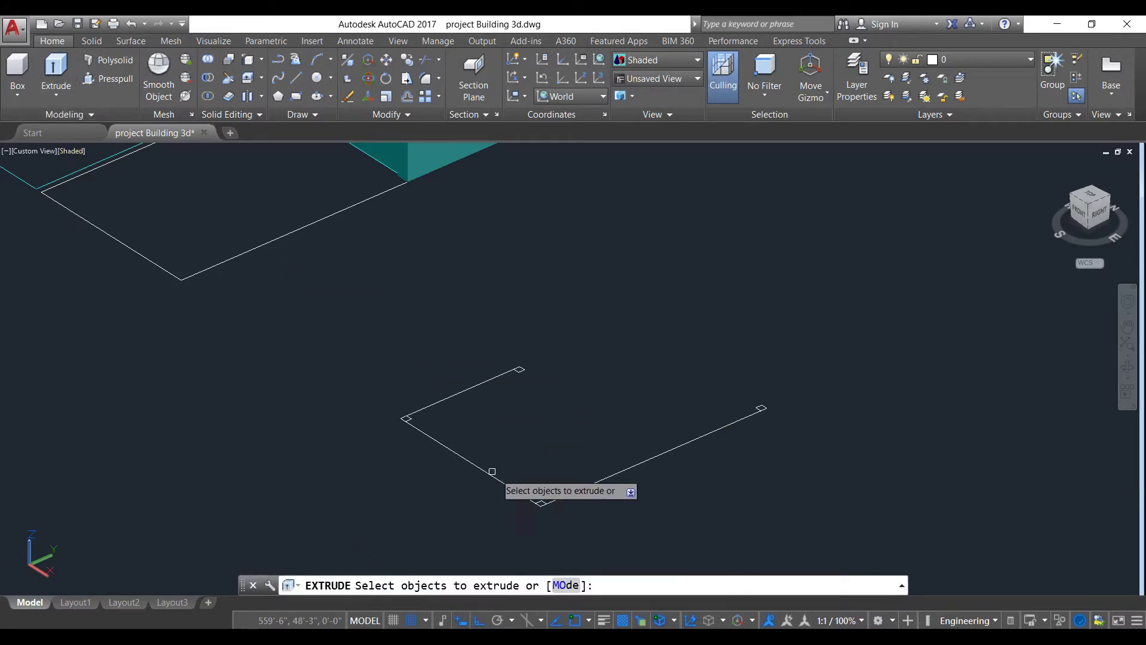
scroll(536, 502, "up", 5)
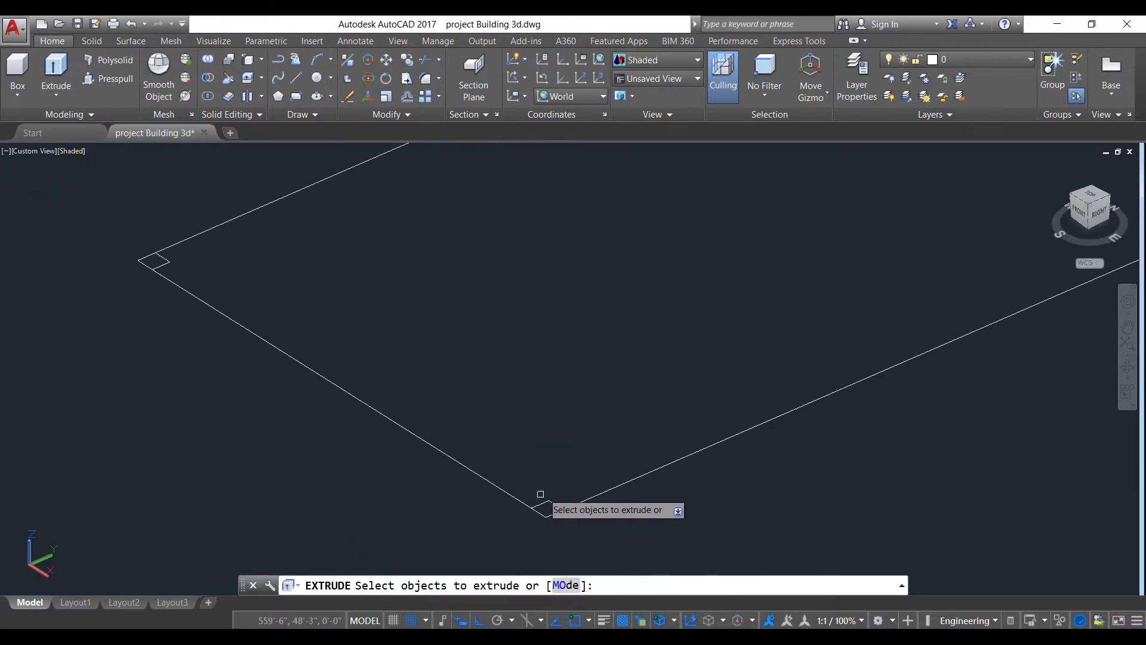
left_click(547, 502)
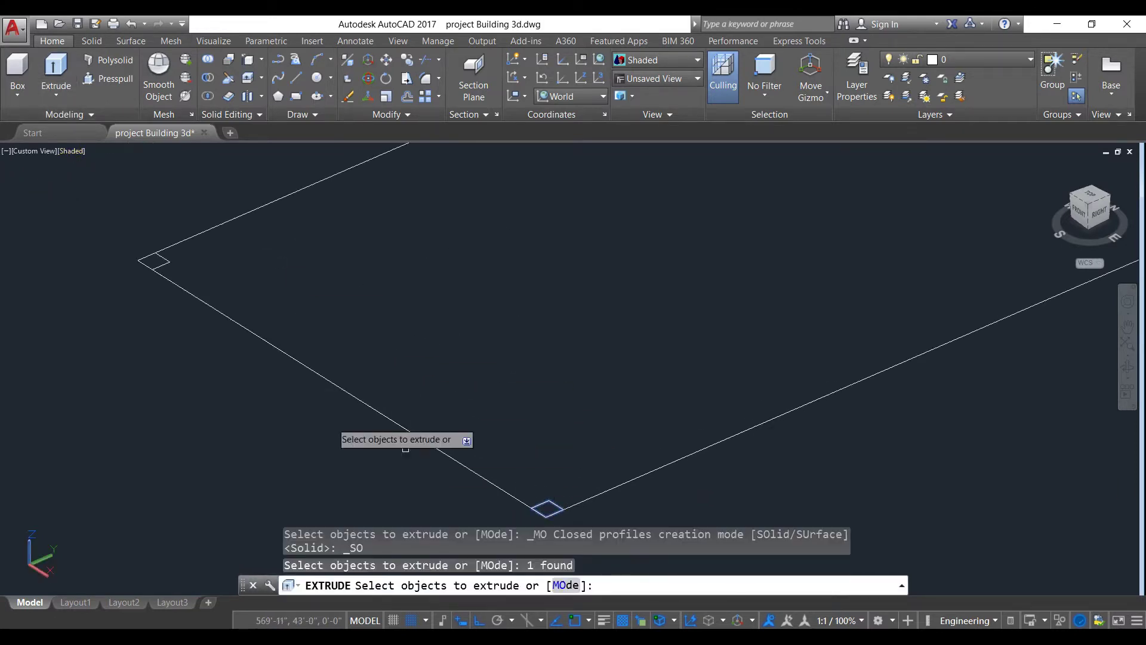
left_click(167, 263)
scroll(510, 262, "down", 5)
scroll(430, 257, "up", 5)
left_click(421, 249)
scroll(502, 264, "down", 5)
scroll(780, 325, "up", 3)
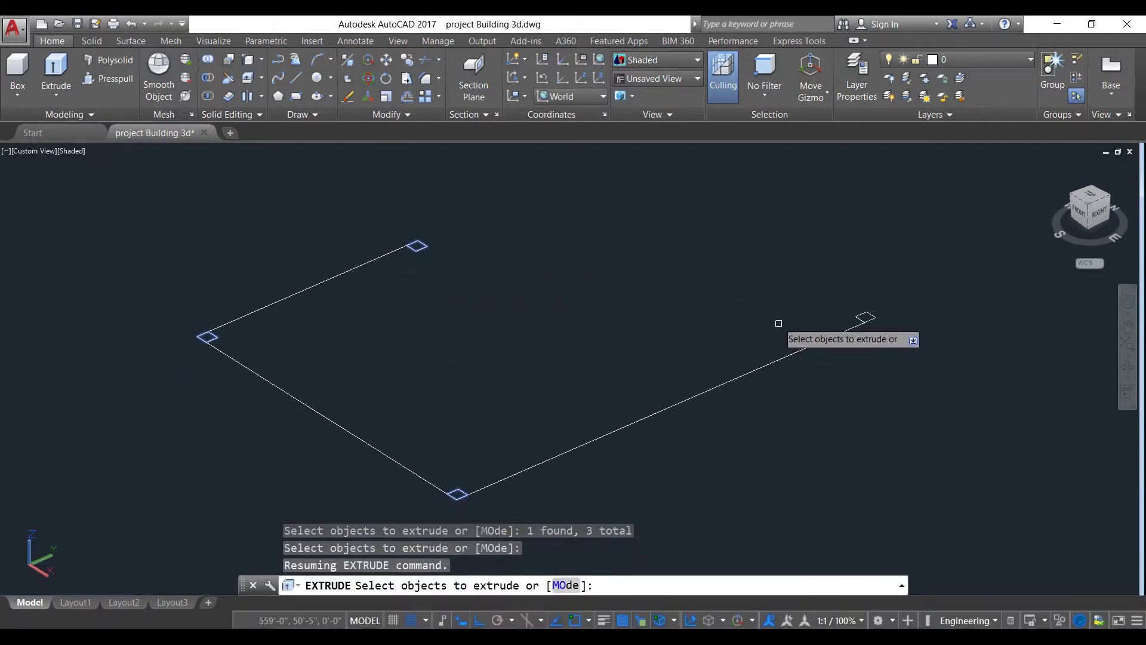
left_click(860, 316)
key("Return")
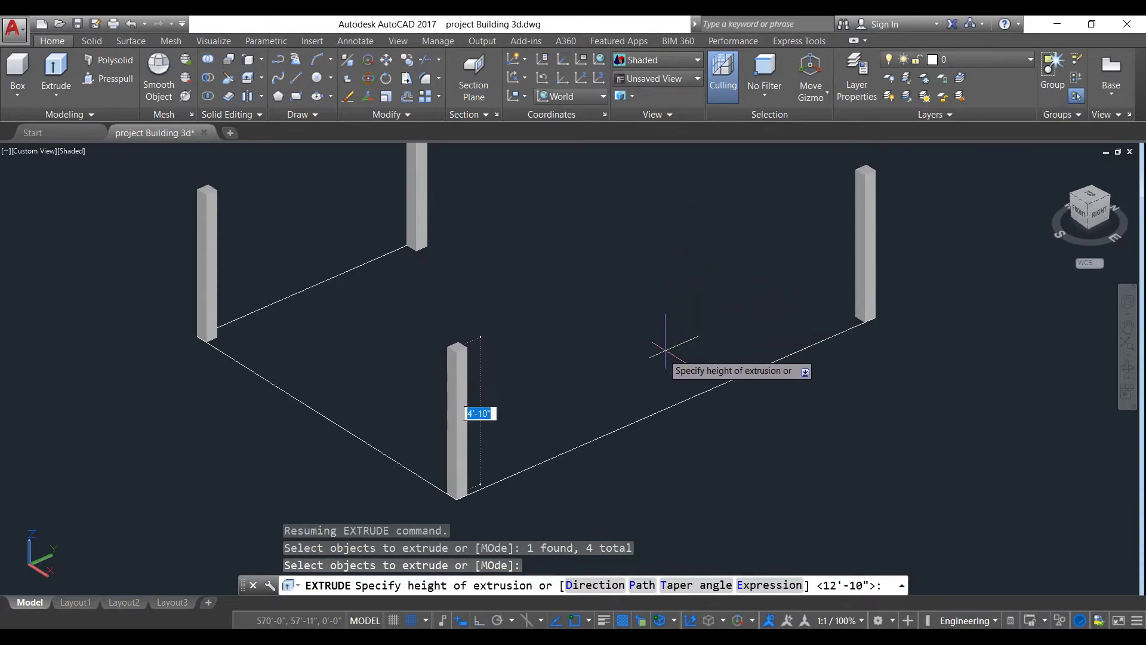
scroll(652, 366, "down", 5)
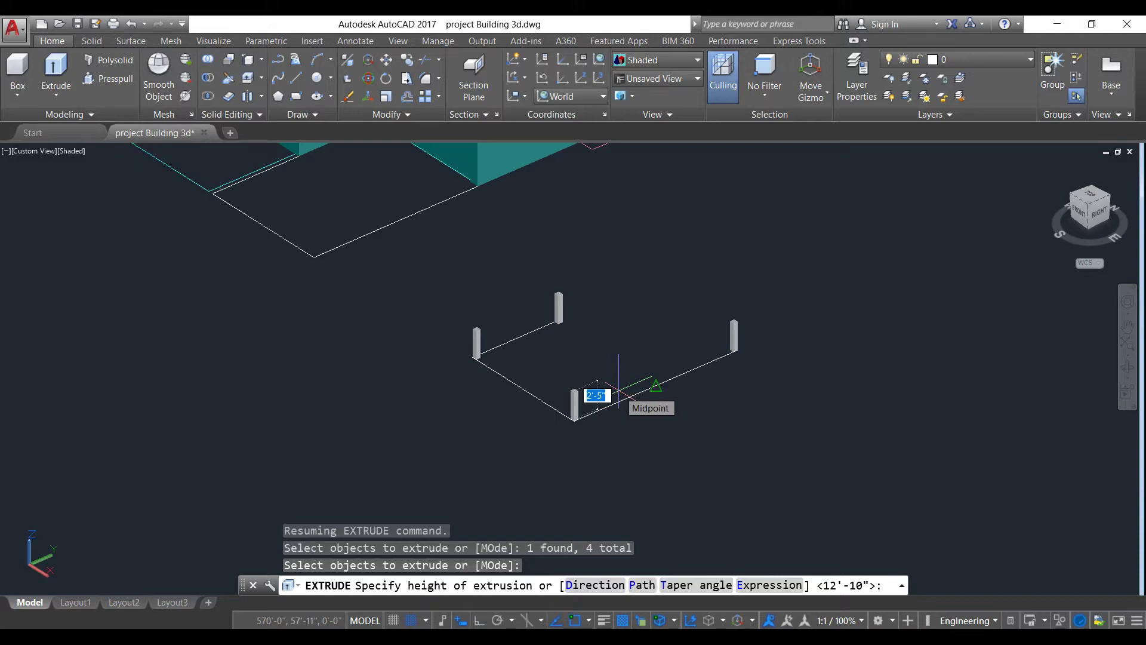
type("'")
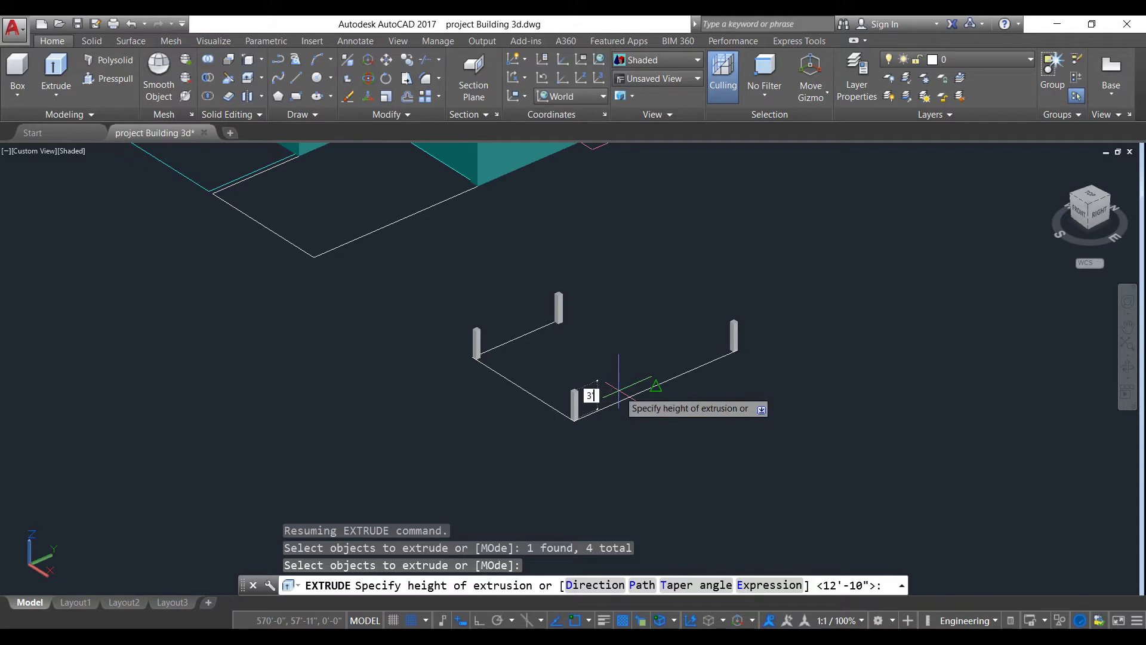
key("Return")
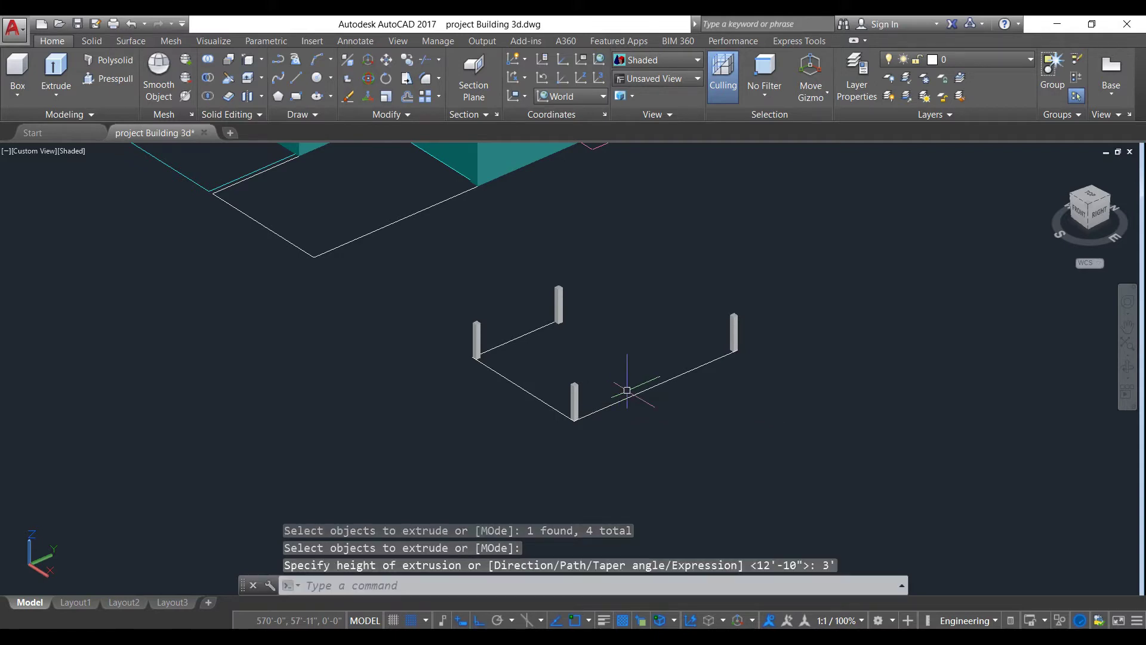
scroll(593, 390, "up", 3)
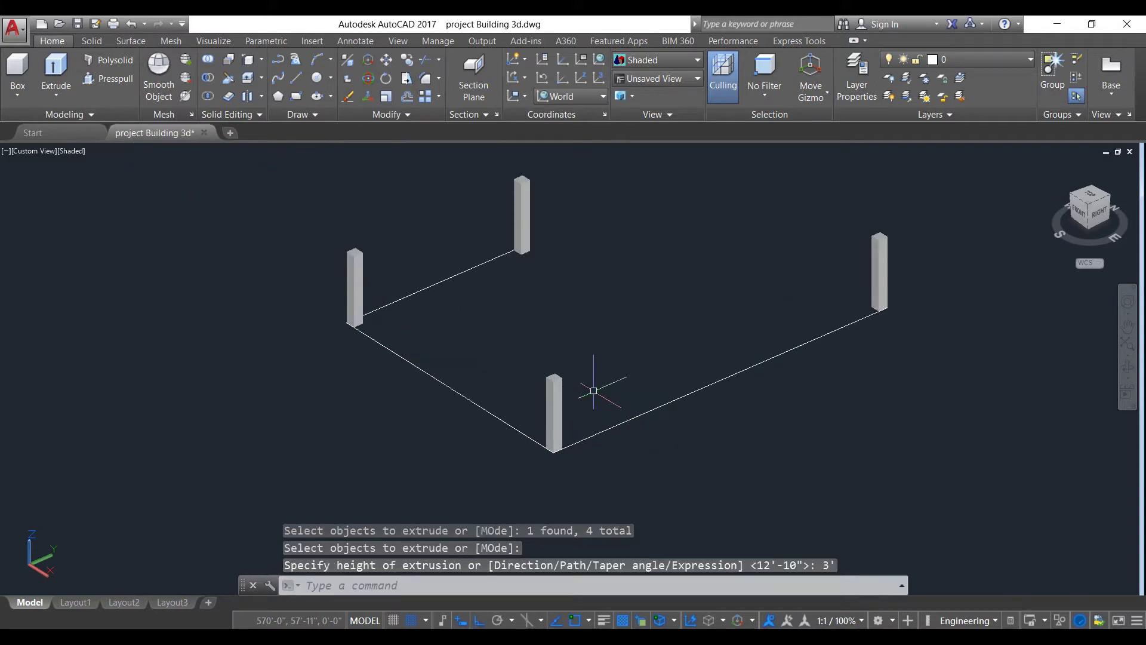
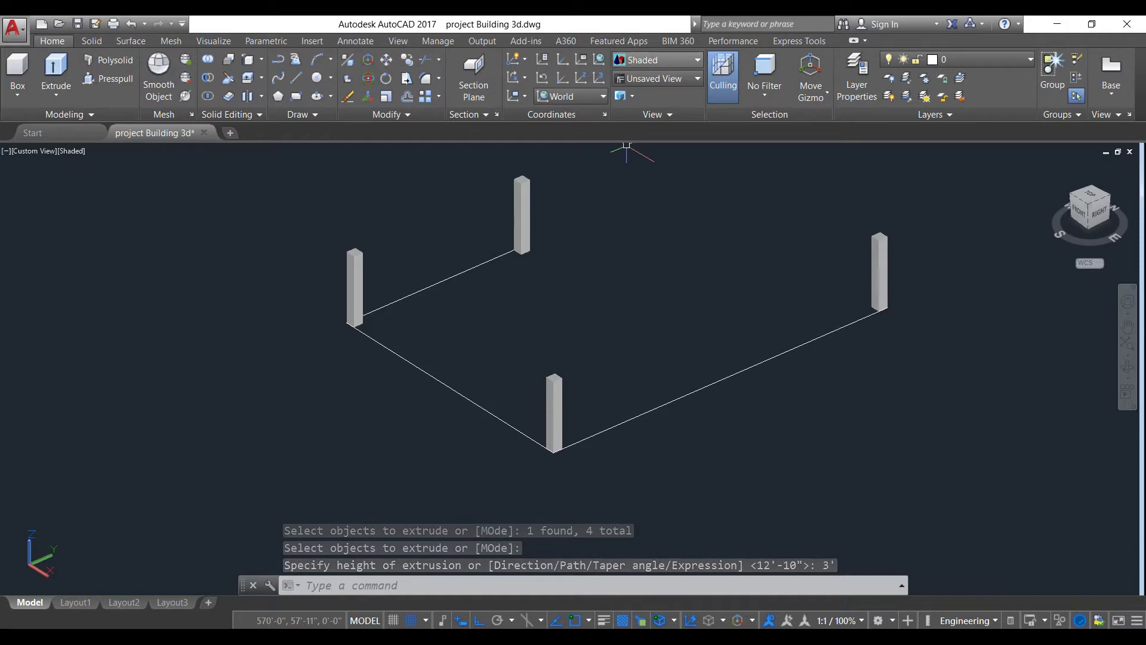
- Switch the display to Wireframe and draw a thin rectangle on the ground between the outline's two corner posts
left_click(655, 60)
left_click(642, 198)
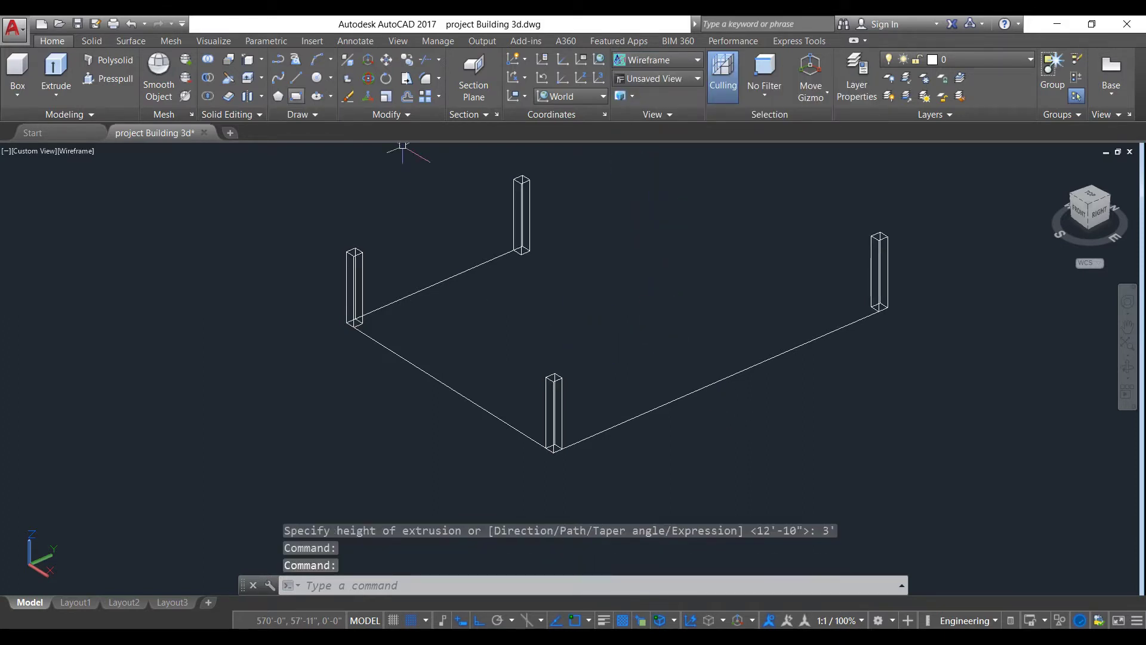
type("rec")
key("Return")
scroll(306, 296, "up", 4)
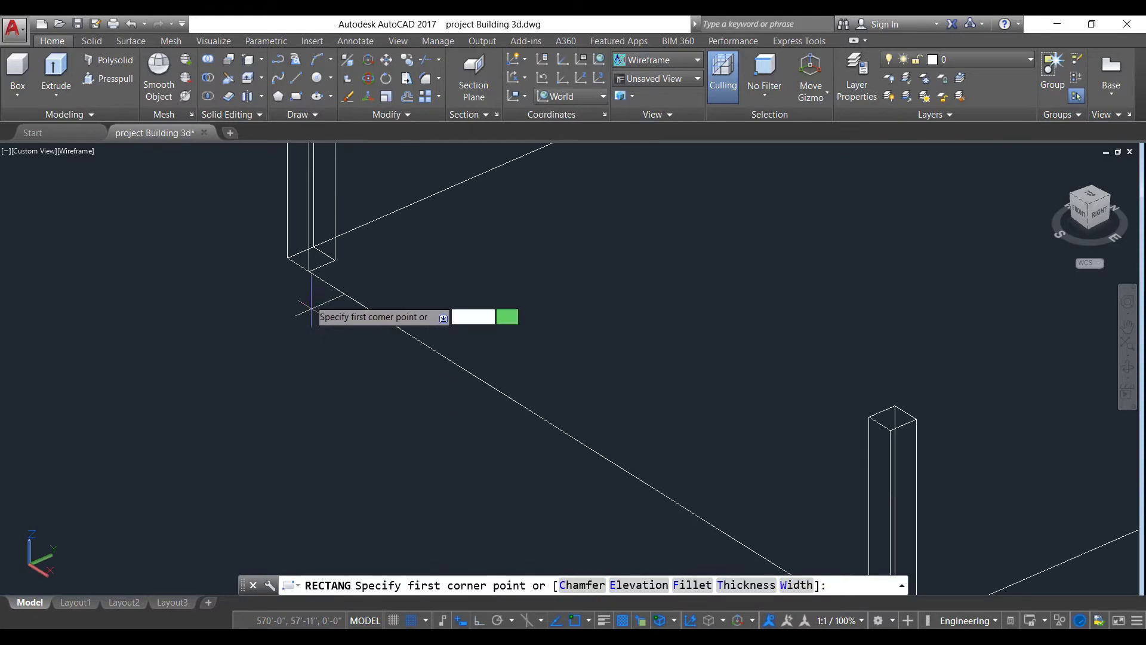
left_click(308, 272)
scroll(671, 388, "down", 3)
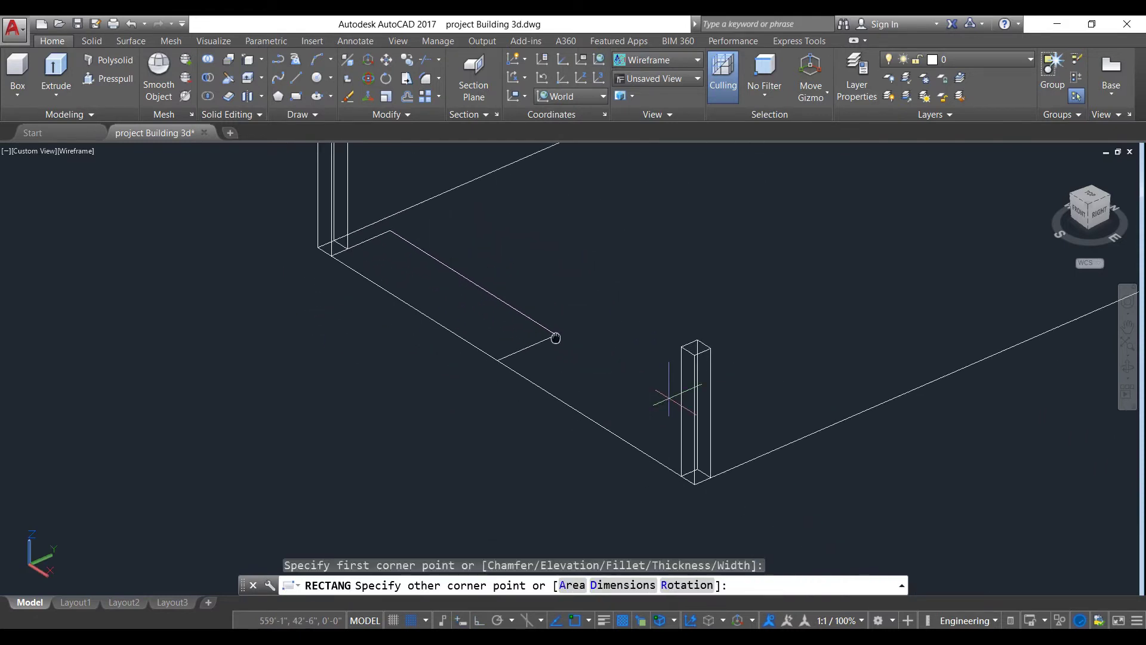
scroll(606, 426, "up", 2)
left_click(655, 431)
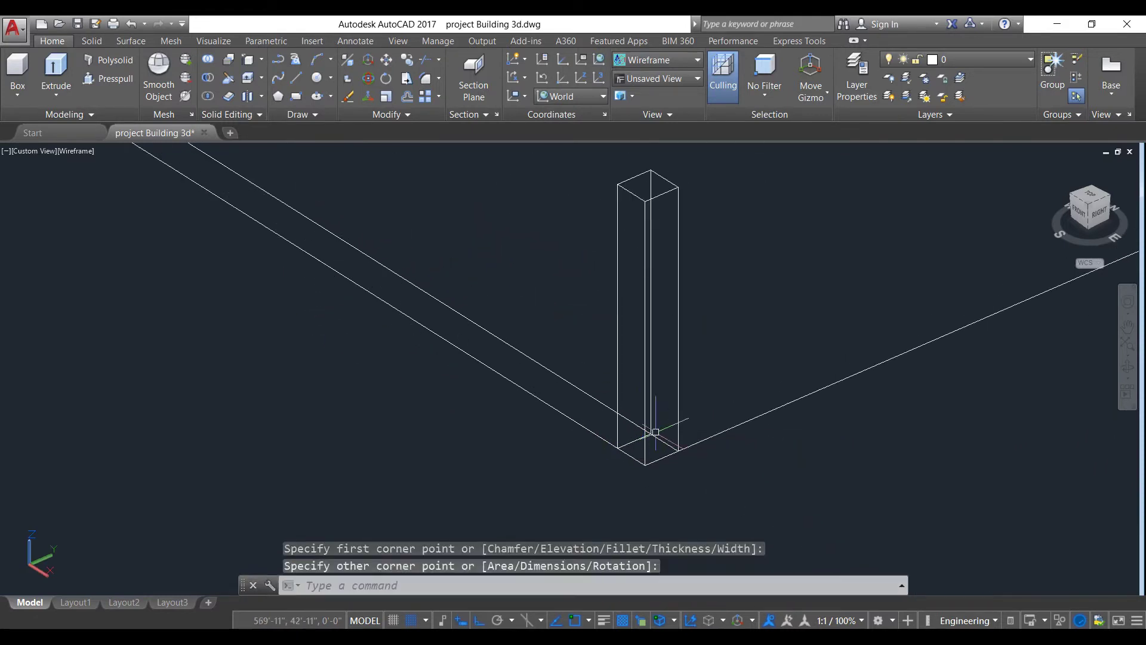
- Try to draw a thin rectangle along the outline's long side between the bases of its two posts
scroll(719, 350, "down", 3)
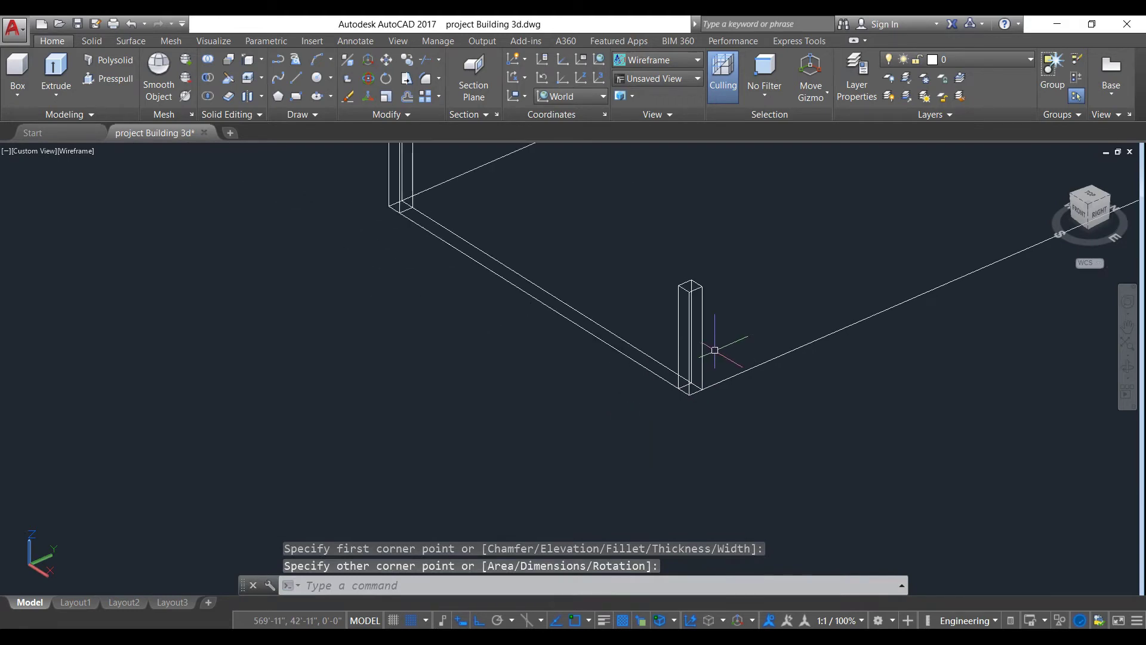
scroll(775, 328, "down", 1)
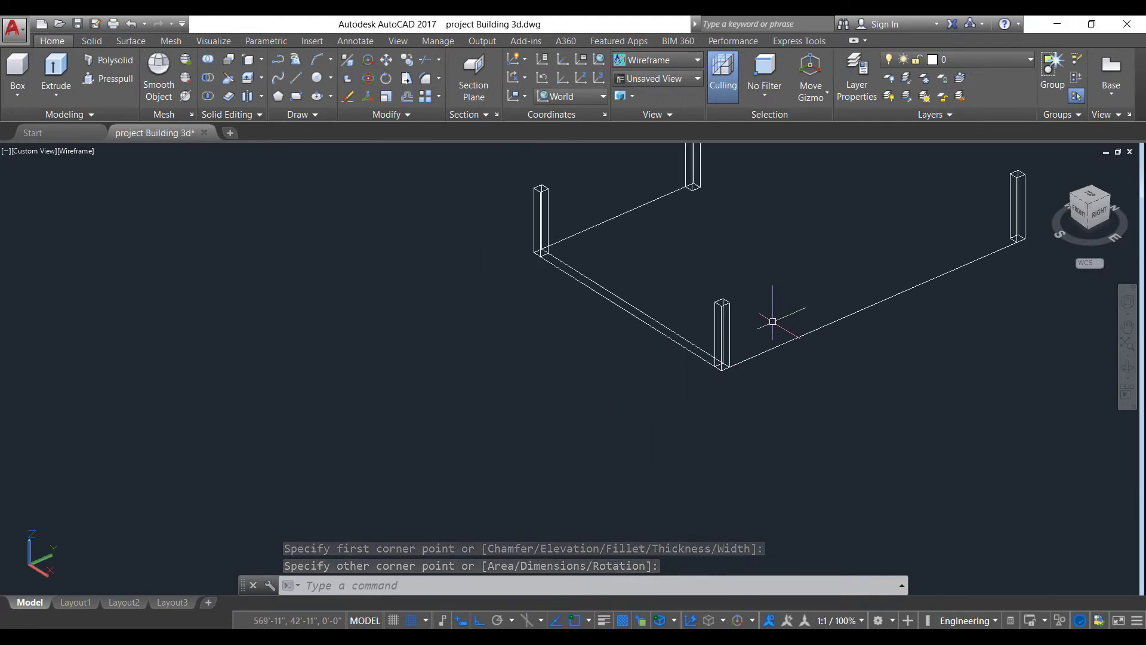
middle_click_drag(789, 309, 667, 327)
middle_click_drag(823, 312, 611, 261, "shift")
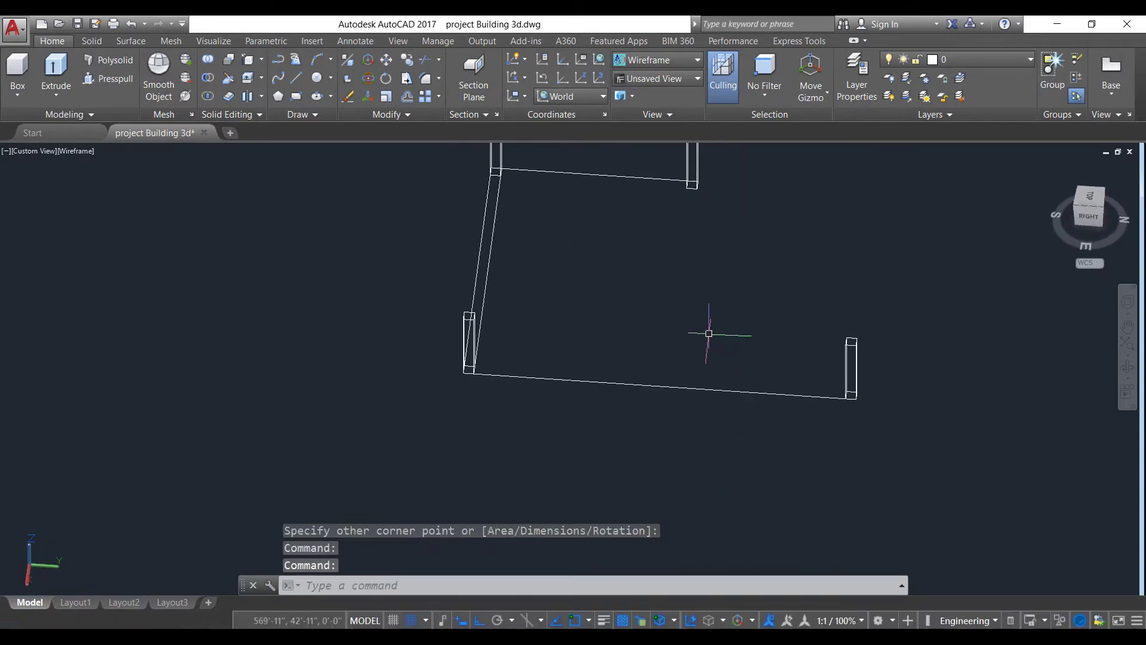
scroll(702, 334, "up", 2)
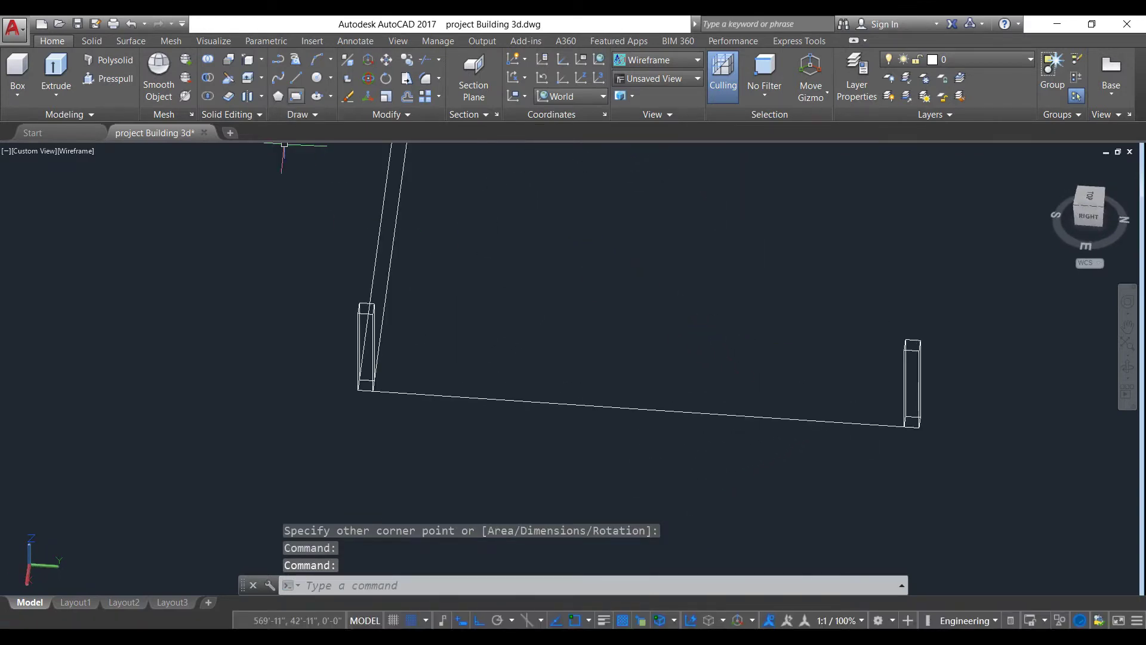
left_click(295, 96)
scroll(300, 432, "down", 2)
middle_click_drag(300, 432, 477, 311, "shift")
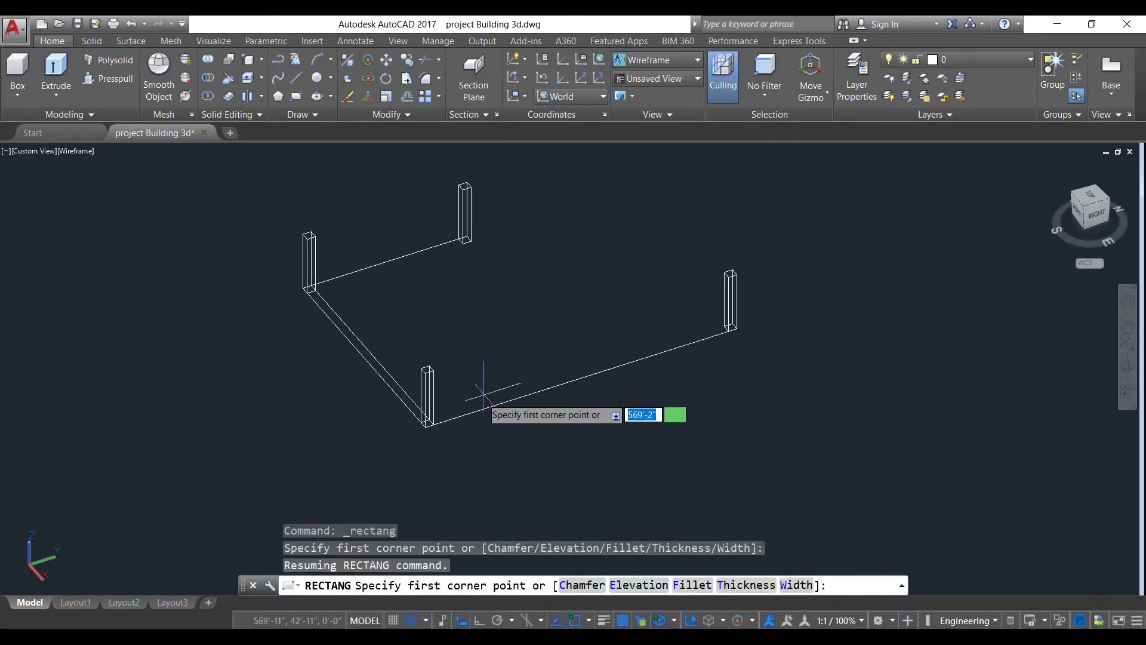
scroll(490, 388, "up", 3)
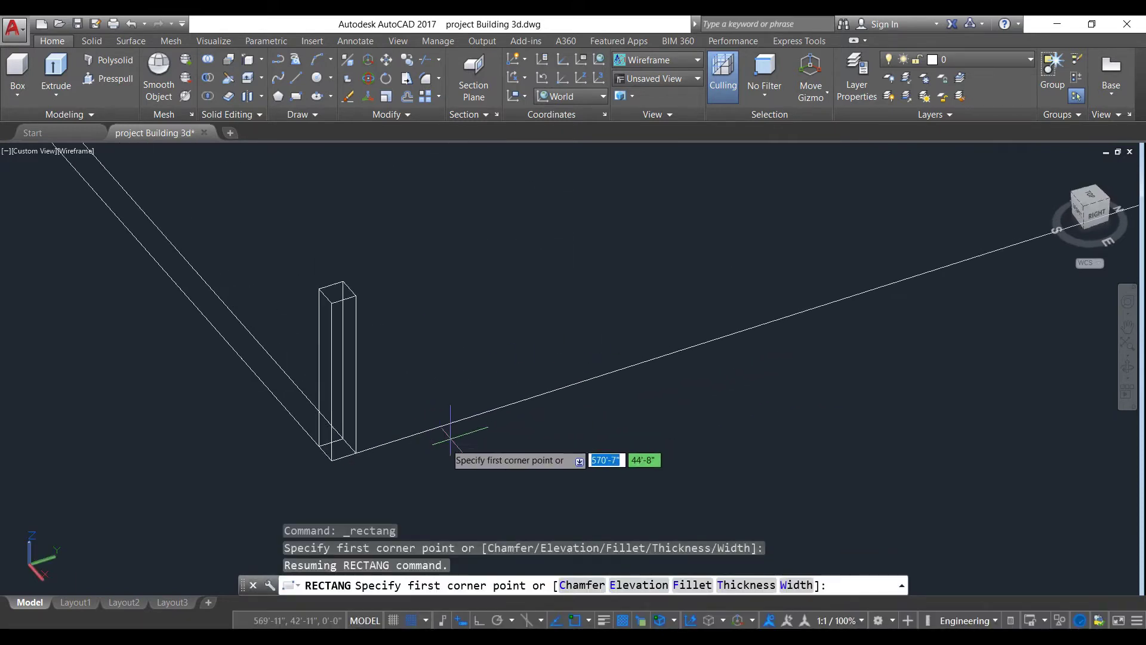
left_click(356, 454)
scroll(683, 320, "down", 3)
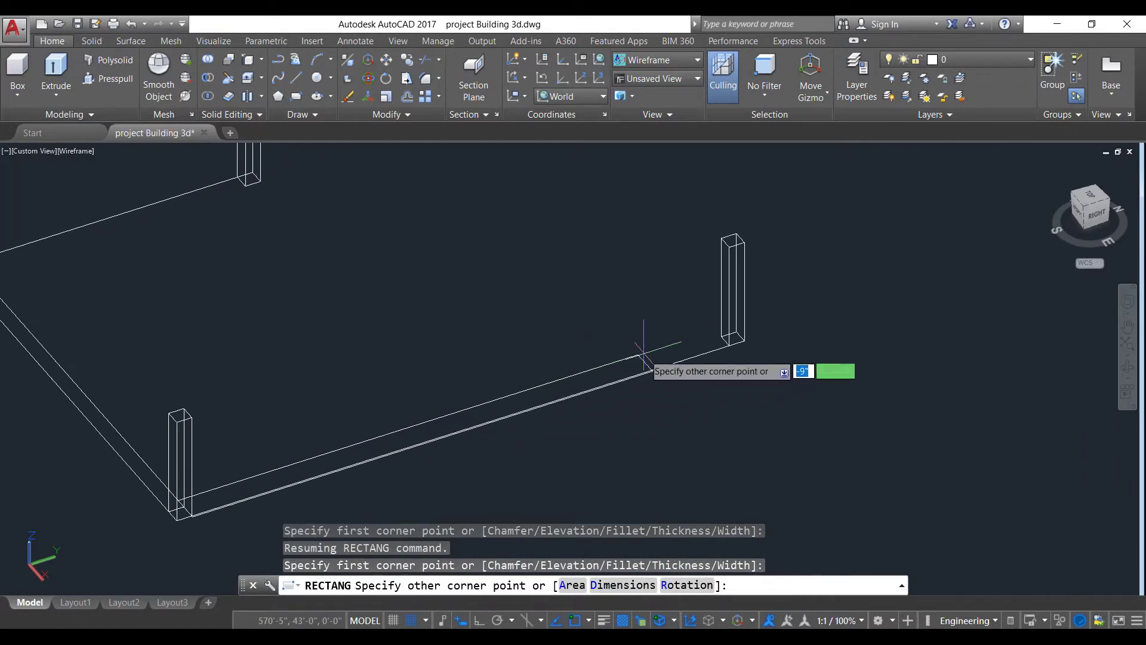
left_click(729, 342)
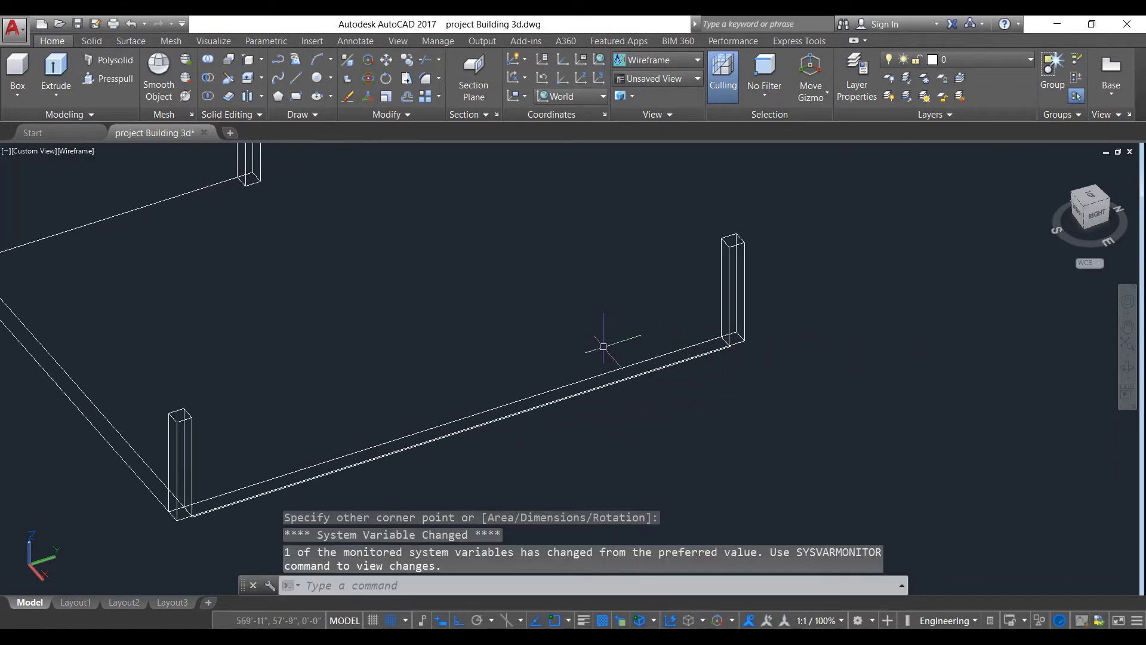
- Check the long side's rectangle at the front corner post, and undo that rectangle
scroll(522, 327, "down", 2)
scroll(385, 439, "up", 5)
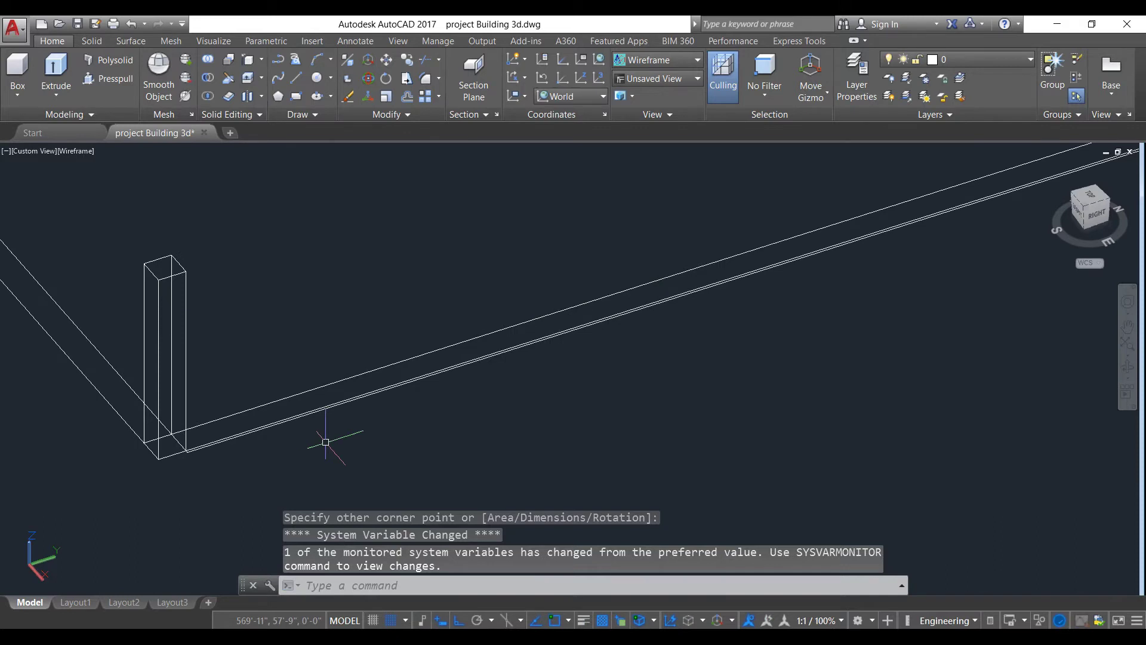
scroll(220, 480, "down", 2)
middle_click_drag(220, 479, 354, 317, "shift")
scroll(292, 475, "down", 2)
key("Escape")
scroll(418, 382, "up", 3)
scroll(359, 422, "down", 1)
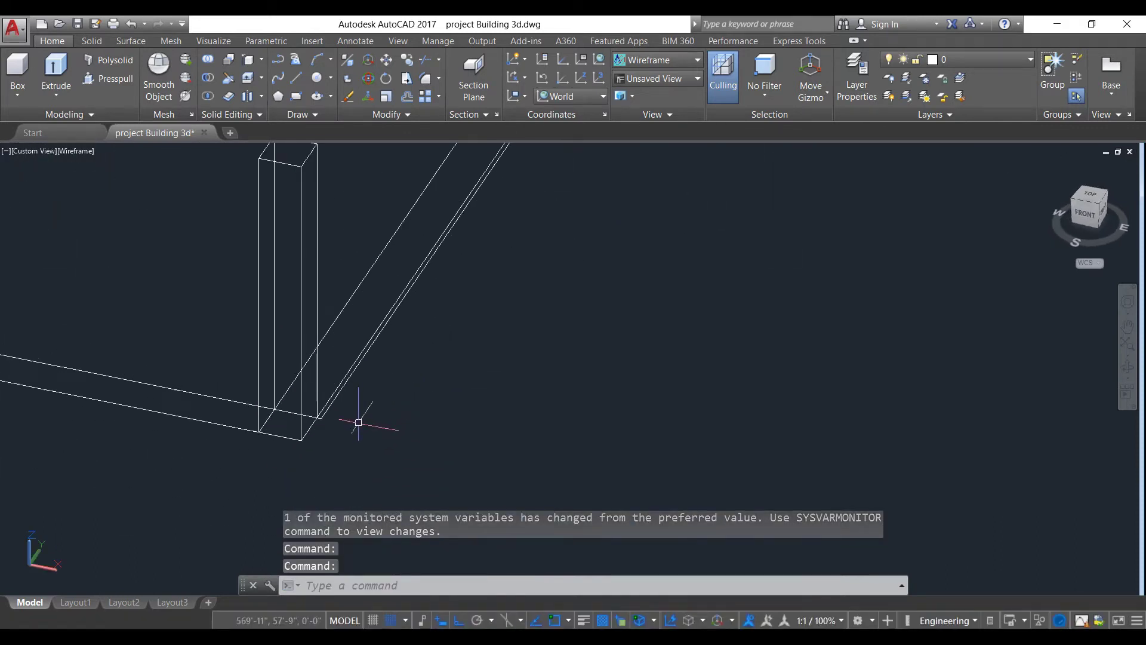
key("Return")
type("u")
key("Return")
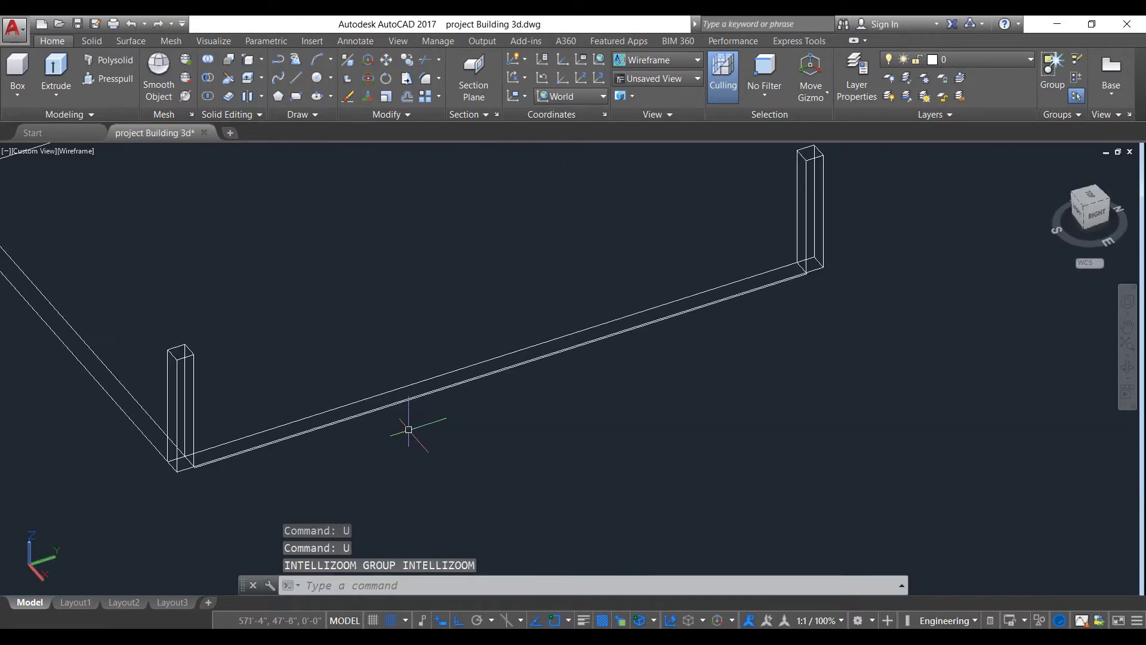
type("u")
key("Return")
type("u")
key("Return")
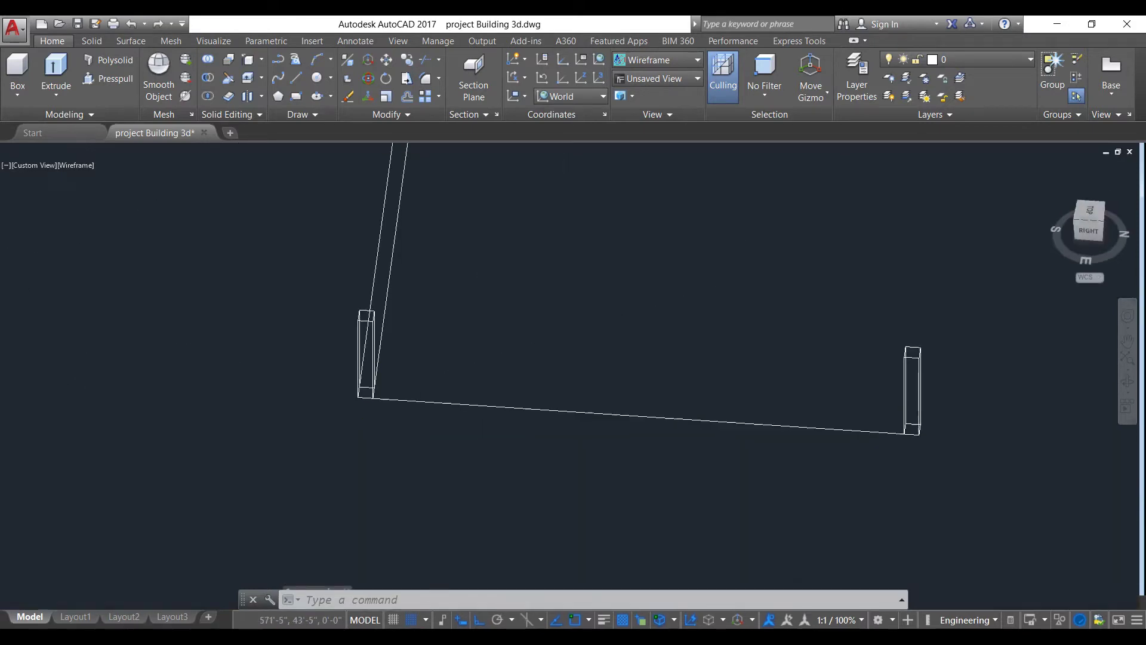
- Draw a thin rectangle along the long side, from the front corner post's base to the end post's base
middle_click_drag(360, 416, 678, 296, "shift")
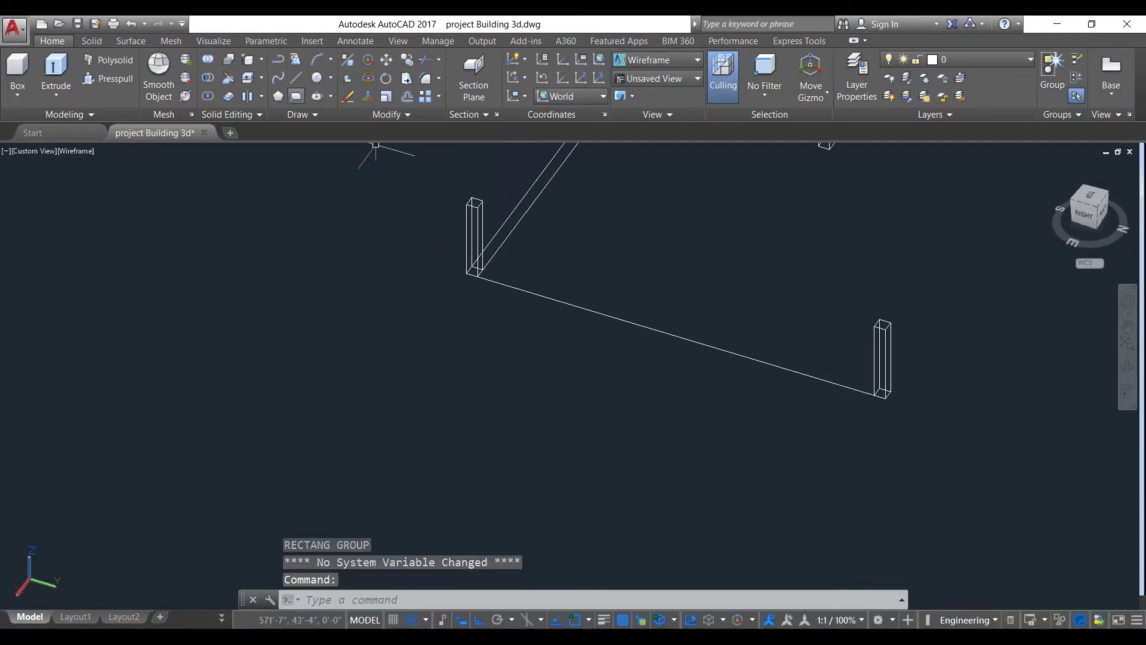
left_click(296, 96)
scroll(468, 289, "up", 4)
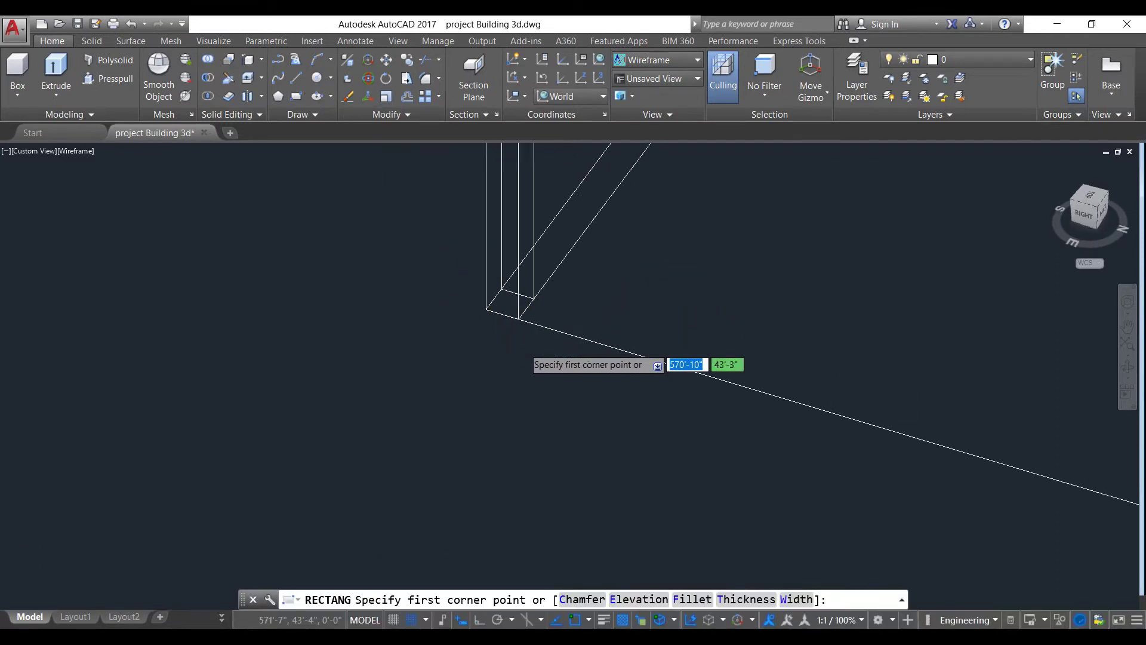
scroll(524, 349, "up", 3)
left_click(513, 289)
scroll(773, 282, "down", 8)
middle_click_drag(771, 283, 200, 308)
scroll(537, 382, "up", 7)
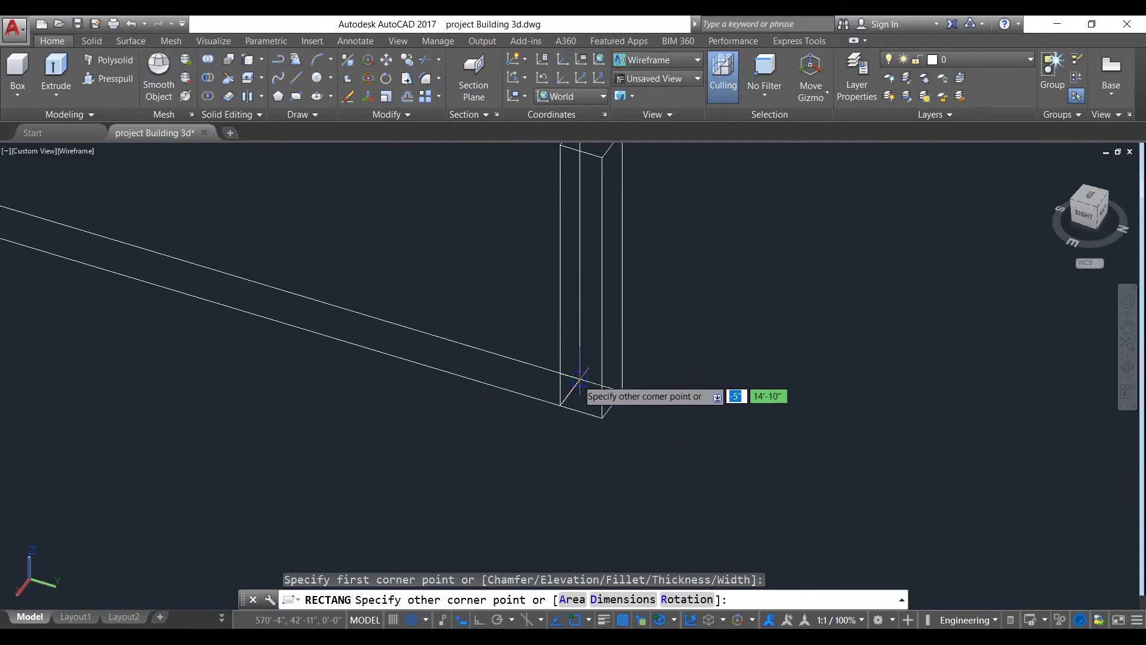
left_click(577, 377)
scroll(476, 307, "down", 5)
middle_click_drag(410, 287, 568, 411)
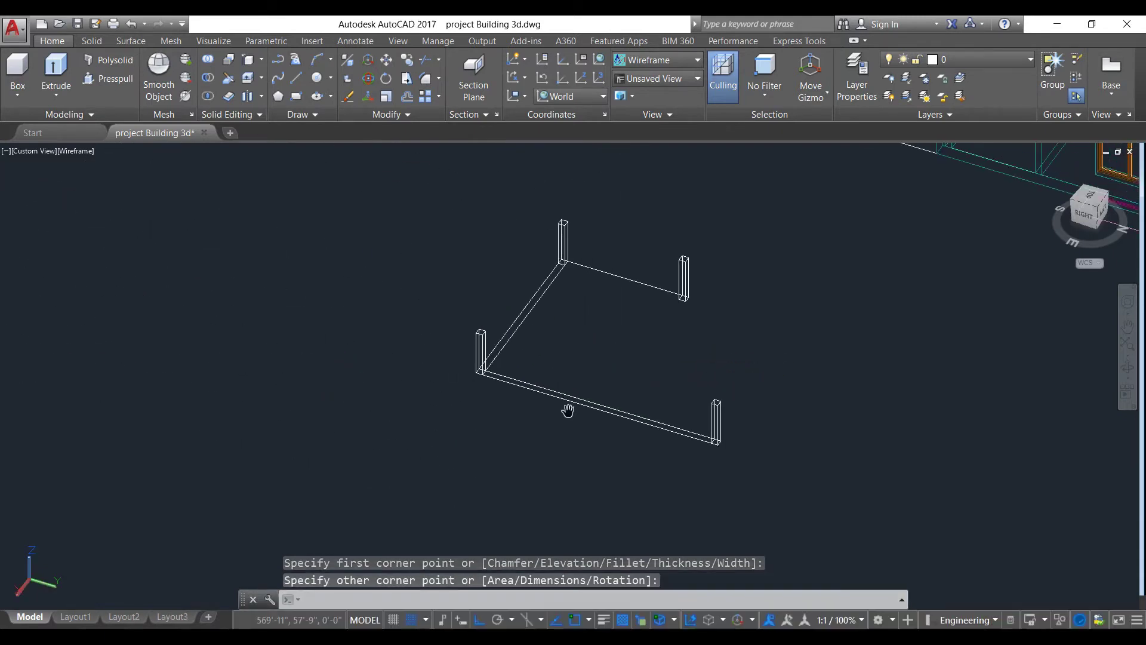
- Draw a thin rectangle along the short side, from the corner post's base to the end post's base
scroll(537, 307, "up", 4)
middle_click_drag(567, 307, 328, 417)
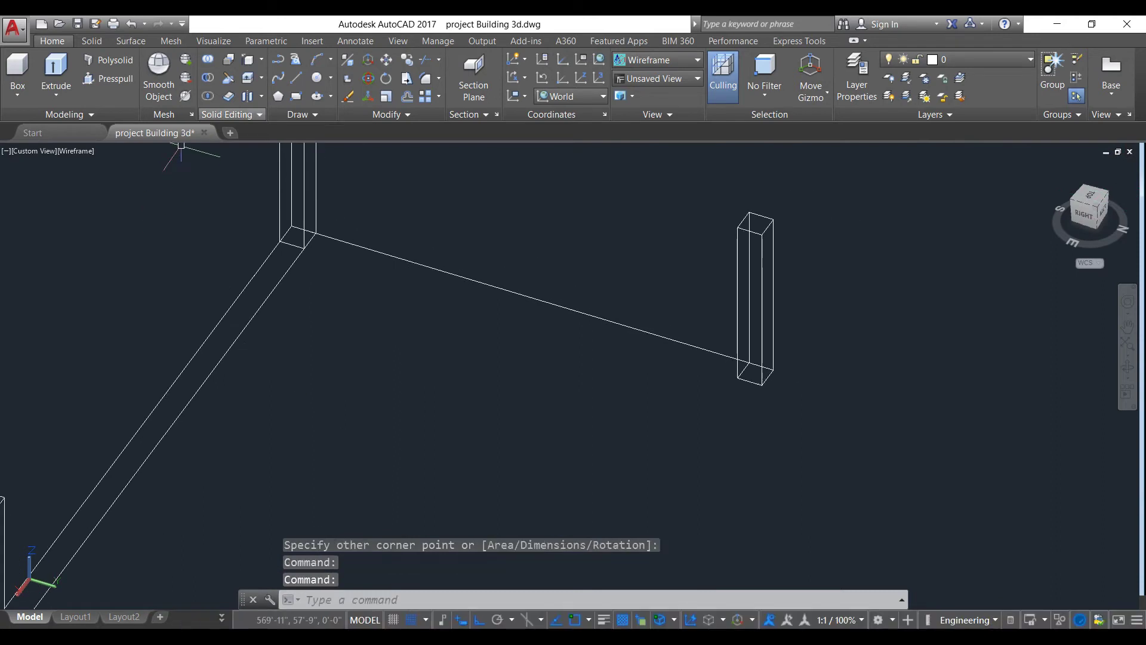
key("Return")
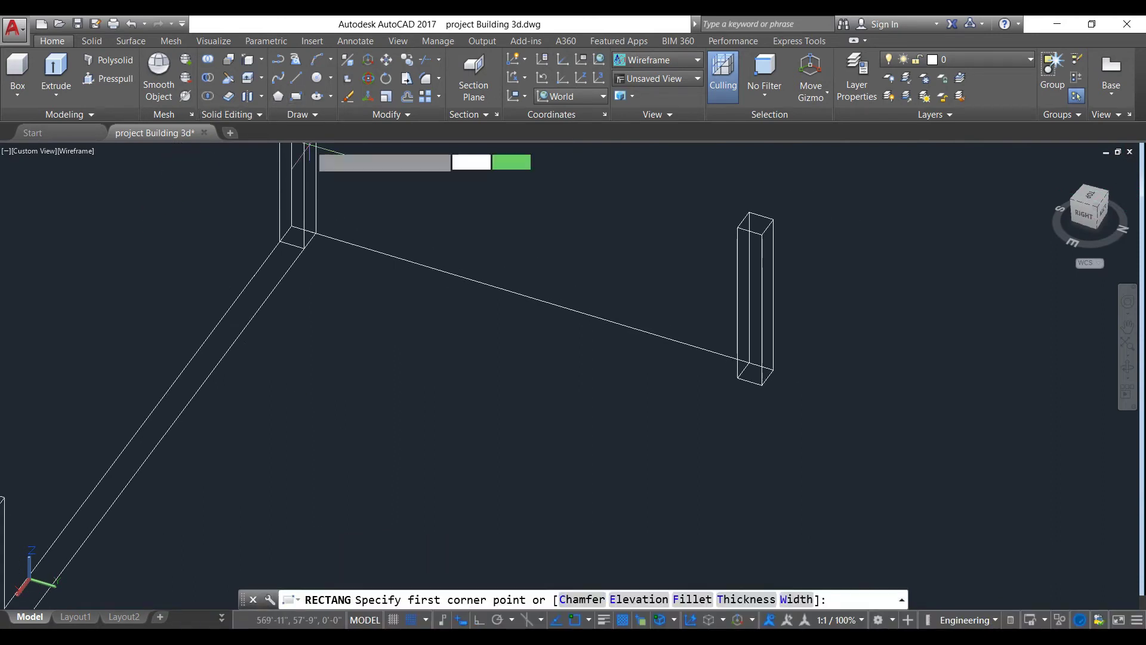
left_click(309, 245)
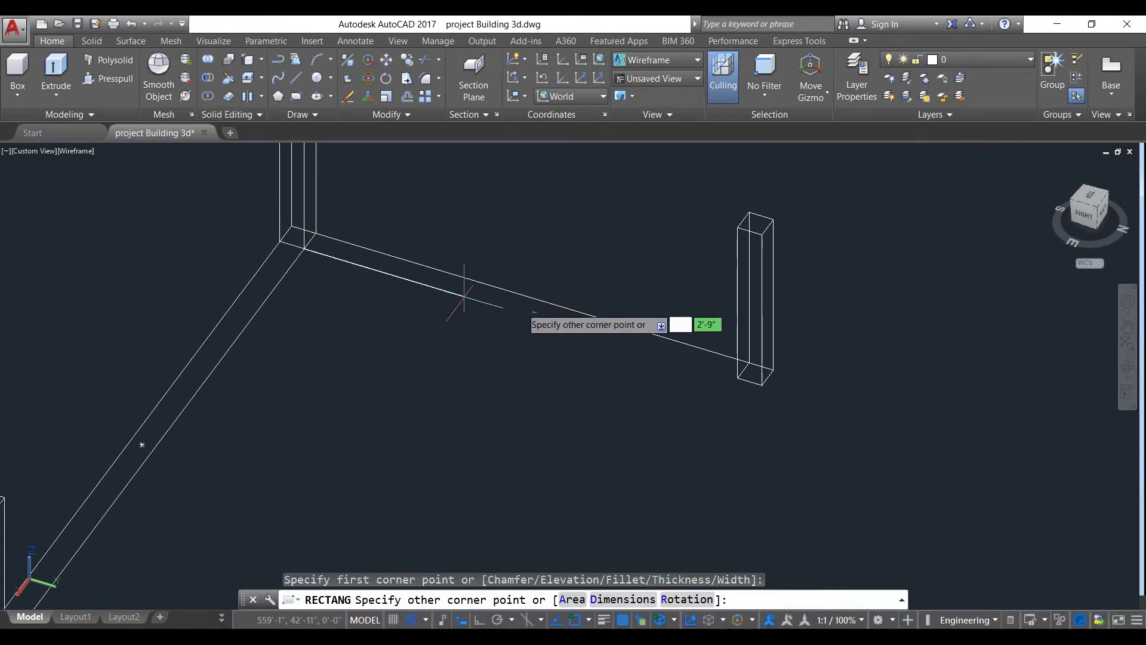
left_click(757, 363)
scroll(524, 370, "down", 6)
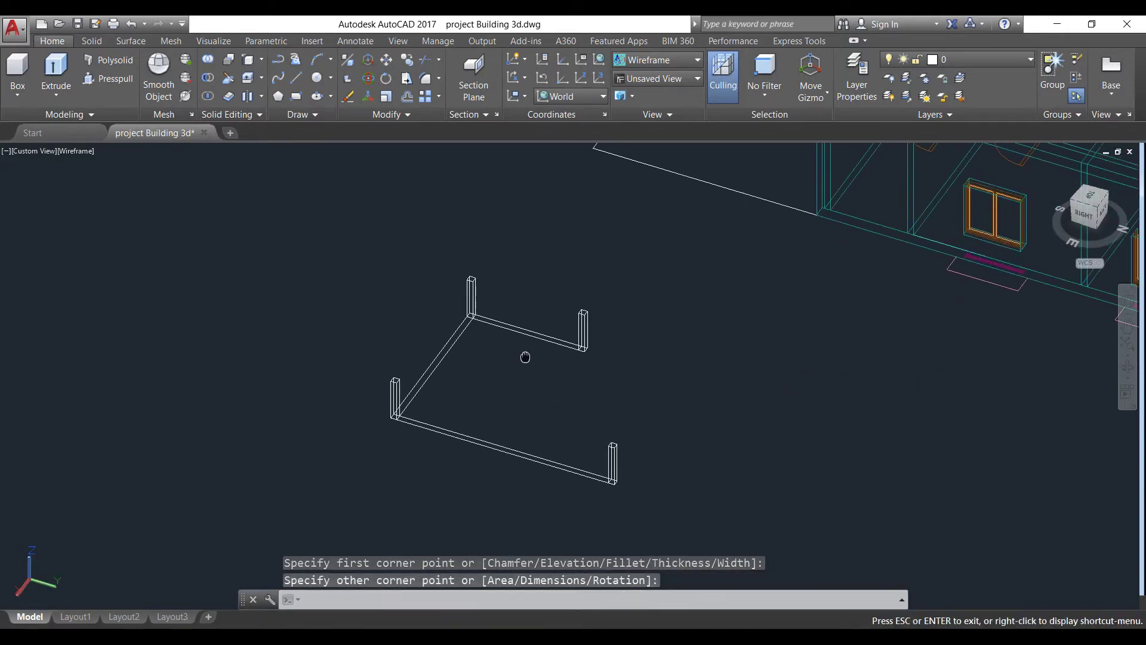
- Inspect the posts and the three connecting base rectangles from several angles
scroll(328, 467, "down", 2)
middle_click_drag(328, 466, 348, 427, "shift")
scroll(583, 429, "down", 2)
scroll(584, 429, "up", 5)
middle_click_drag(402, 391, 665, 245, "shift")
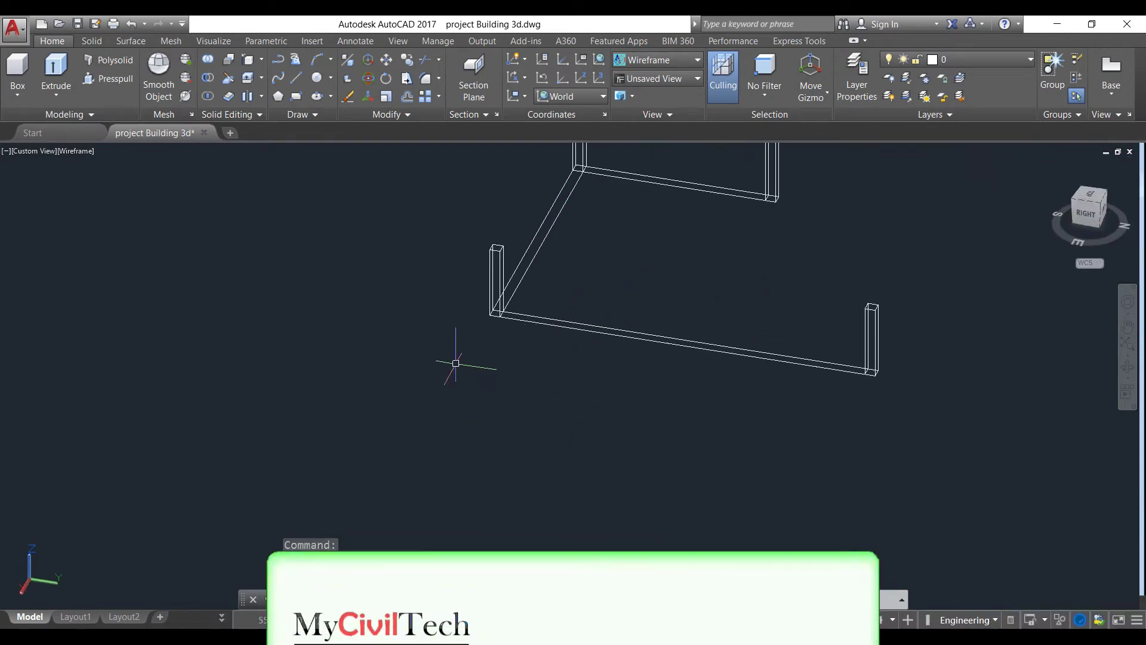
middle_click_drag(455, 364, 389, 362, "shift")
scroll(357, 388, "down", 1)
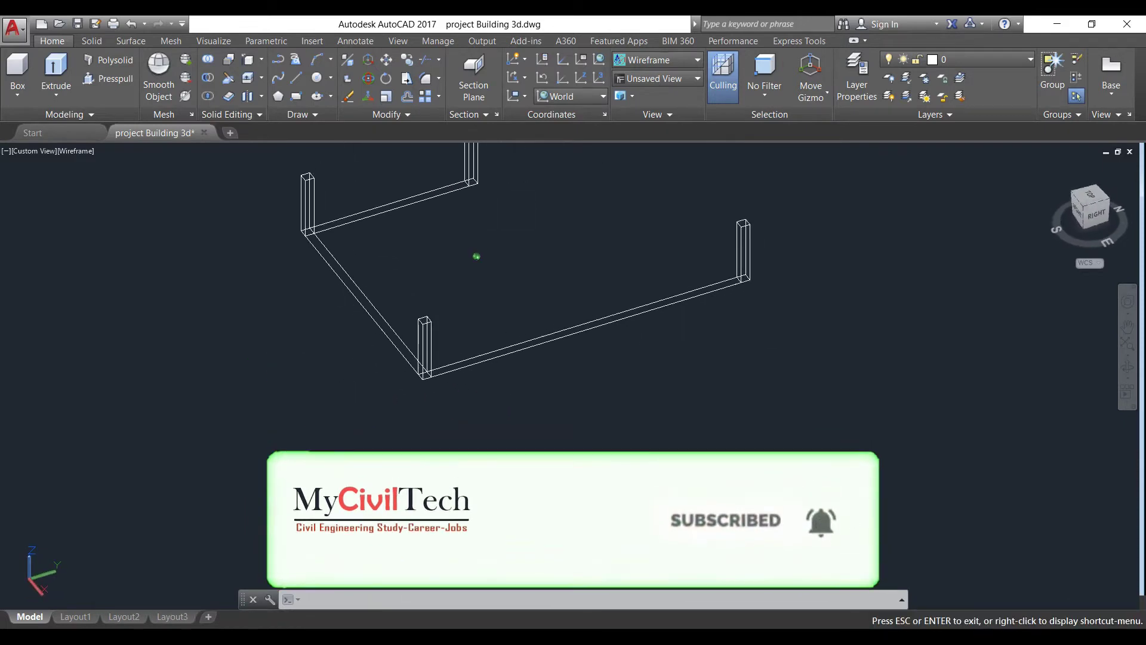
scroll(389, 361, "up", 5)
middle_click_drag(565, 397, 406, 480)
scroll(406, 478, "down", 2)
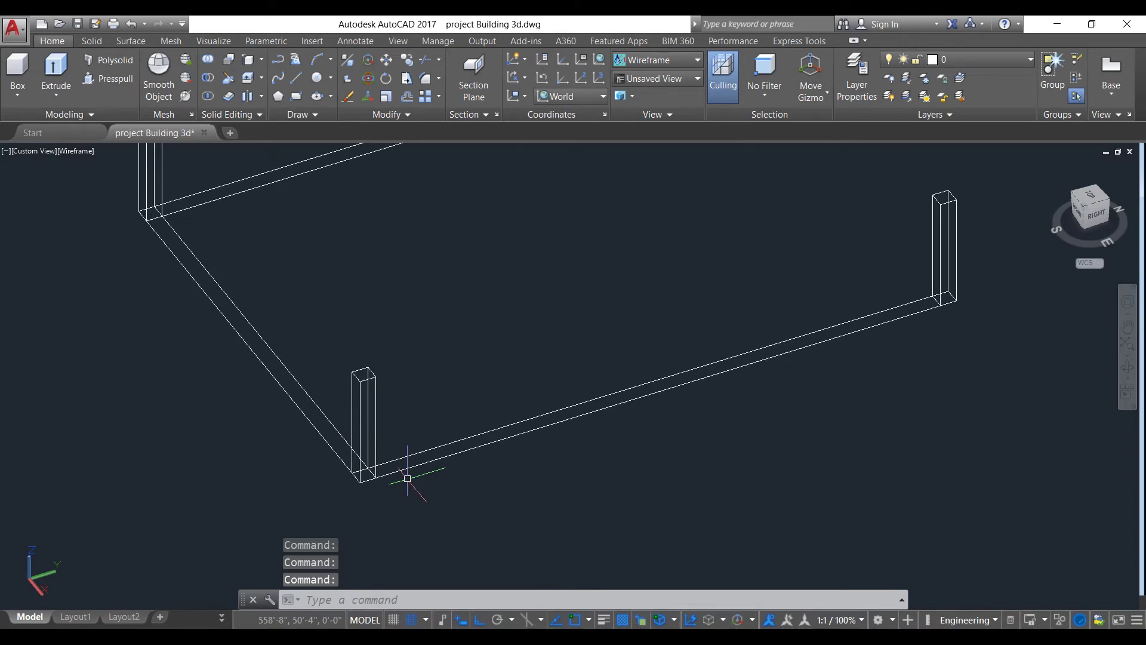
- Set a UCS with its origin at the front corner post's base, X along the long side and Y up the post
type("cs")
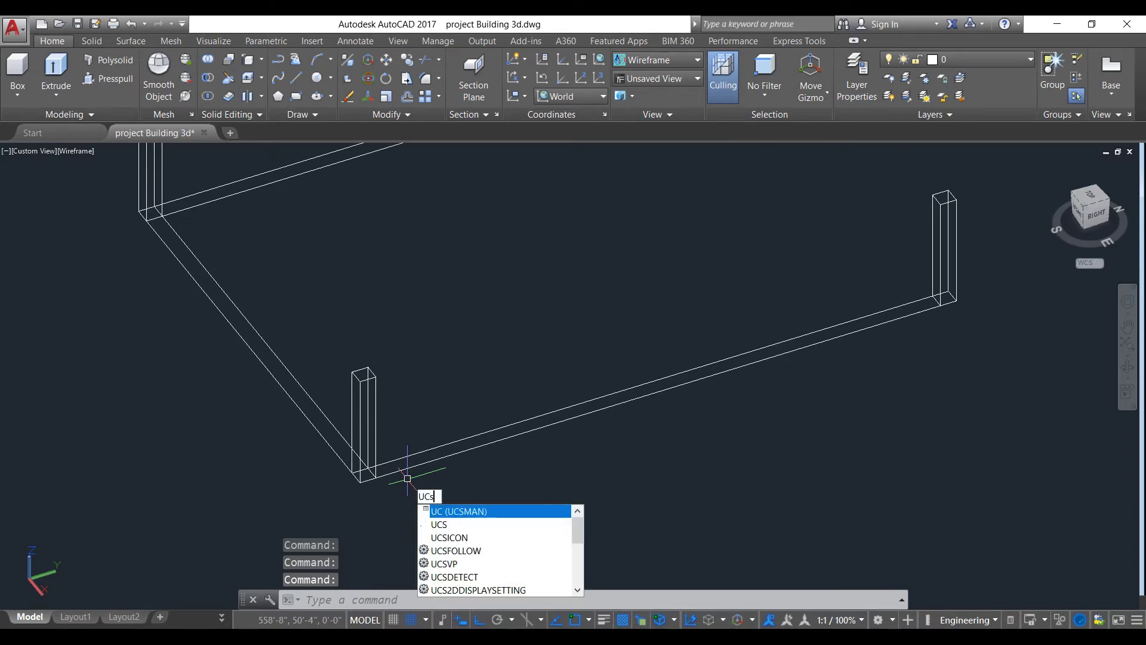
key("Return")
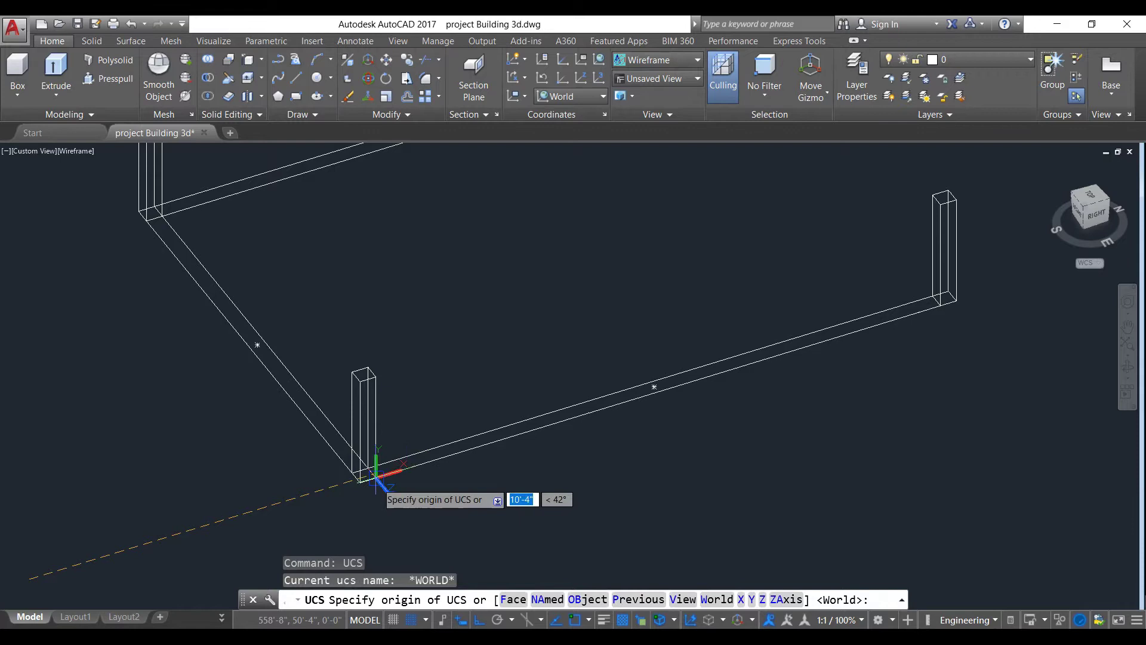
left_click(376, 478)
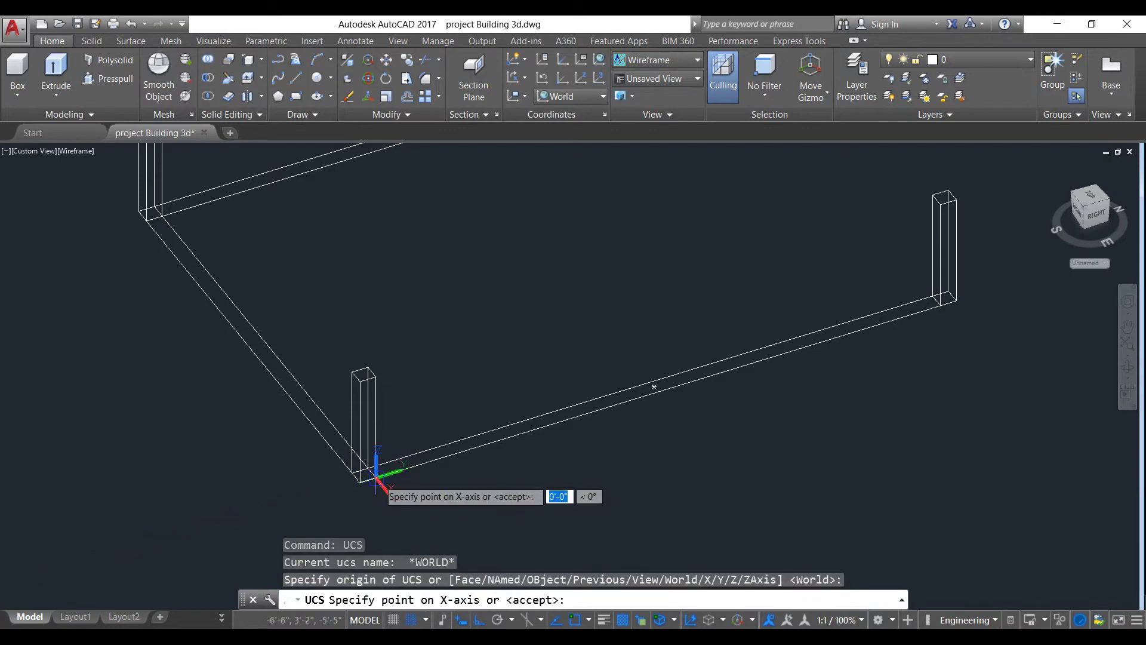
left_click(941, 305)
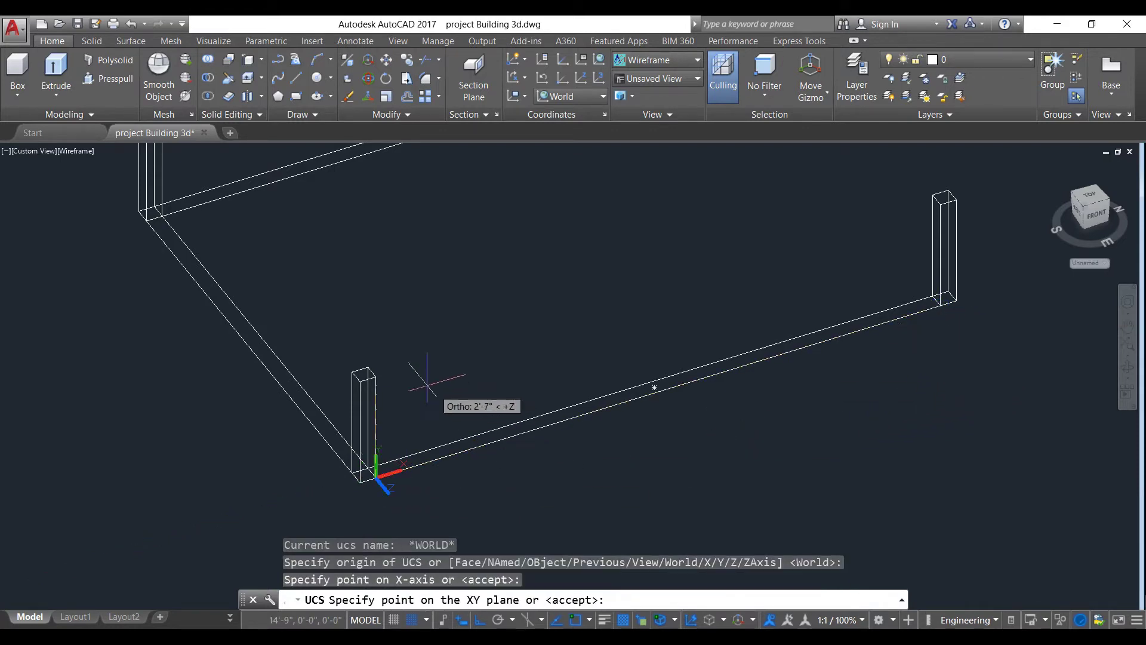
left_click(376, 377)
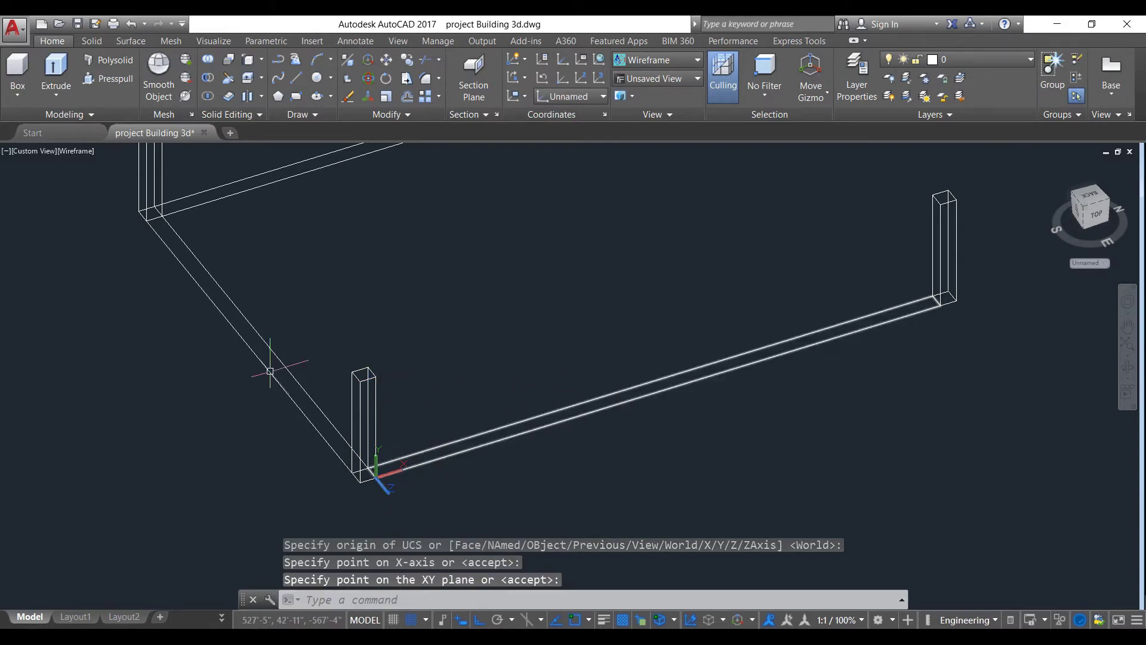
- Extrude the three base rectangles between the posts to a height of 3' to form the low walls
left_click(57, 71)
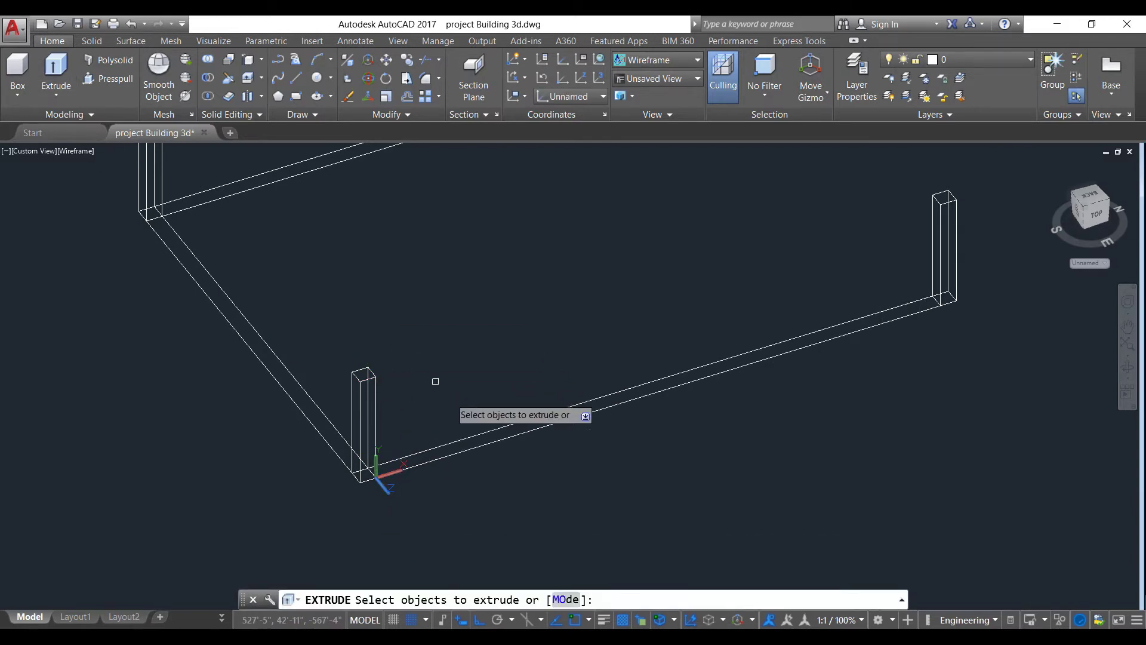
left_click(489, 432)
left_click(271, 371)
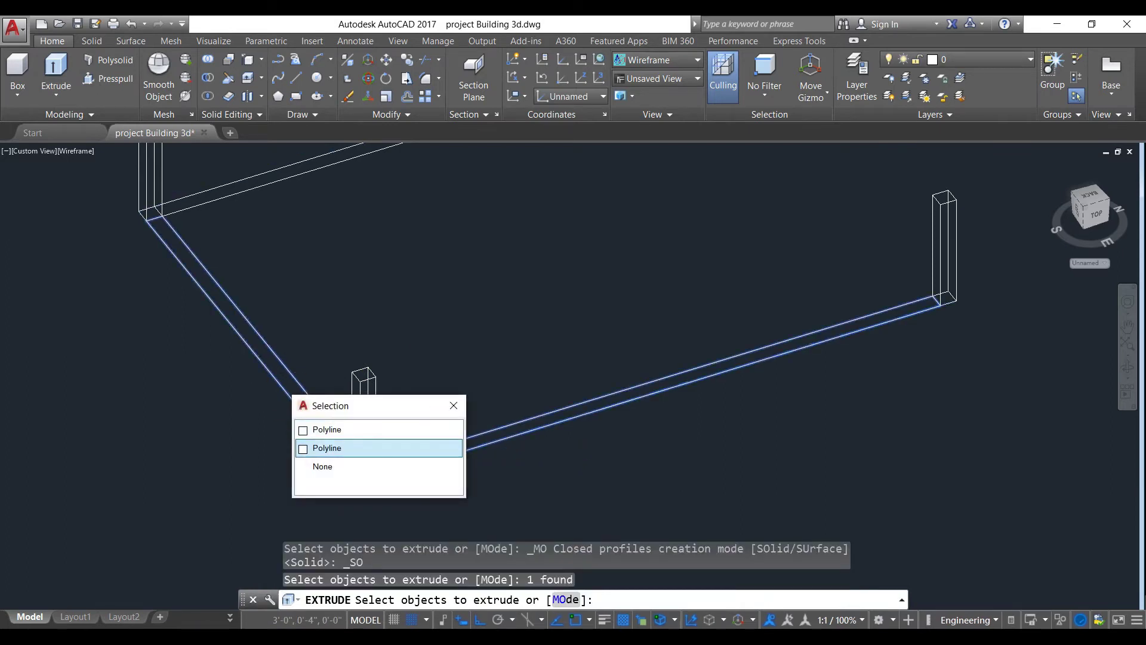
left_click(327, 447)
left_click(240, 189)
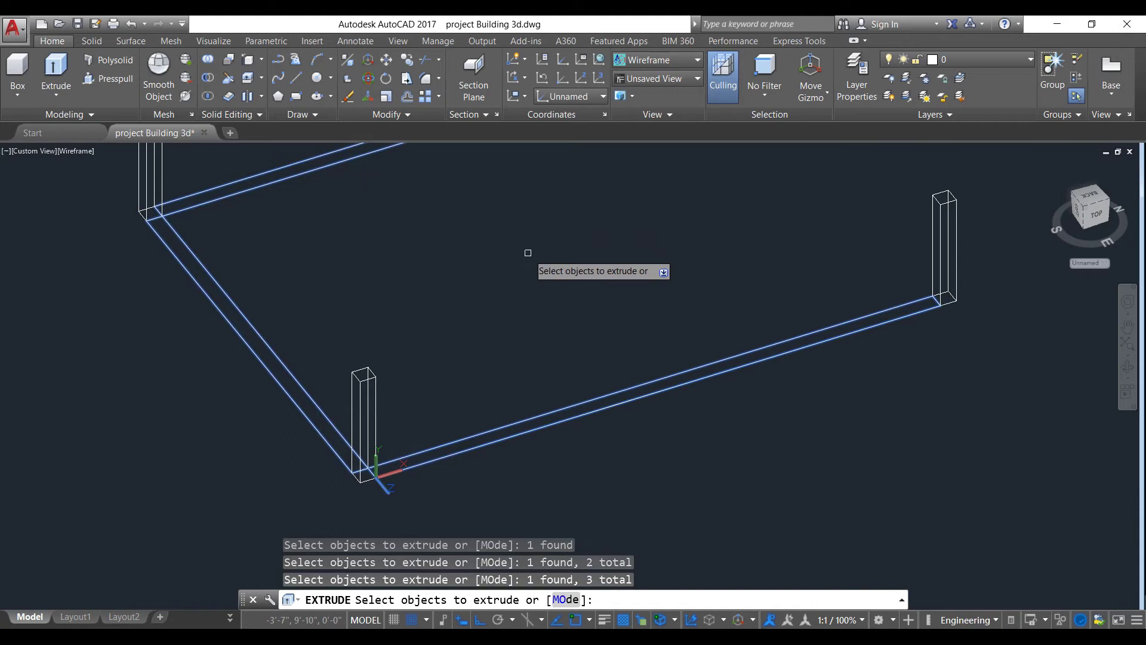
key("Return")
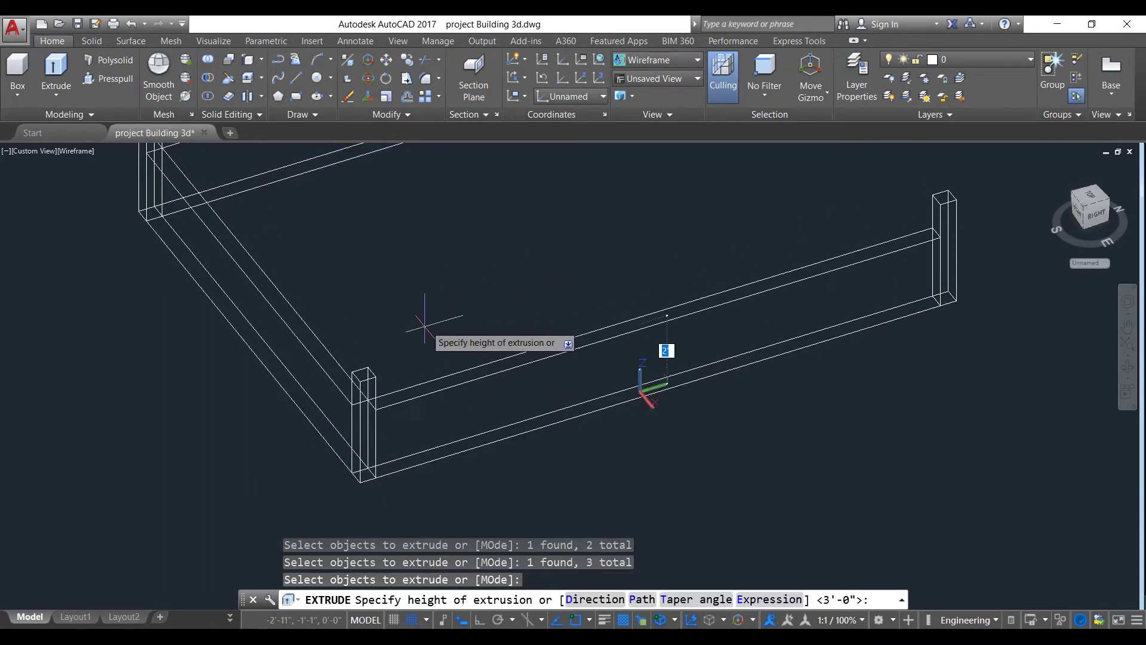
key("Return")
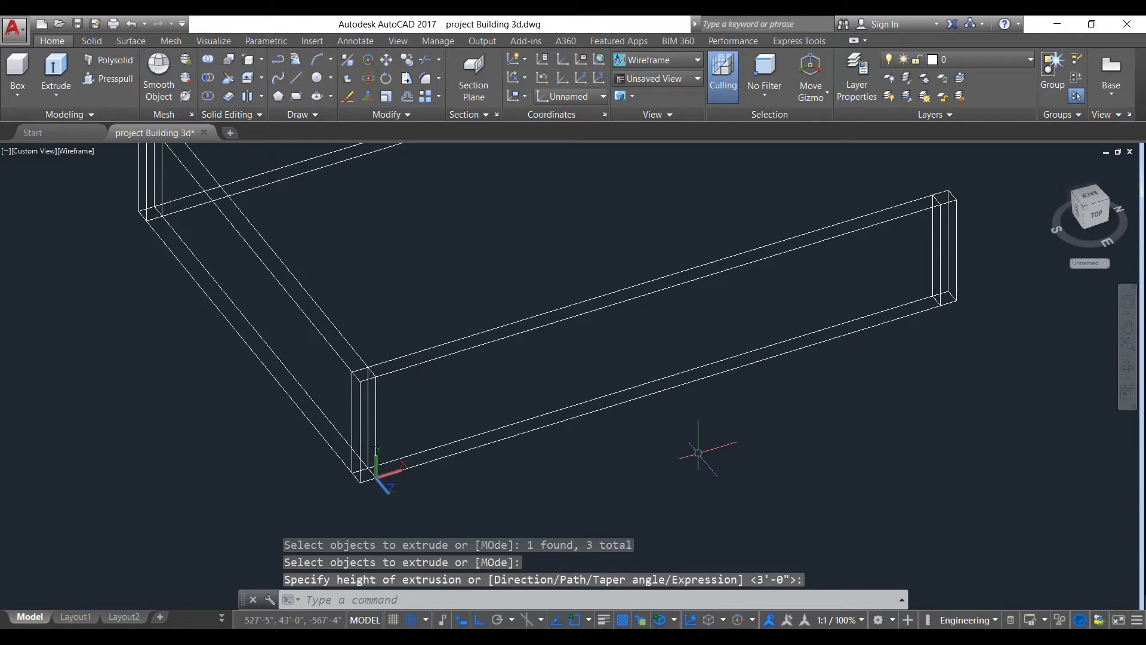
scroll(419, 425, "up", 2)
middle_click_drag(421, 425, 427, 374)
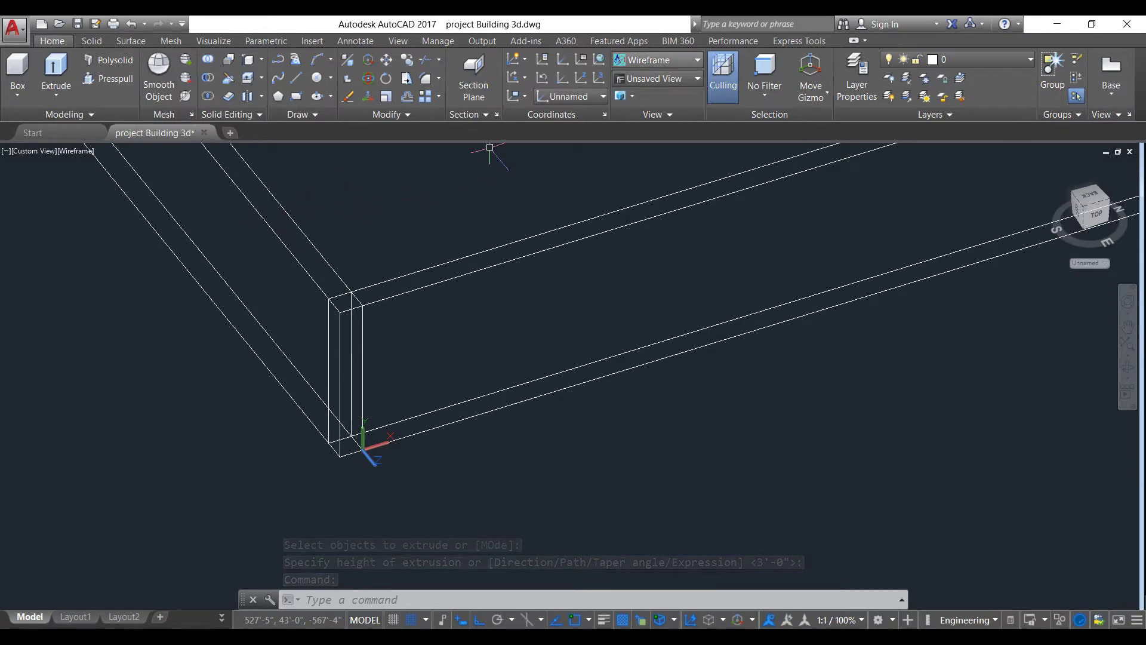
left_click(657, 60)
left_click(711, 96)
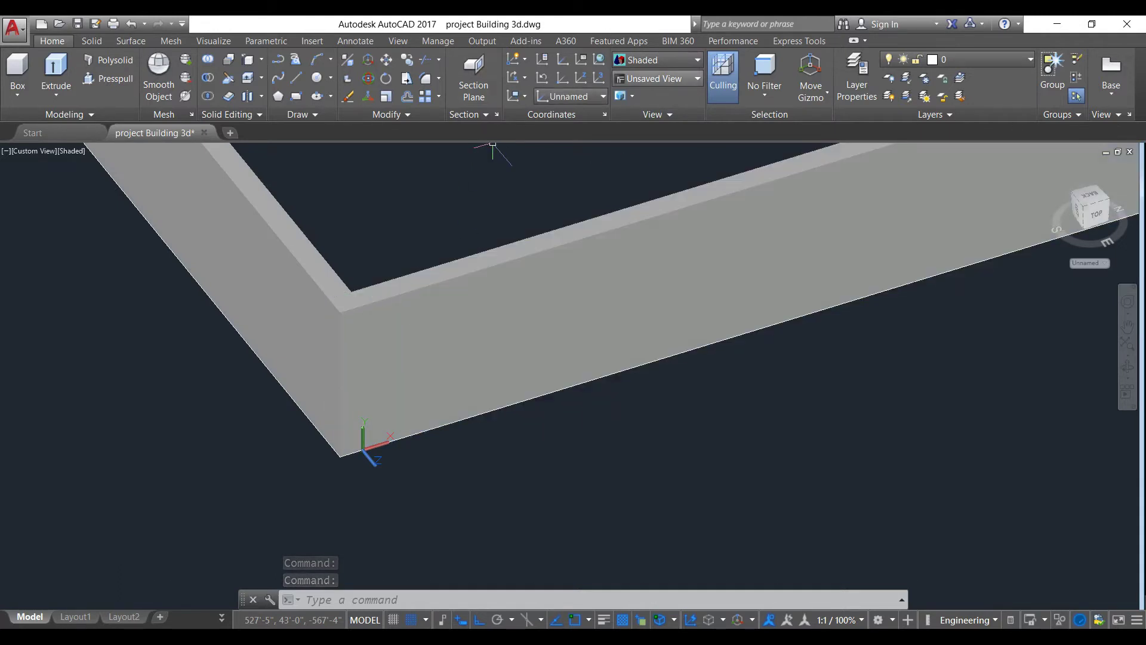
left_click(657, 60)
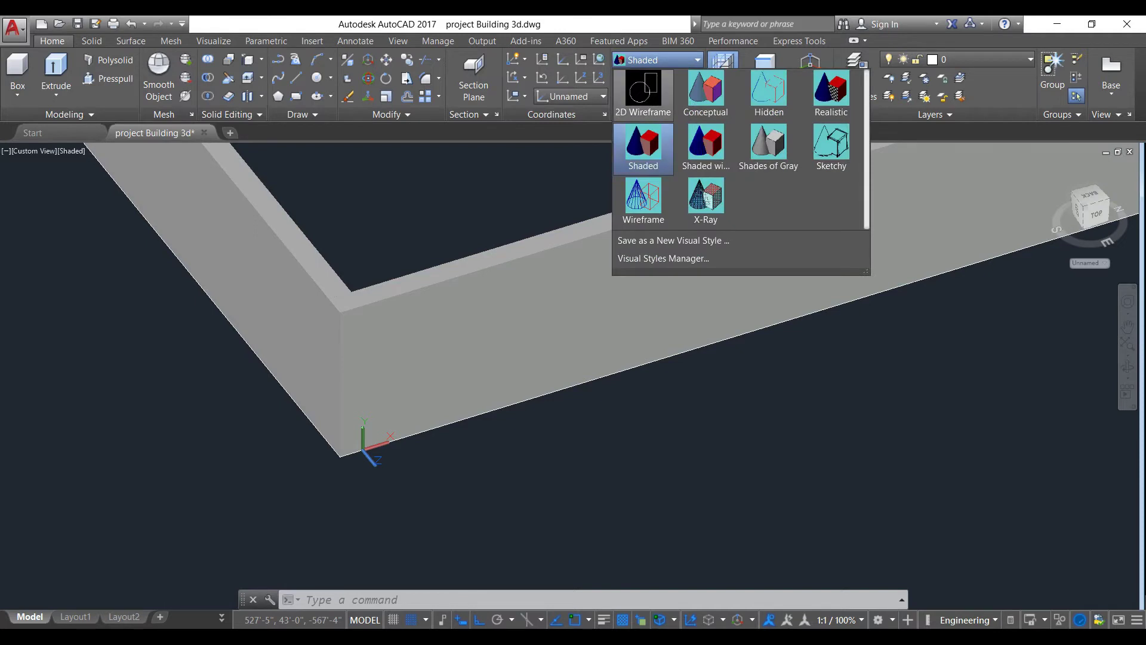
left_click(642, 200)
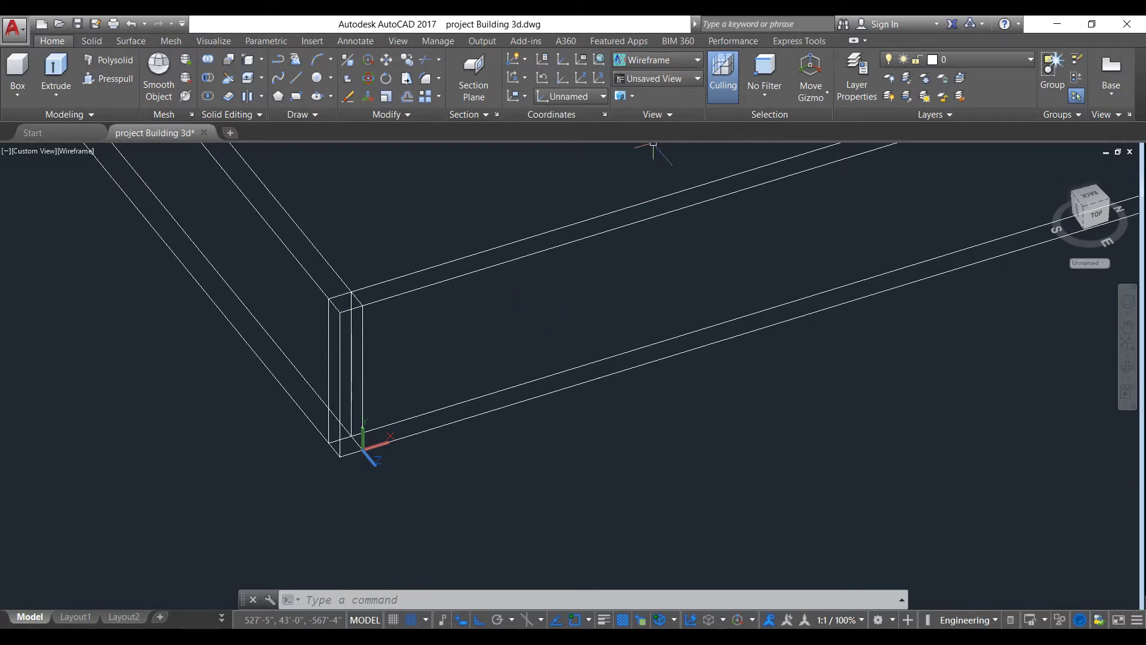
- Switch to the Shaded visual style and extract the edges of the long wall along the UCS X axis
left_click(656, 60)
left_click(640, 167)
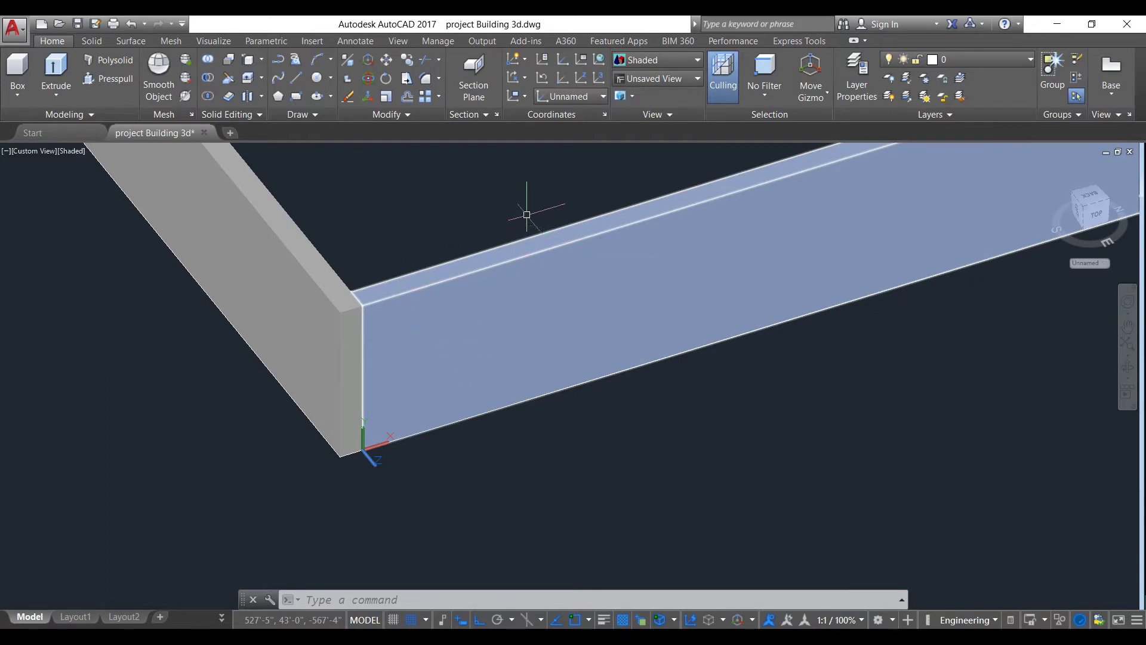
scroll(527, 215, "down", 2)
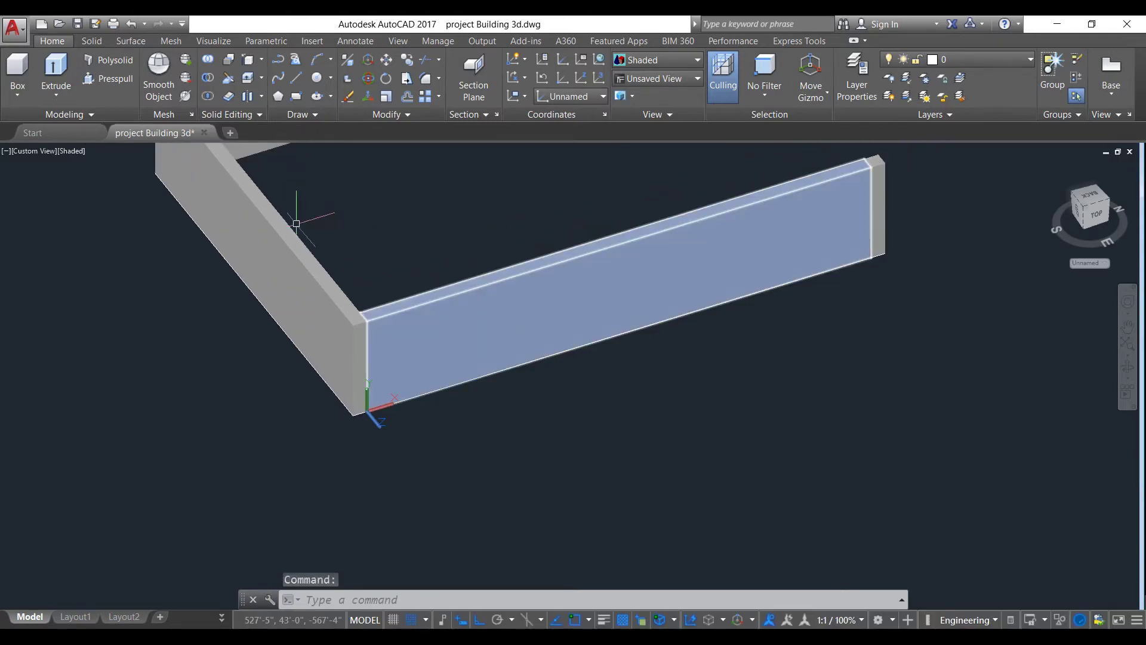
left_click(261, 59)
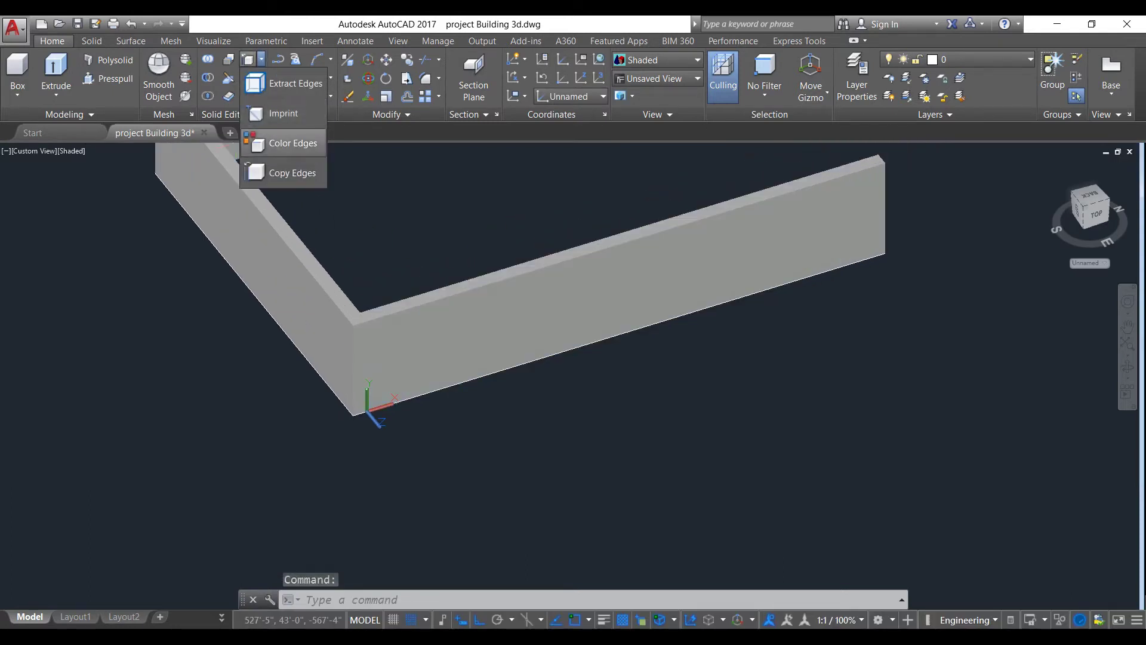
left_click(281, 82)
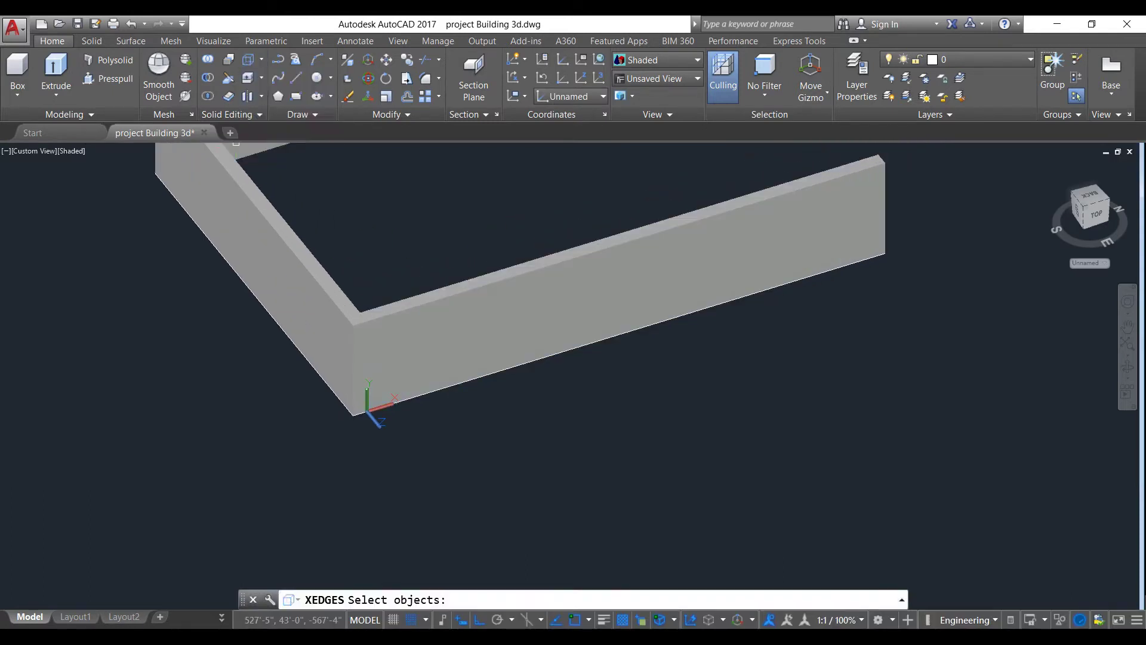
left_click(504, 302)
key("Return")
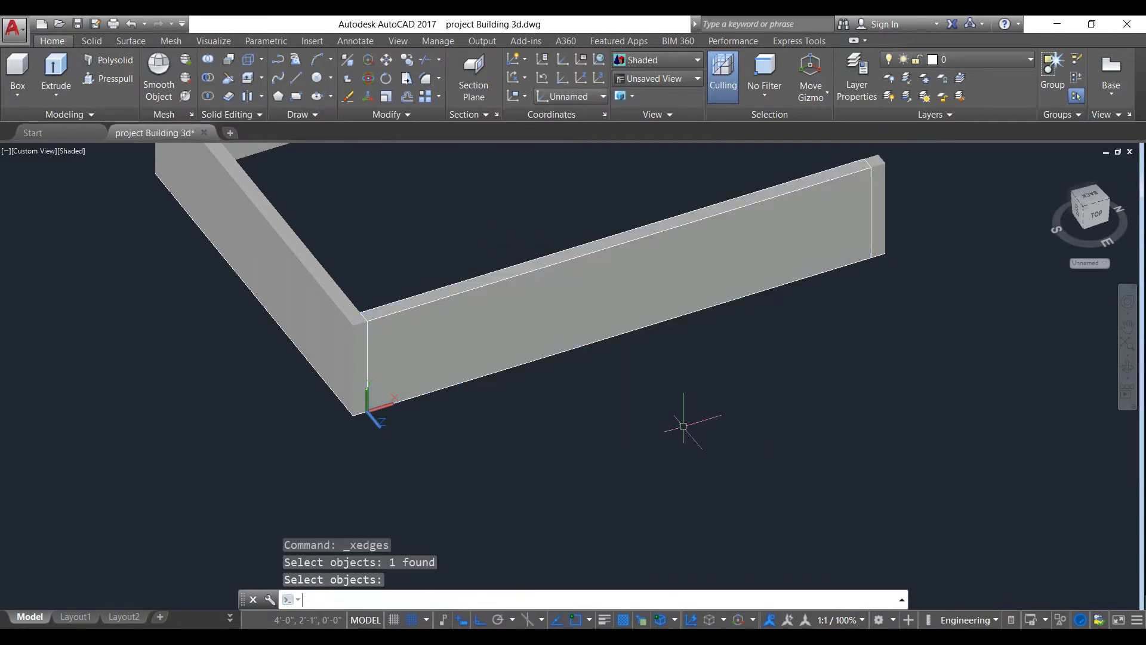
- Offset the wall's vertical edge line at the front corner post inward twice, 1' each time
scroll(392, 340, "up", 5)
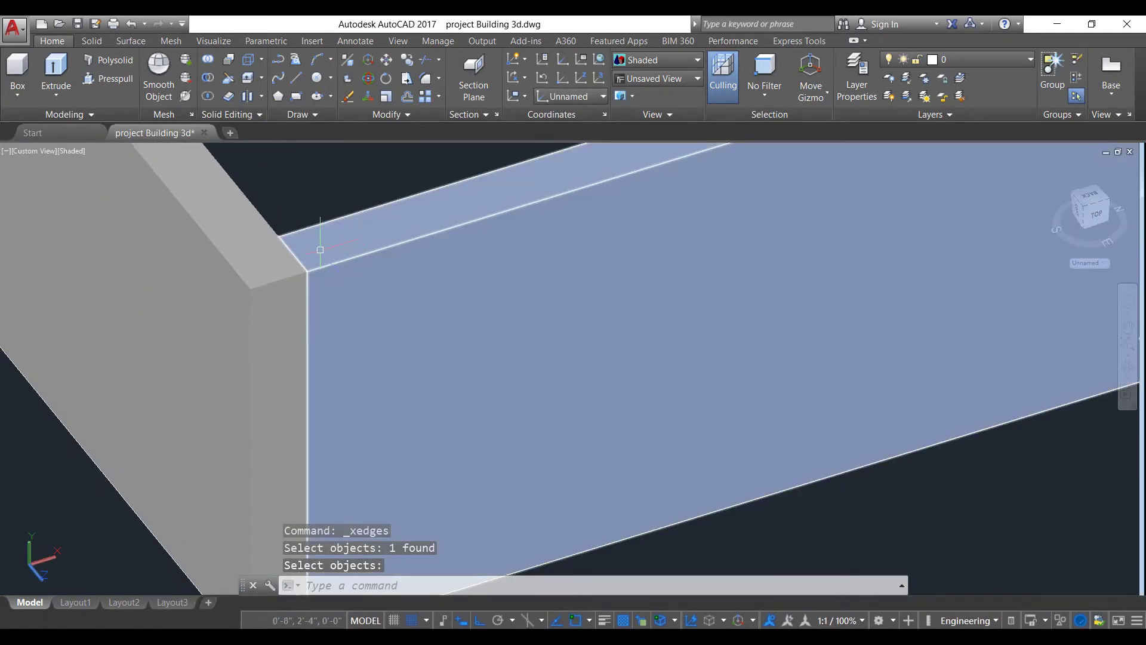
scroll(571, 209, "down", 3)
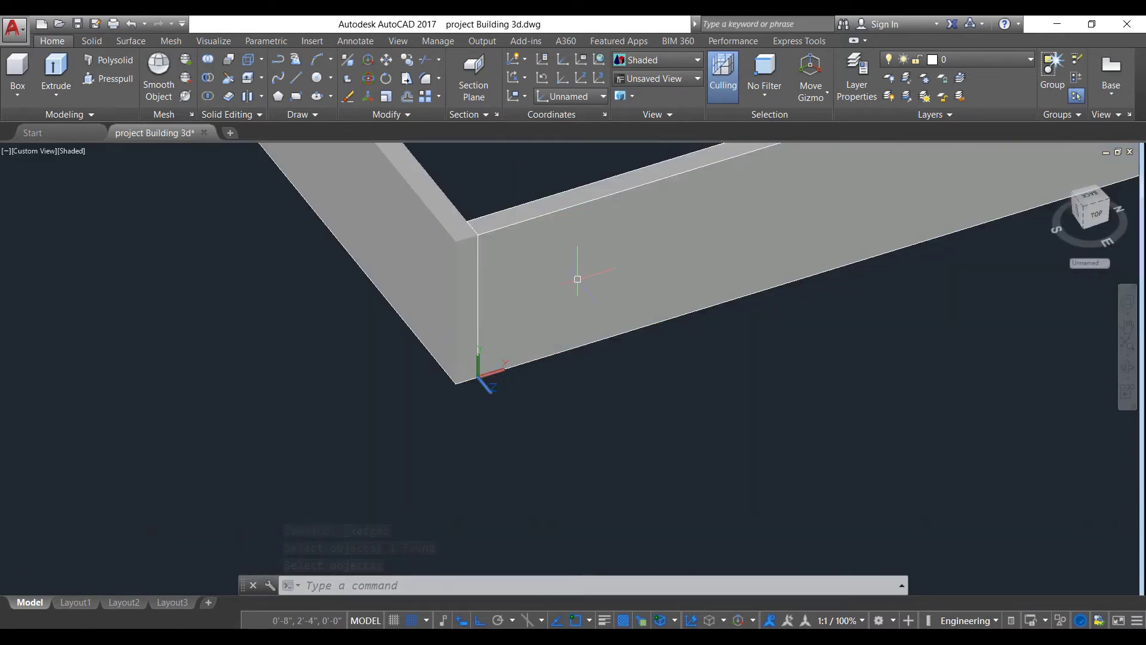
scroll(487, 308, "up", 2)
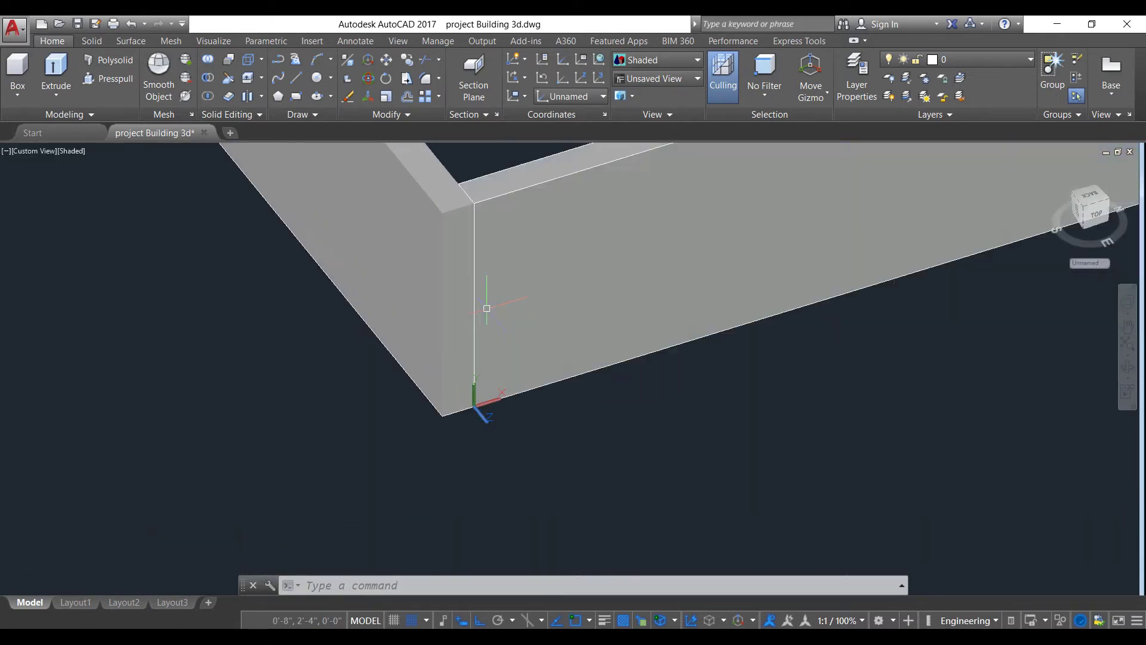
middle_click_drag(558, 312, 459, 360)
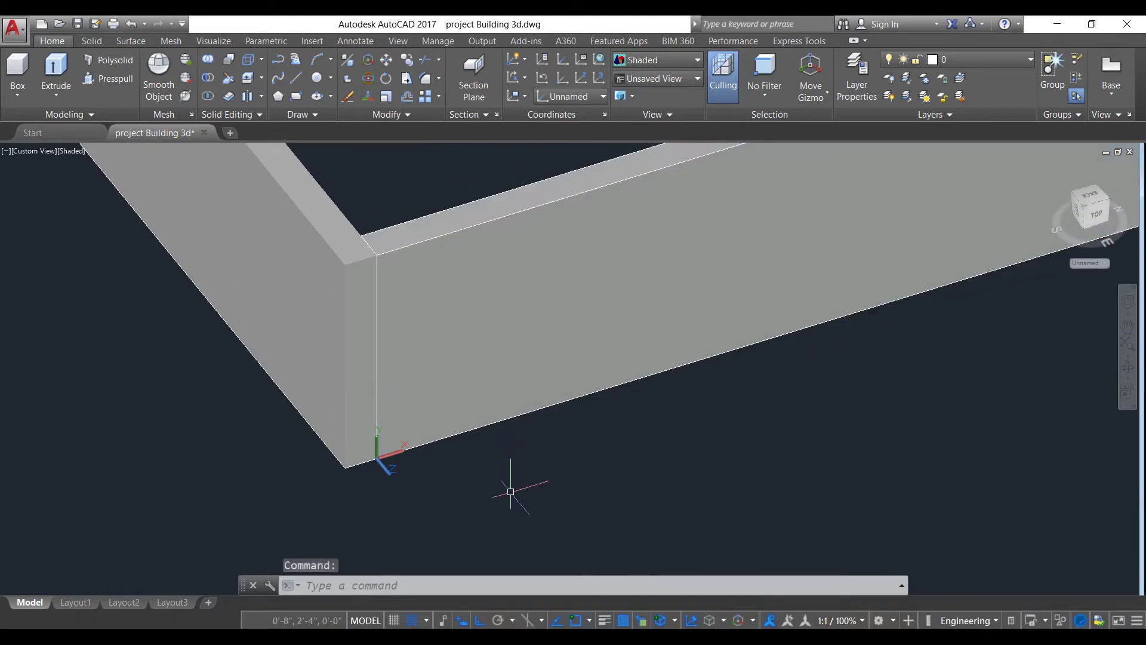
key("Return")
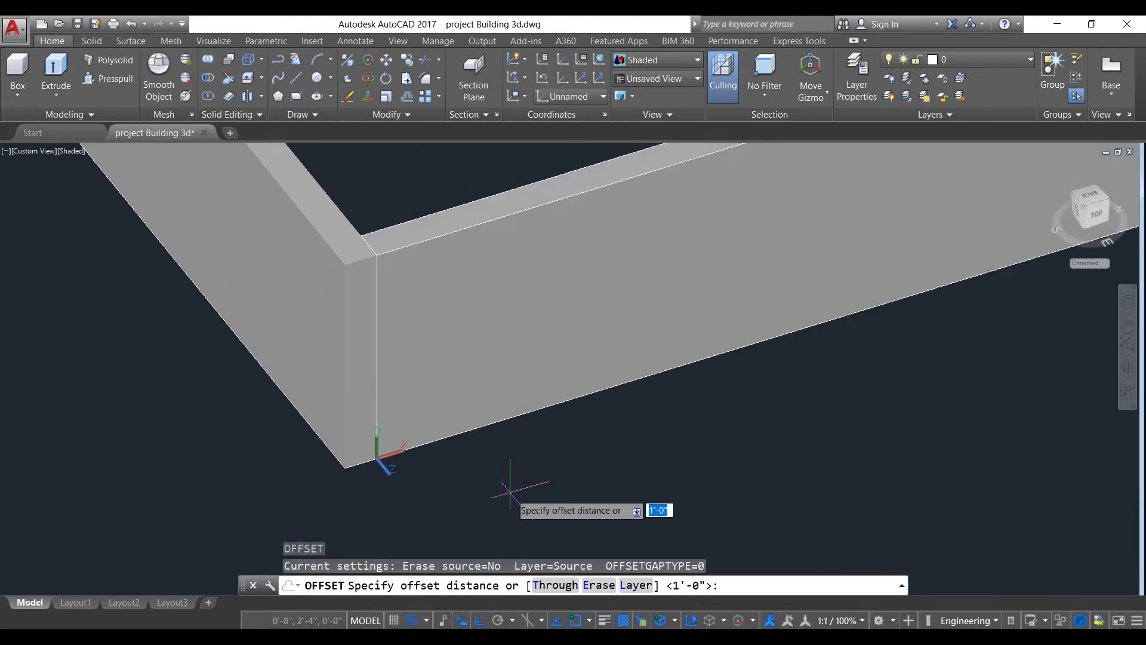
key("Return")
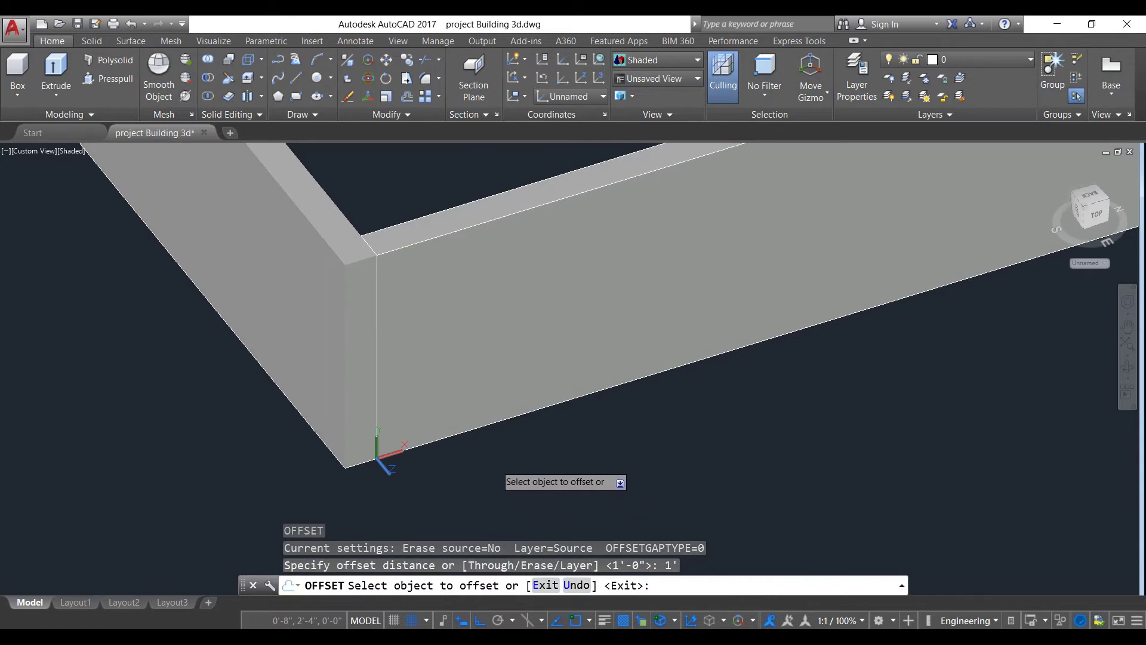
left_click(377, 346)
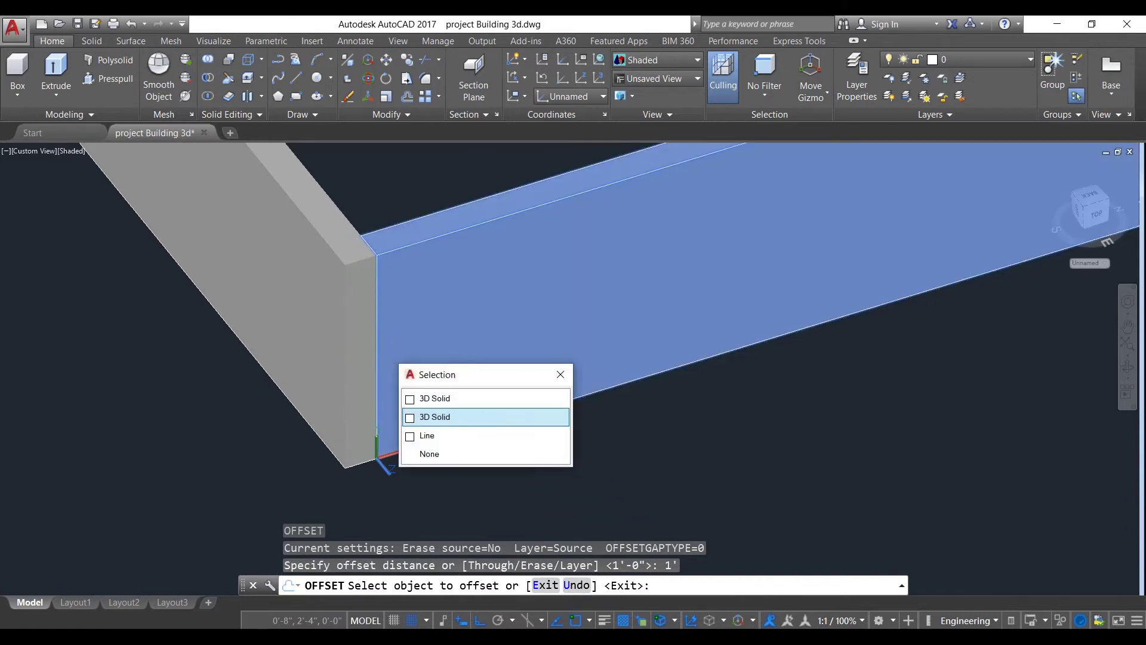
left_click(430, 435)
left_click(471, 341)
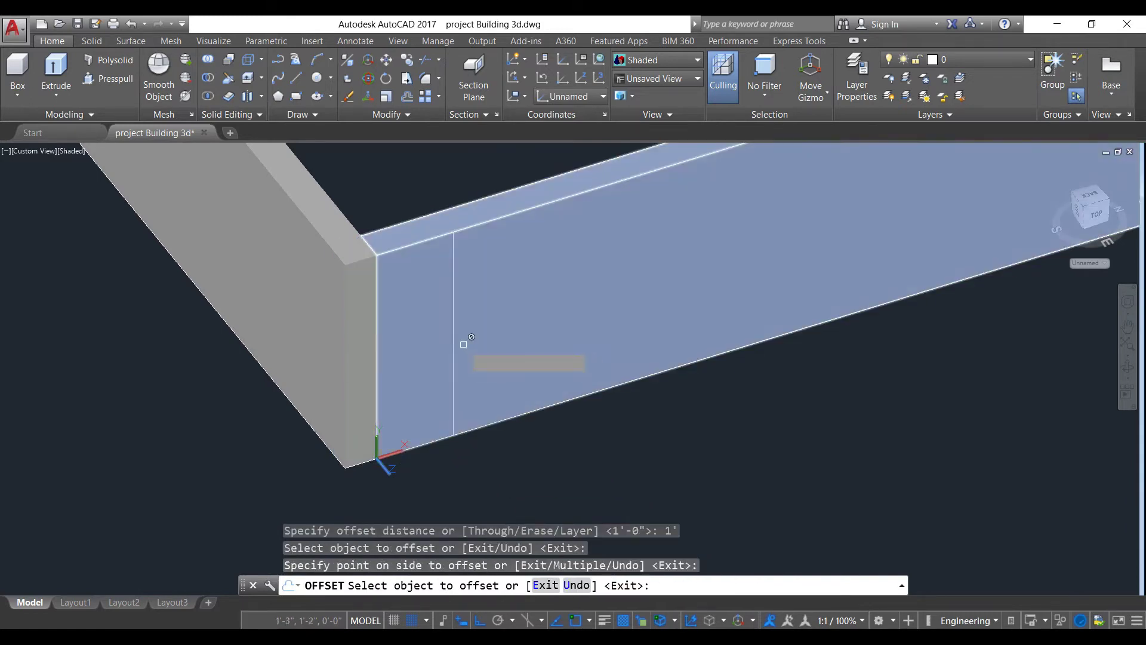
left_click(455, 341)
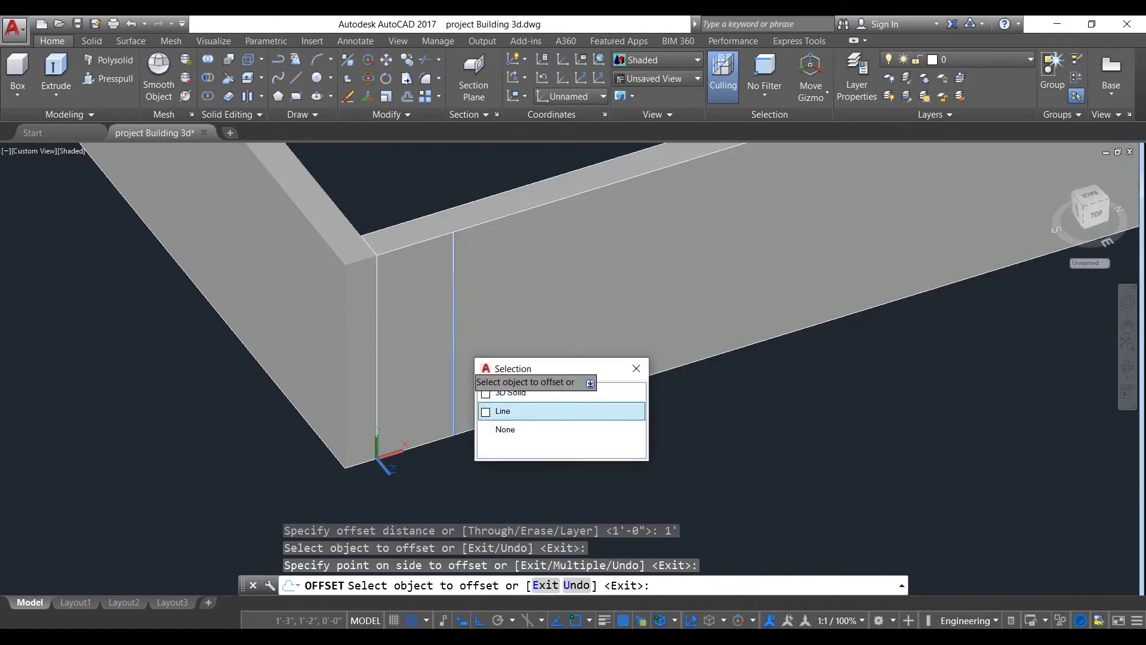
left_click(503, 411)
left_click(632, 349)
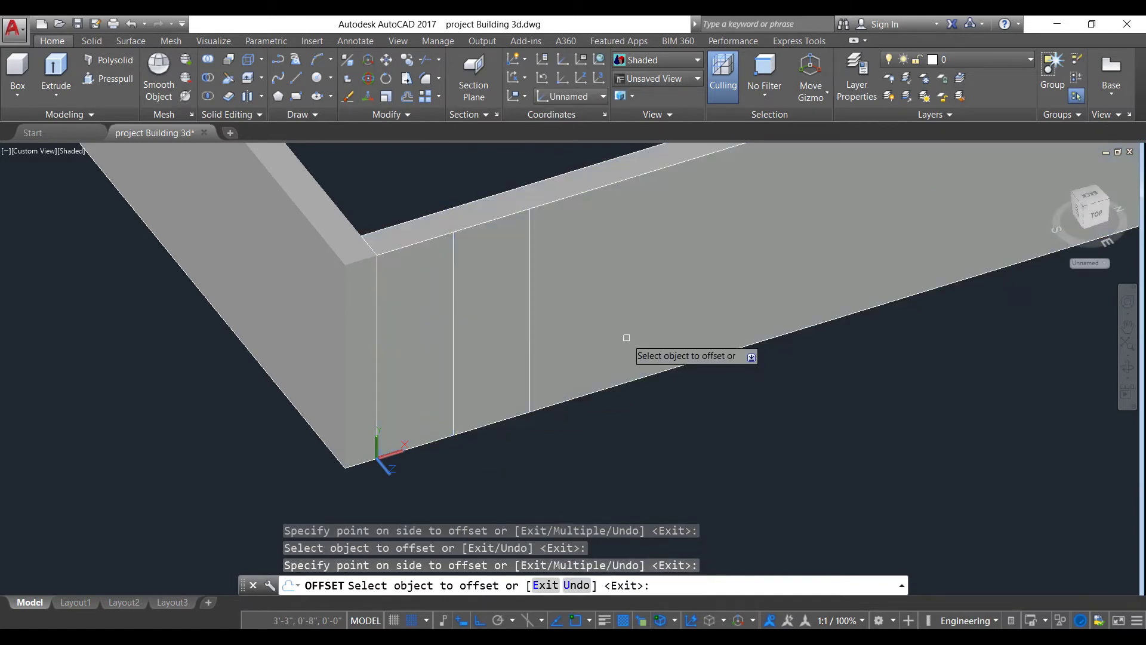
- Offset the wall face's upper edge line downward twice at 1' spacing
scroll(660, 266, "down", 3)
middle_click_drag(661, 266, 405, 349)
scroll(550, 323, "up", 5)
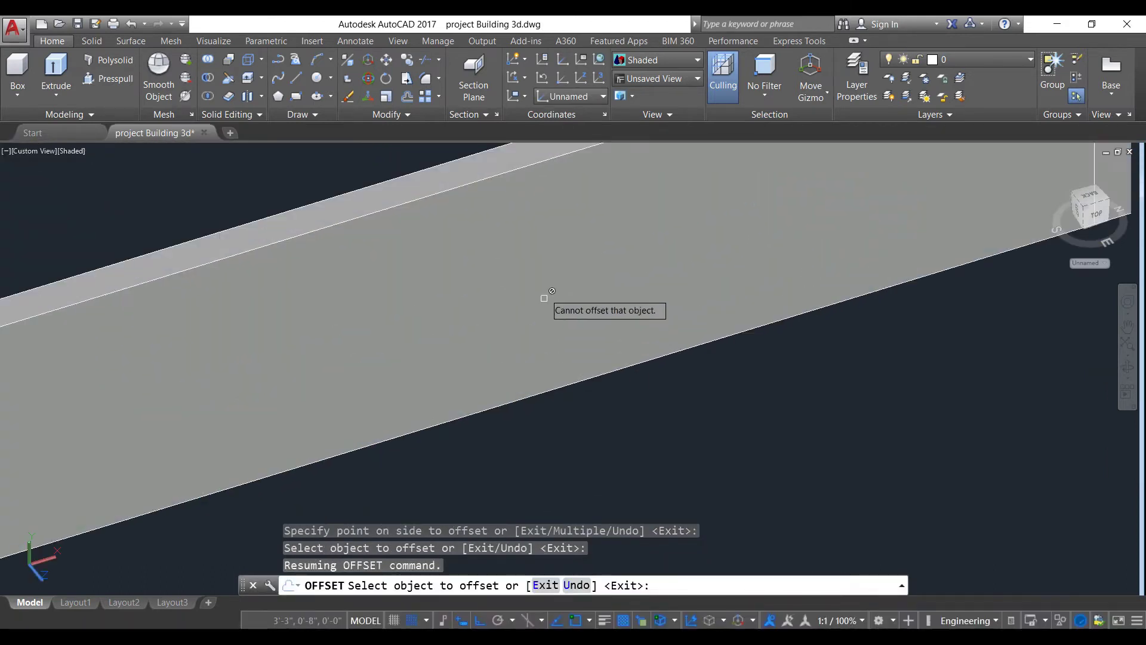
left_click(490, 177)
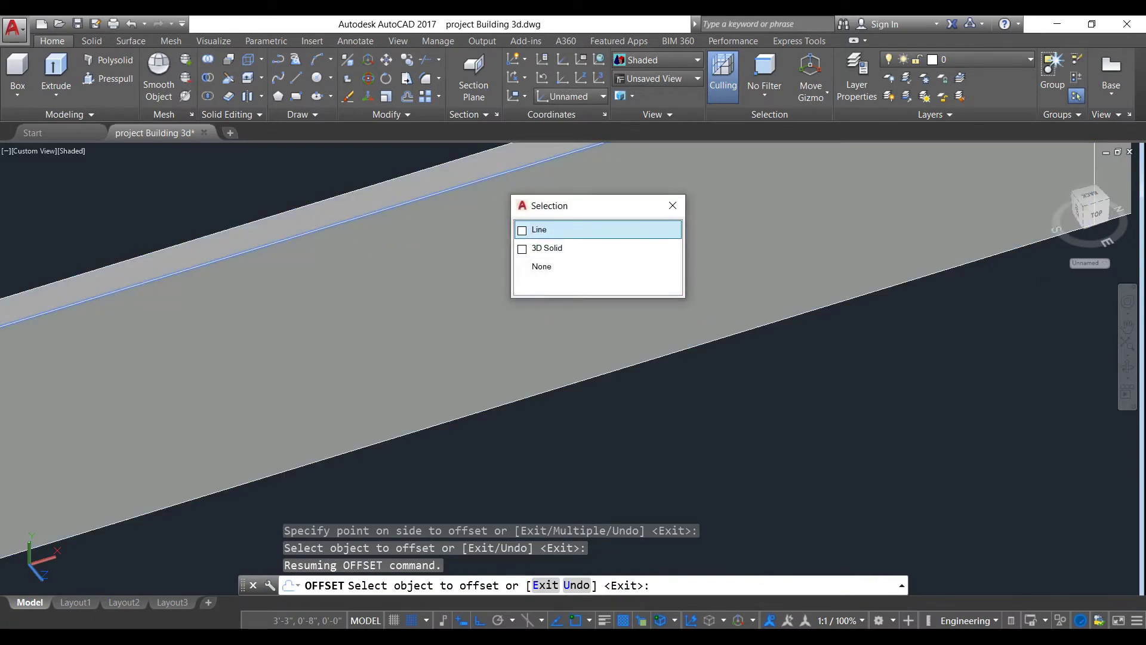
left_click(540, 229)
left_click(533, 262)
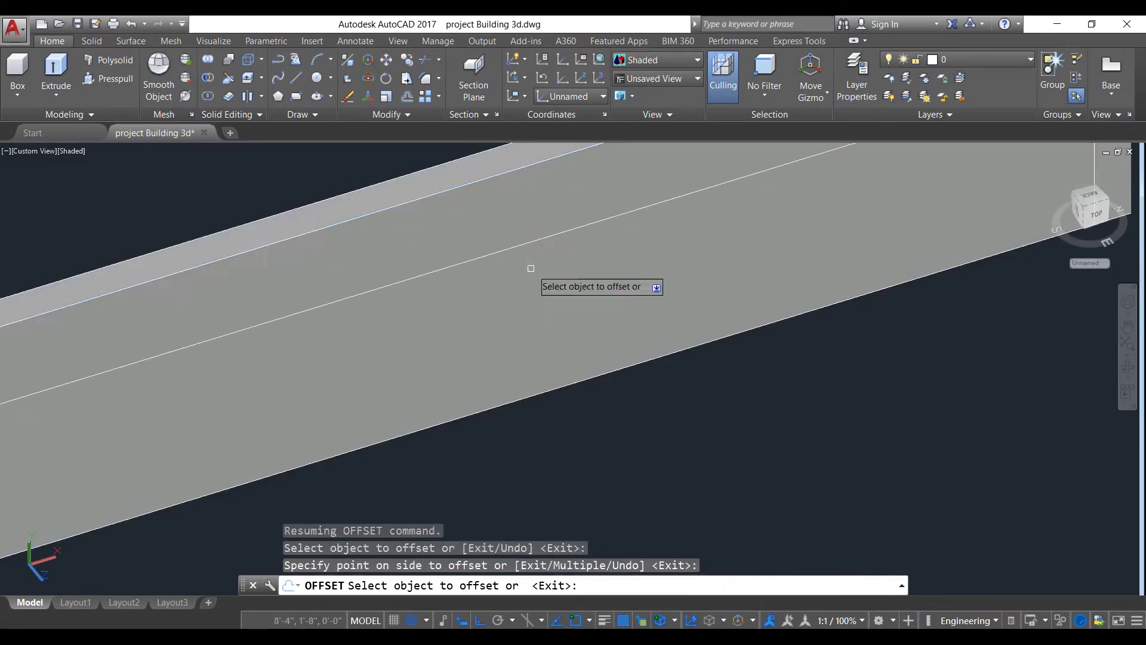
left_click(501, 253)
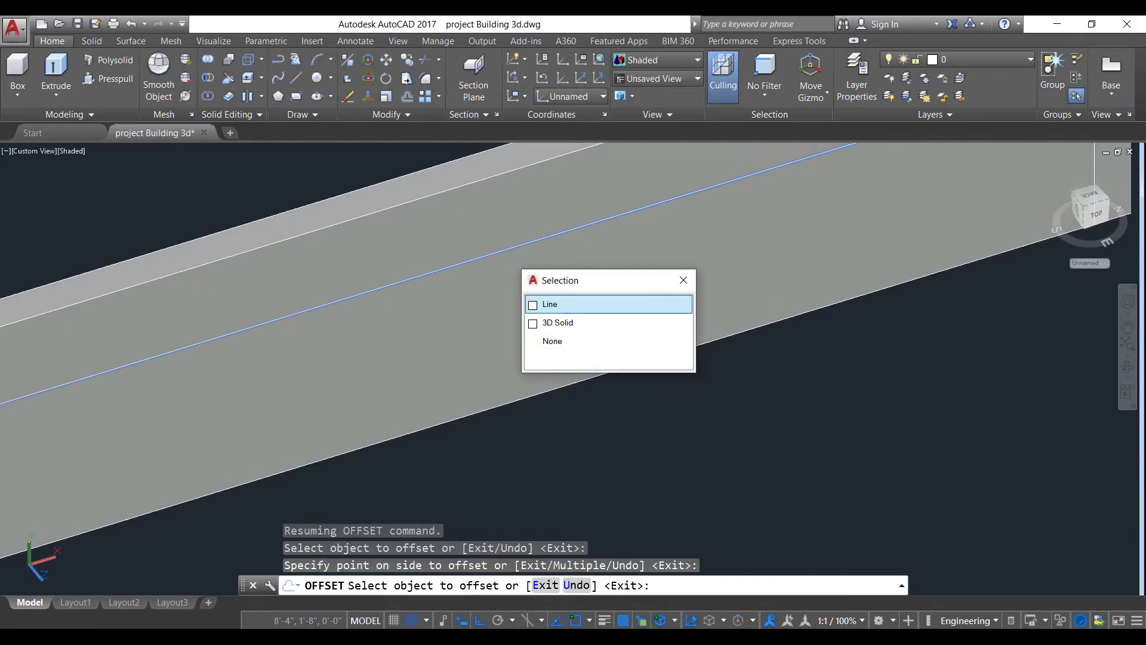
left_click(550, 304)
left_click(540, 326)
- Offset the vertical edge line at the end post inward twice at 1' spacing, and end the Offset command
scroll(541, 325, "down", 5)
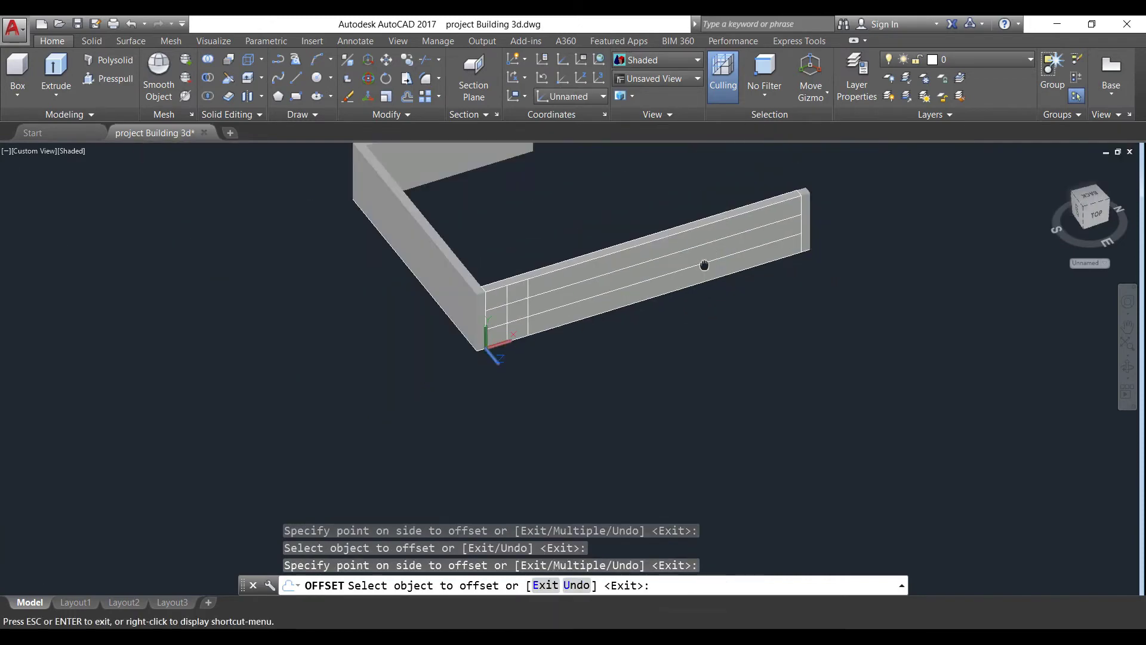
middle_click_drag(781, 252, 590, 311)
scroll(680, 281, "up", 4)
left_click(614, 259)
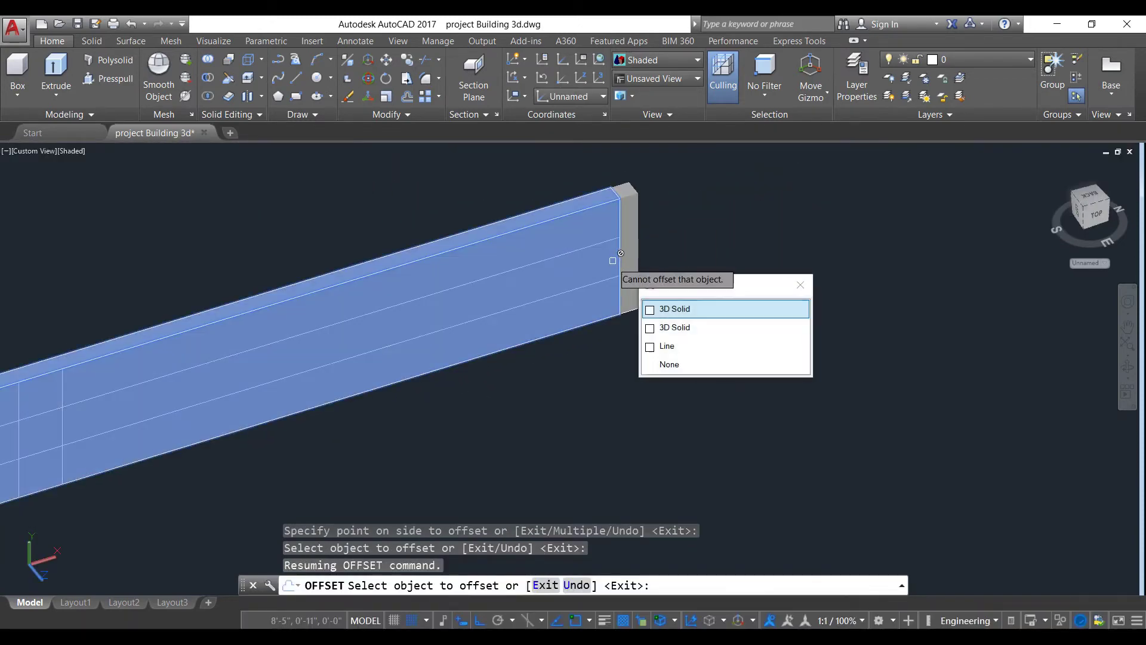
left_click(667, 346)
left_click(544, 308)
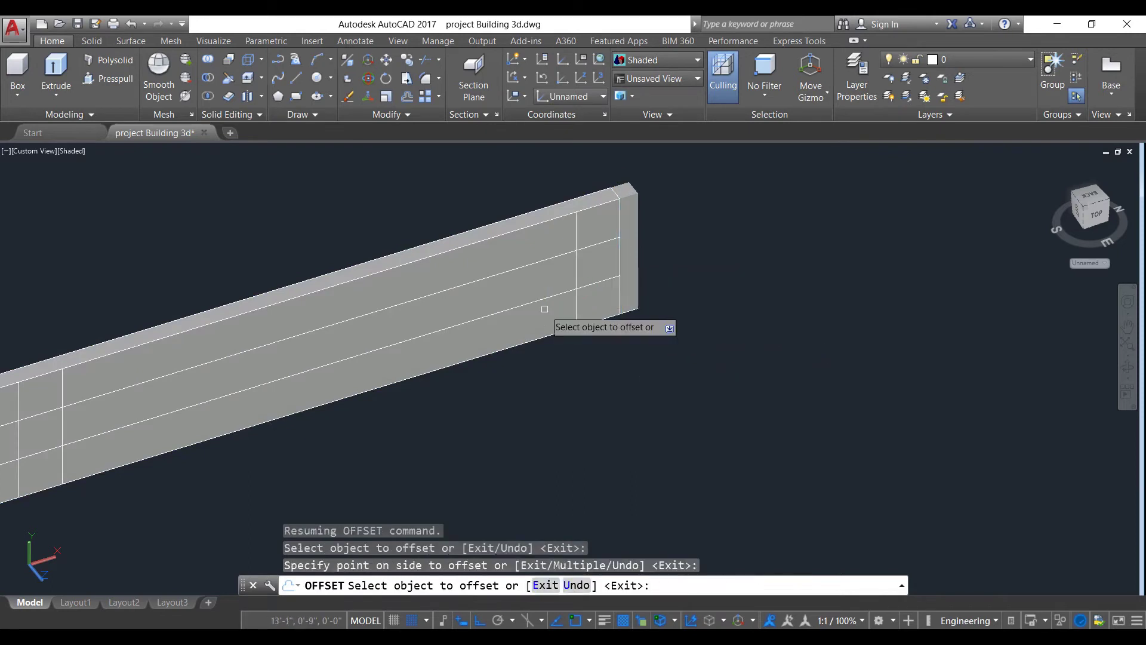
left_click(575, 273)
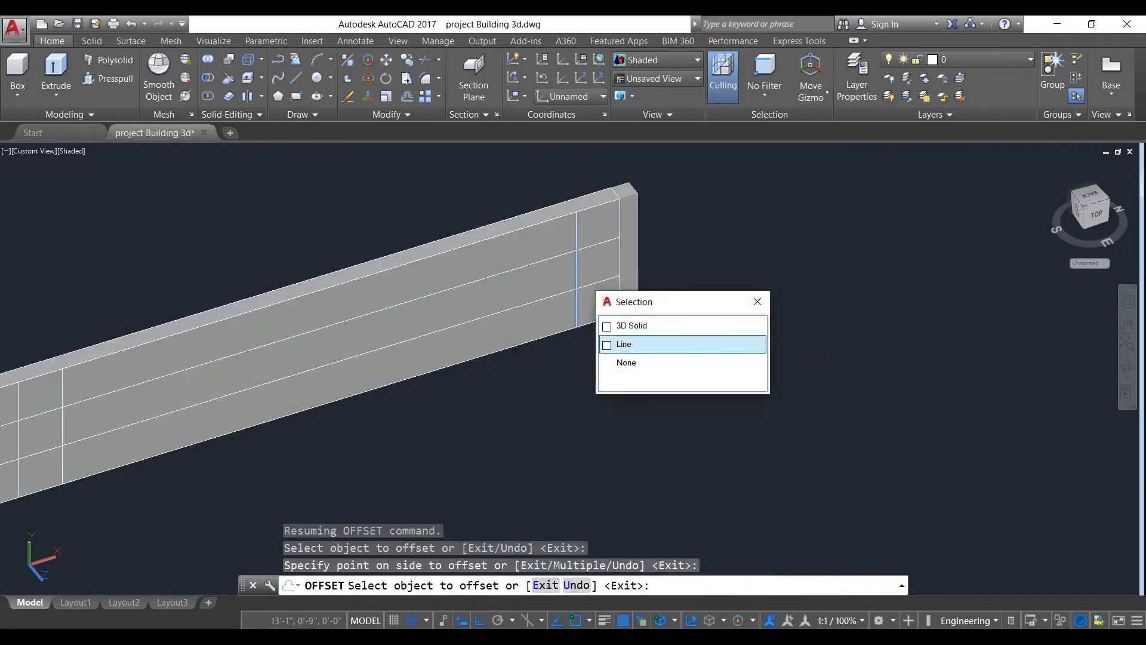
left_click(624, 344)
left_click(513, 302)
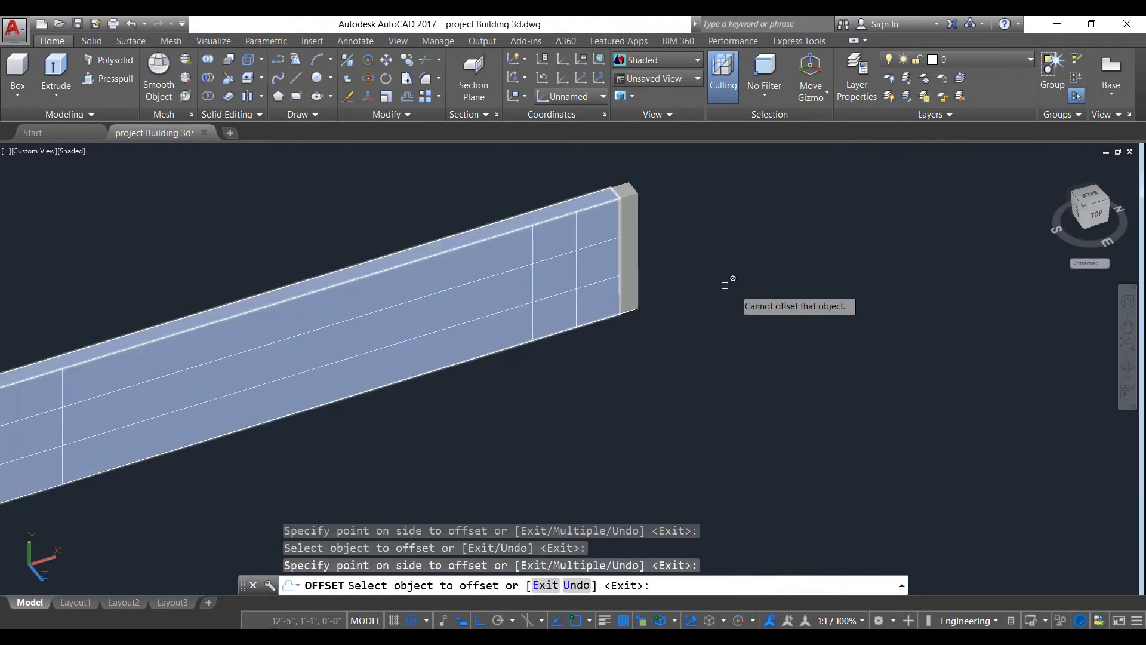
scroll(740, 285, "down", 2)
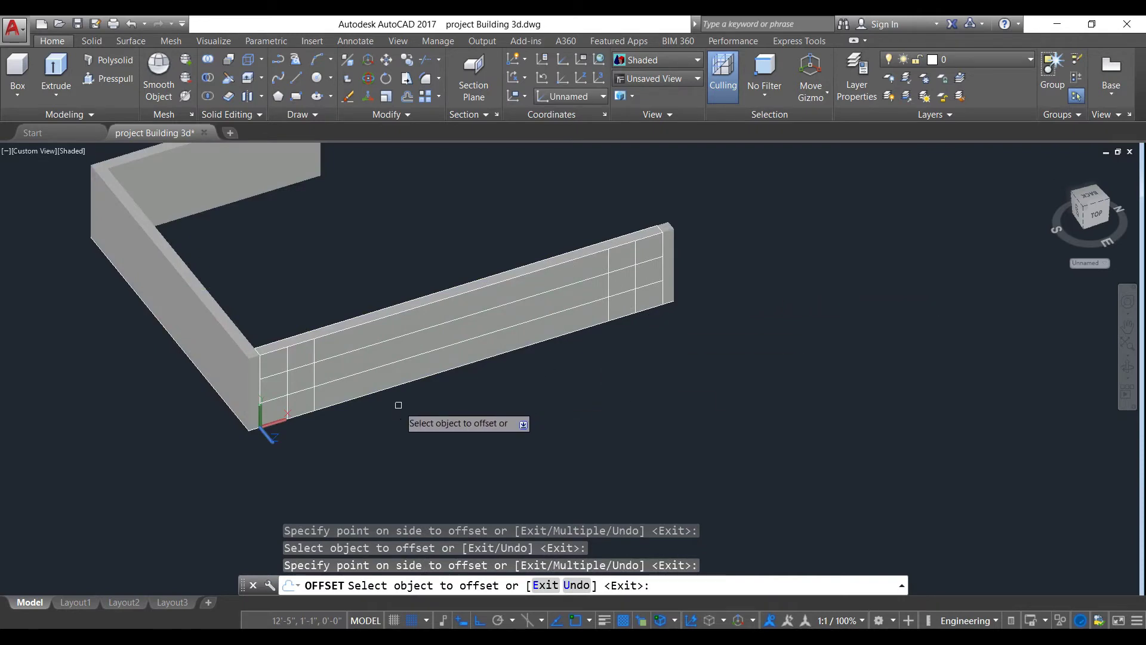
key("Escape")
scroll(395, 358, "up", 3)
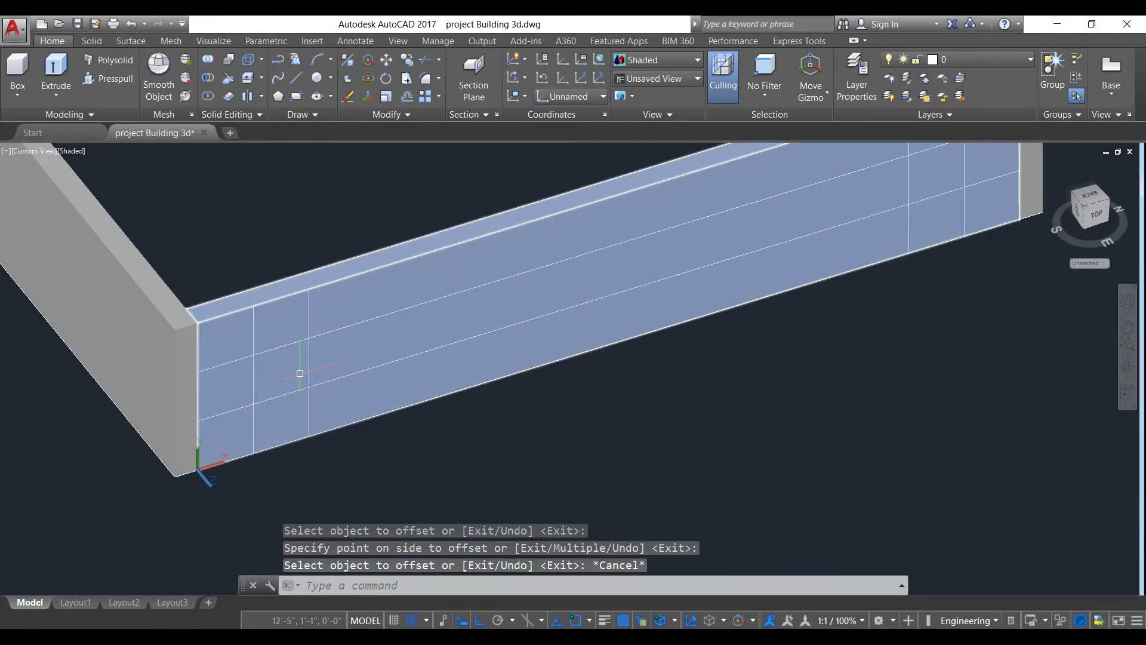
- Draw a rectangle over the upper grid row of the wall face, spanning between the outer 1' vertical guides at both ends
left_click(296, 96)
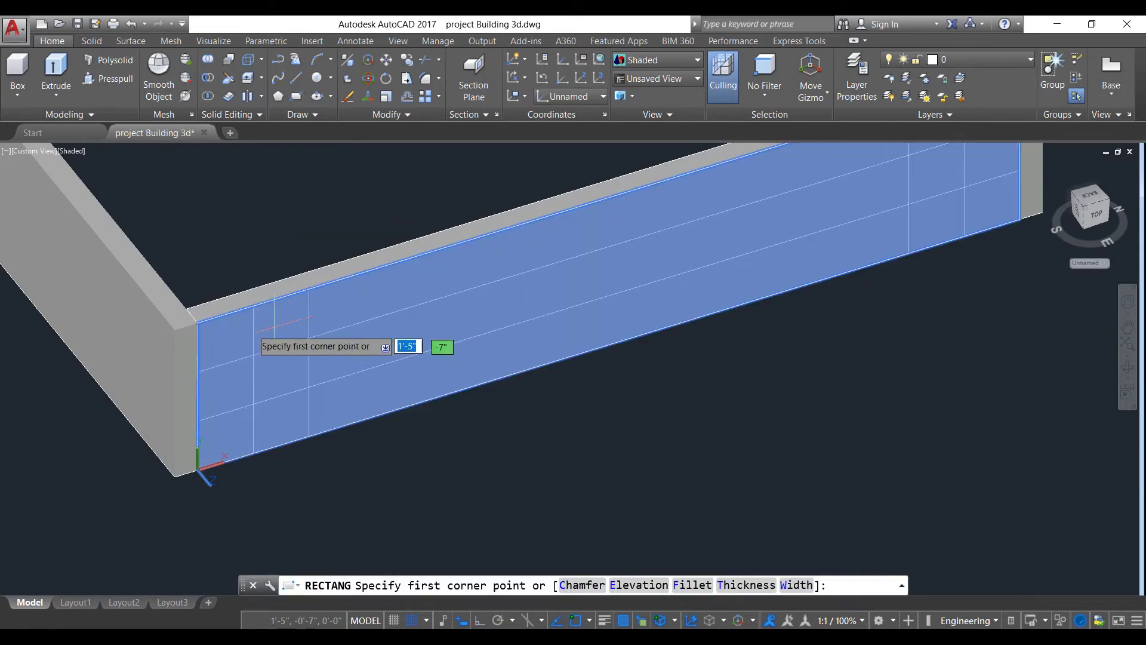
scroll(358, 334, "down", 3)
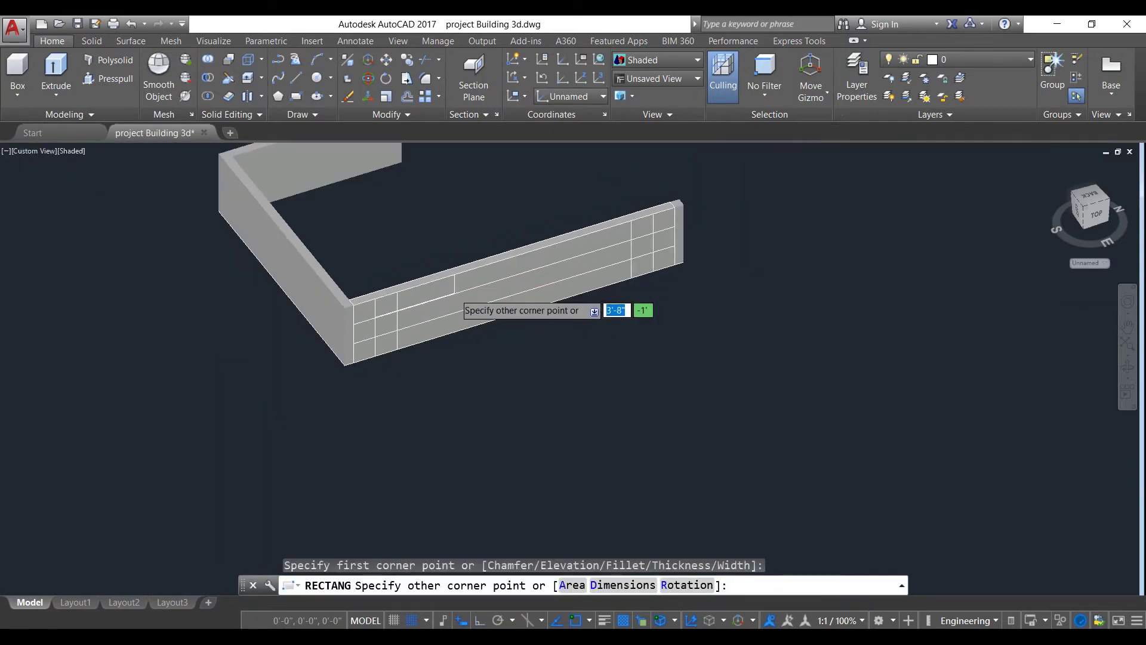
scroll(576, 316, "up", 6)
left_click(578, 234)
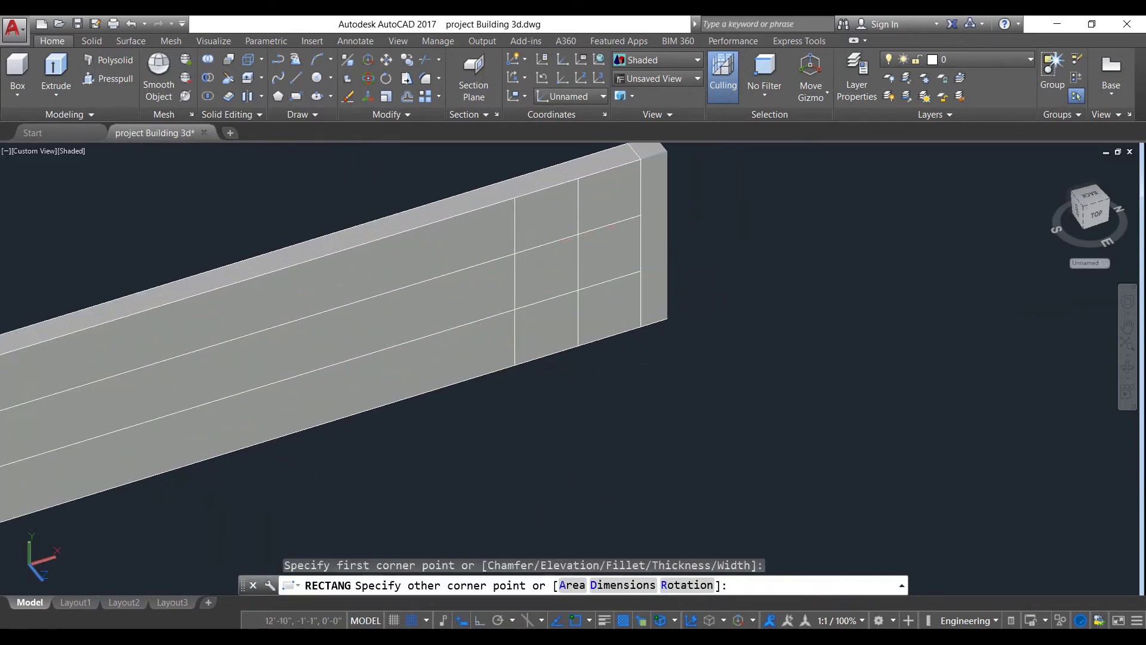
scroll(463, 149, "down", 3)
- Draw a second rectangle over the middle grid row, spanning between the innermost vertical guides at both ends
key("Return")
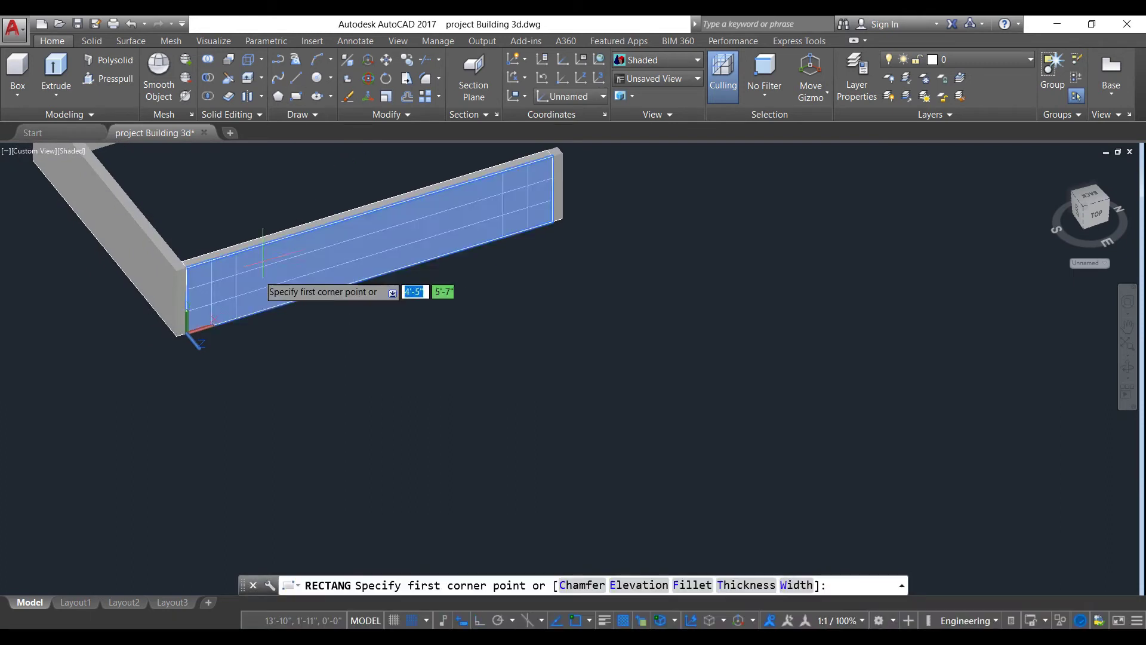
scroll(257, 280, "up", 3)
left_click(205, 266)
scroll(251, 286, "down", 3)
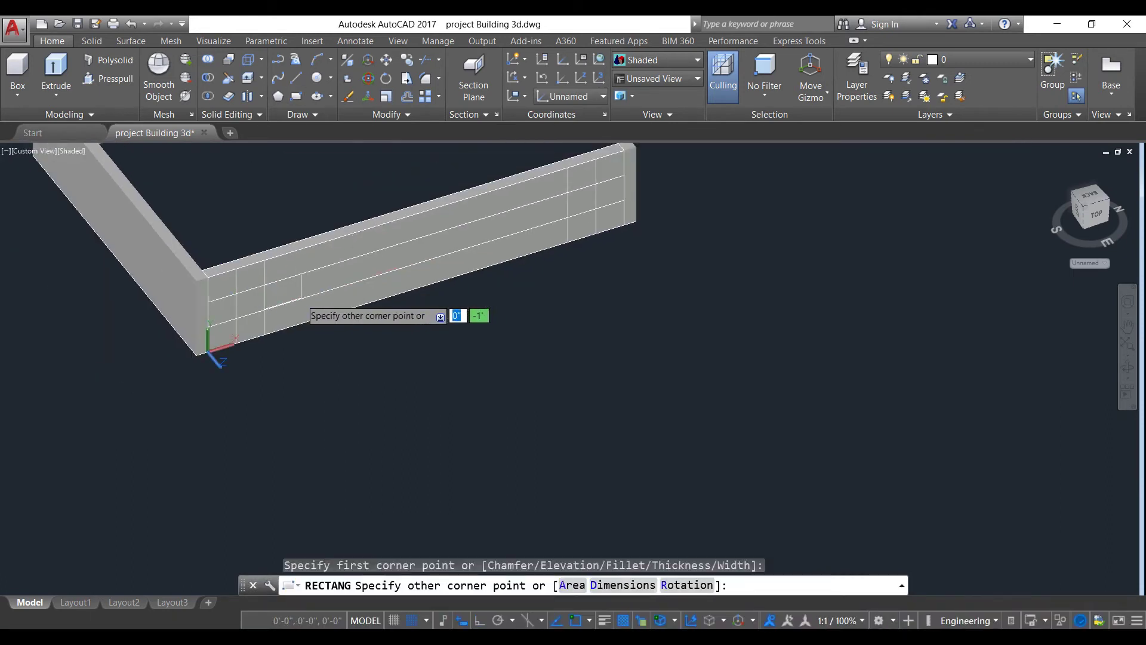
scroll(388, 316, "up", 2)
scroll(514, 274, "up", 3)
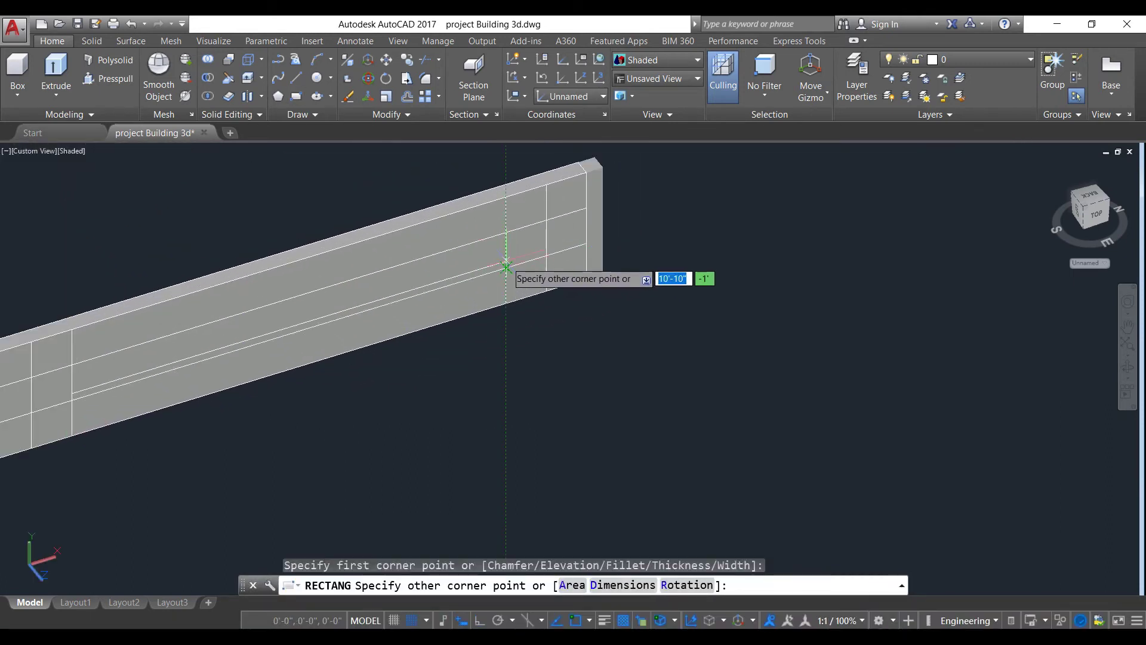
left_click(505, 268)
scroll(548, 269, "down", 3)
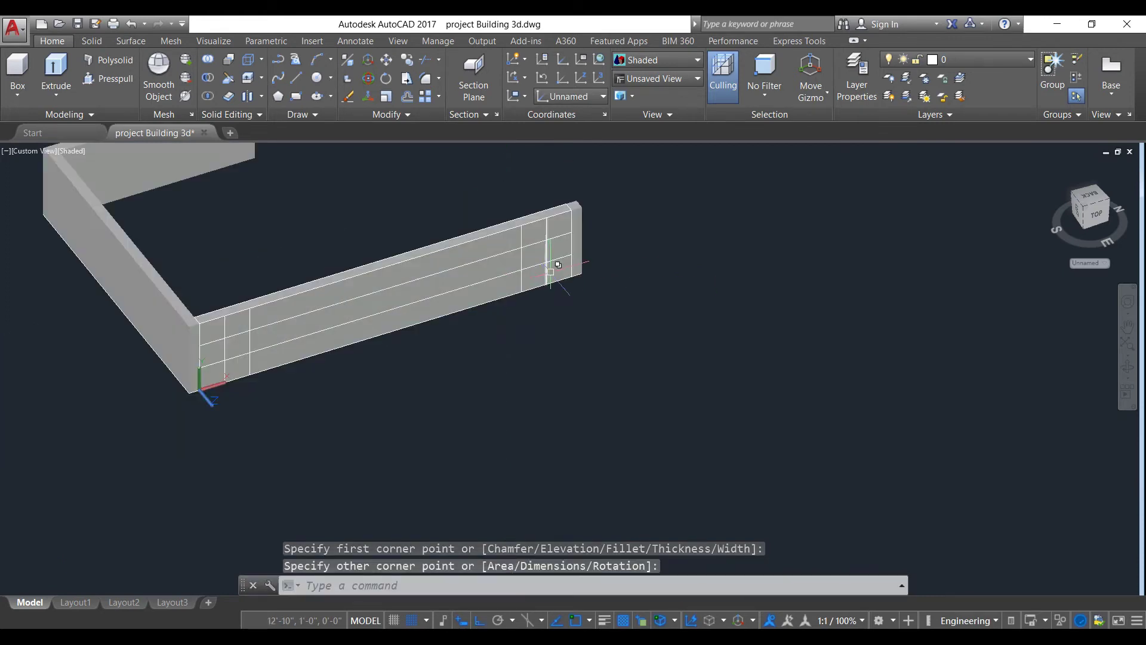
middle_click_drag(548, 268, 636, 298)
scroll(404, 371, "up", 2)
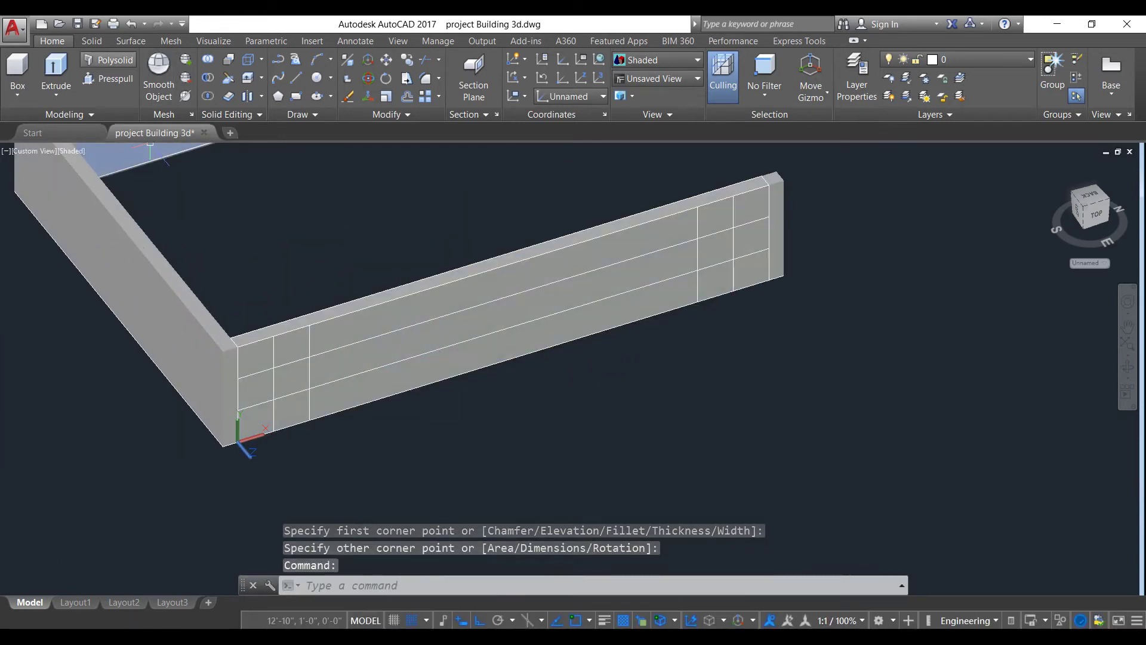
left_click(108, 60)
left_click(108, 78)
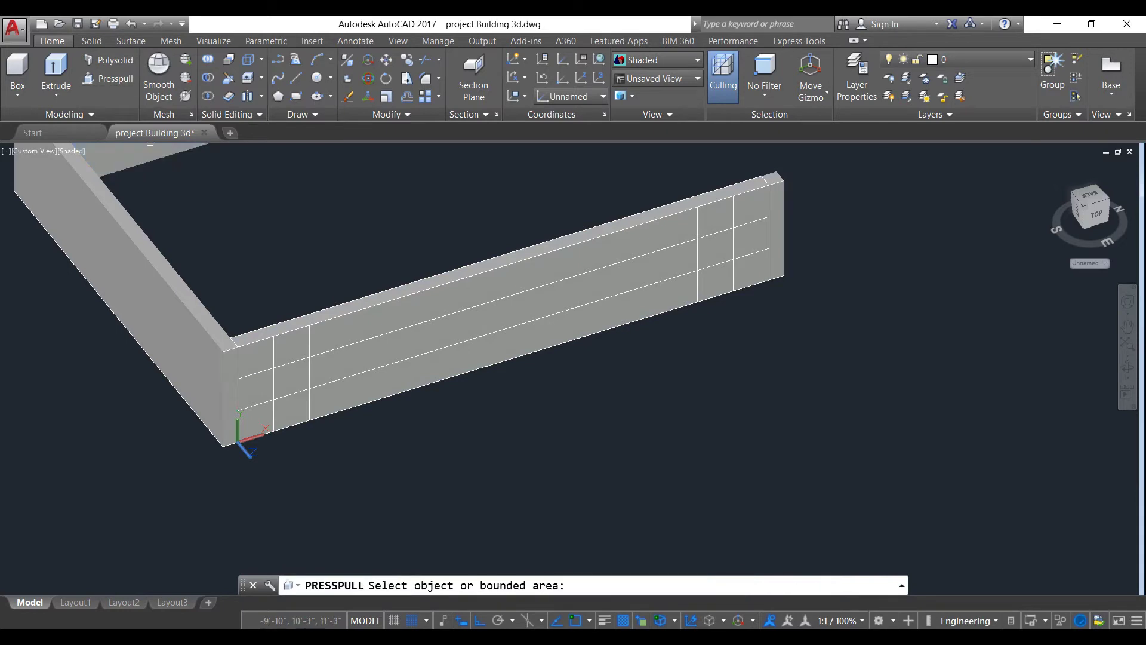
left_click(273, 350)
left_click(292, 349)
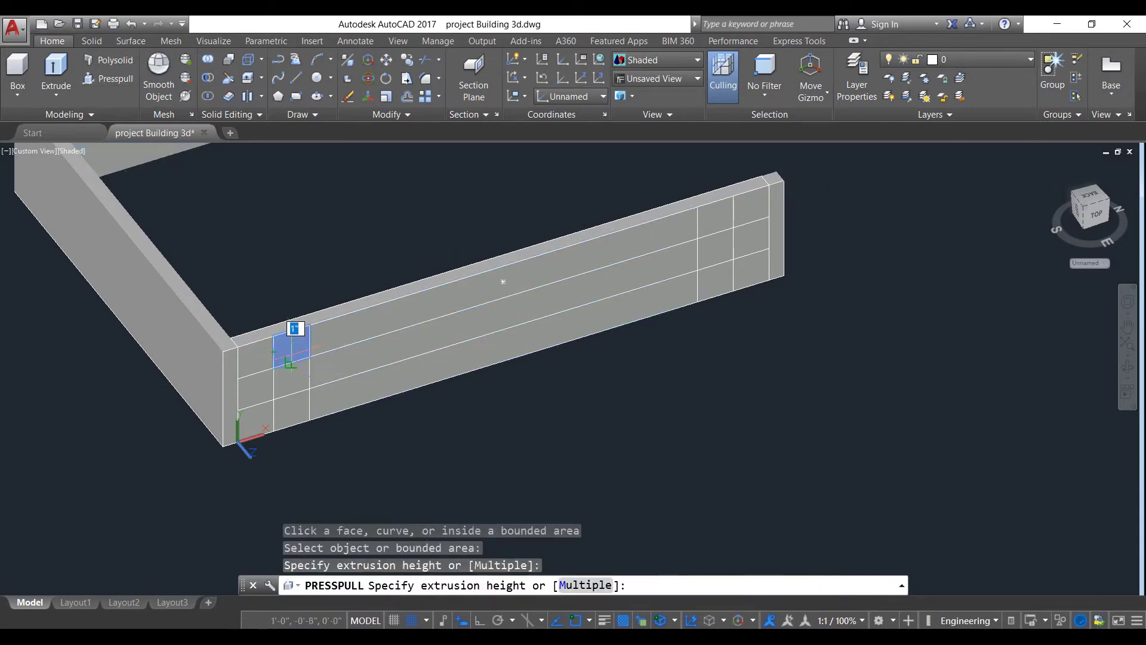
key("Escape")
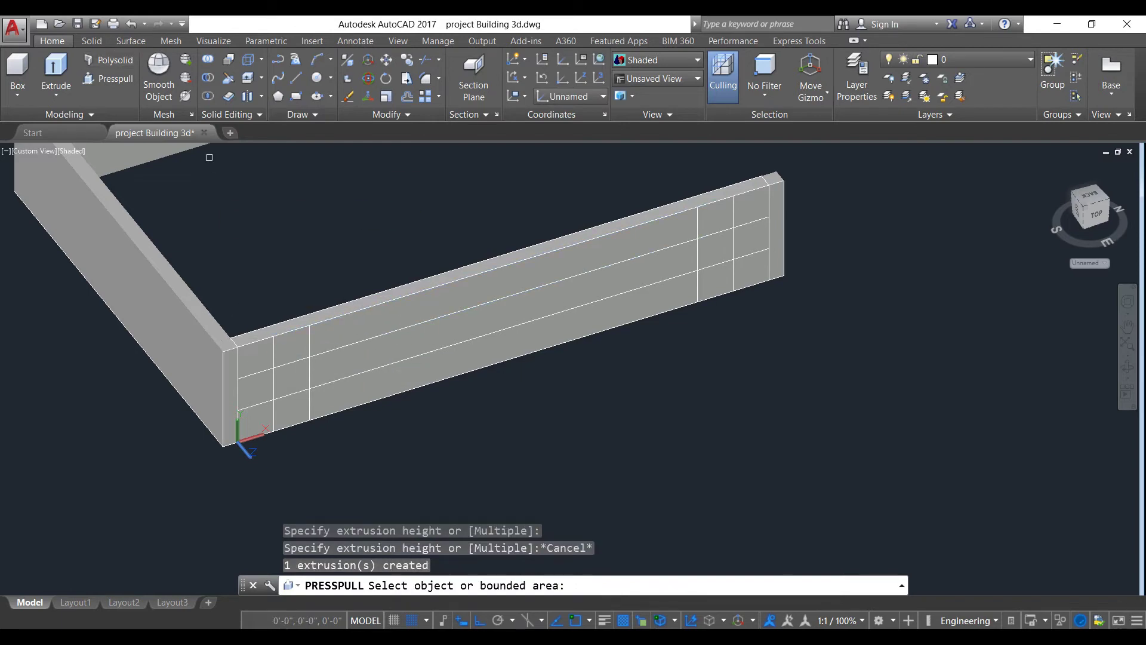
left_click(56, 71)
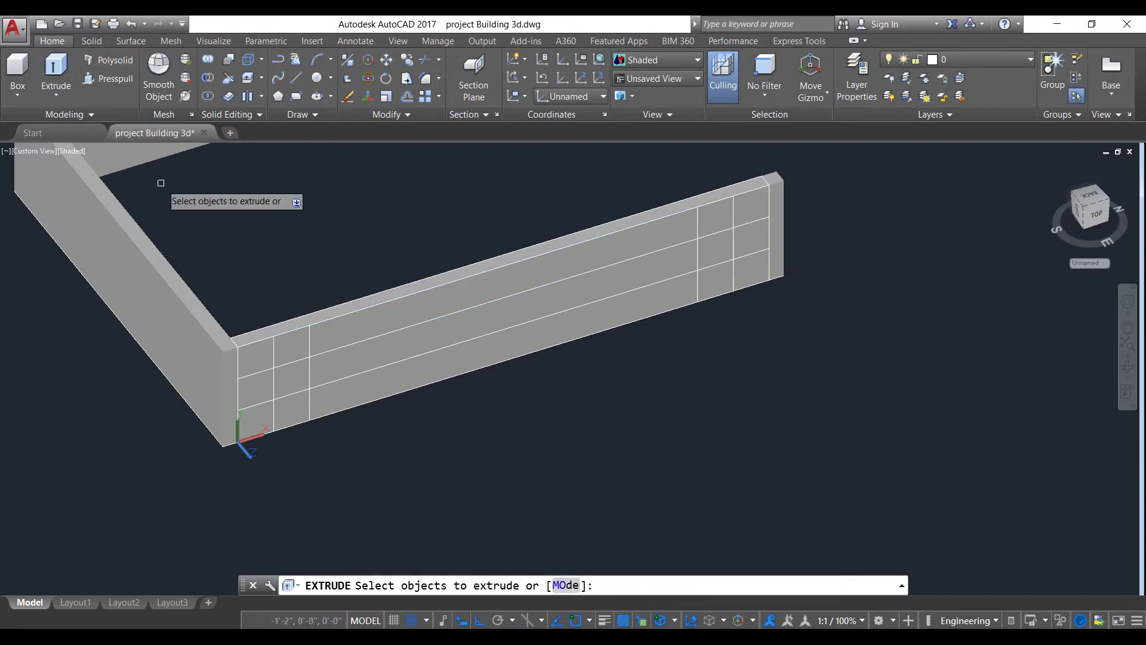
left_click(276, 358)
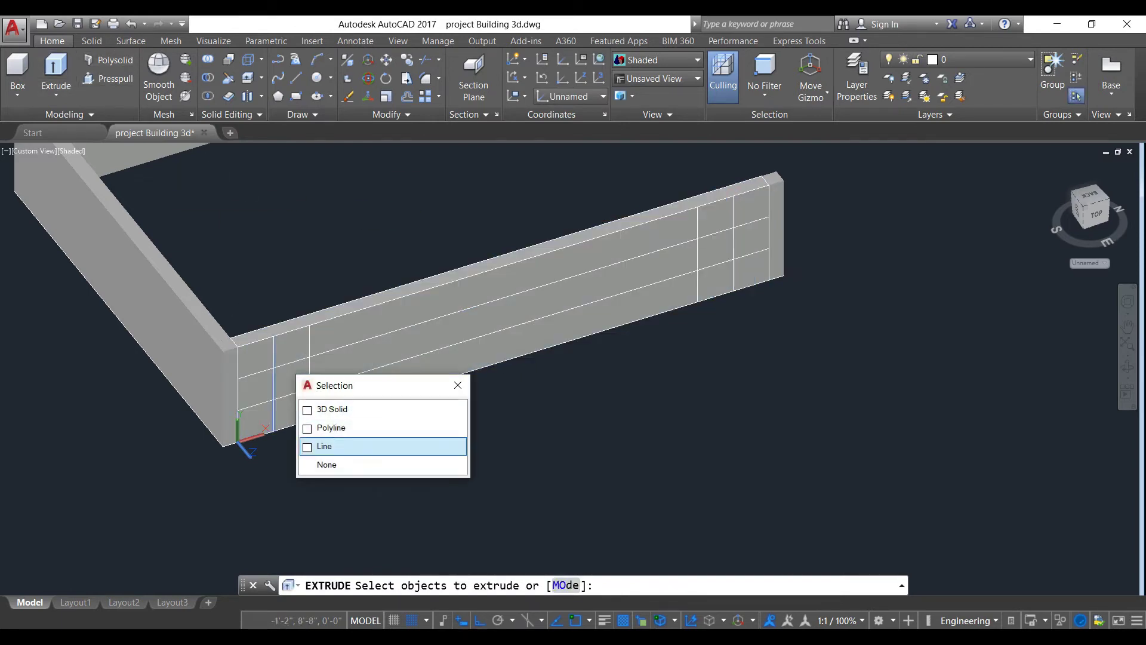
left_click(338, 429)
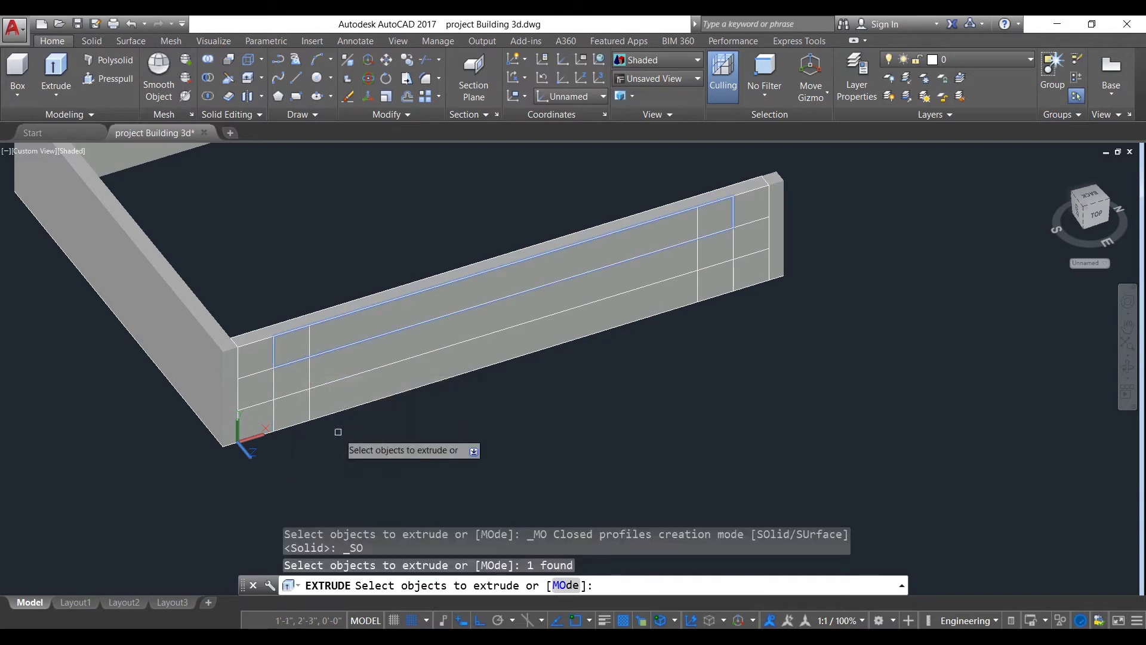
left_click(314, 373)
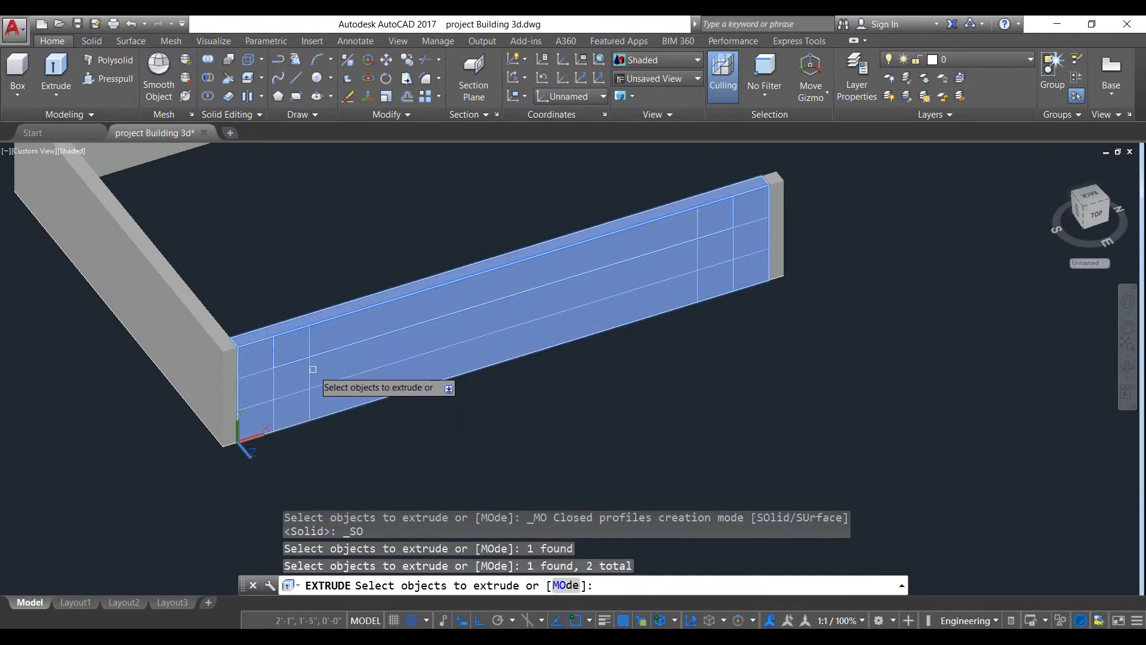
key("Escape")
- Extrude both rectangles on the long wall's face back through the wall's thickness as solids
left_click(57, 69)
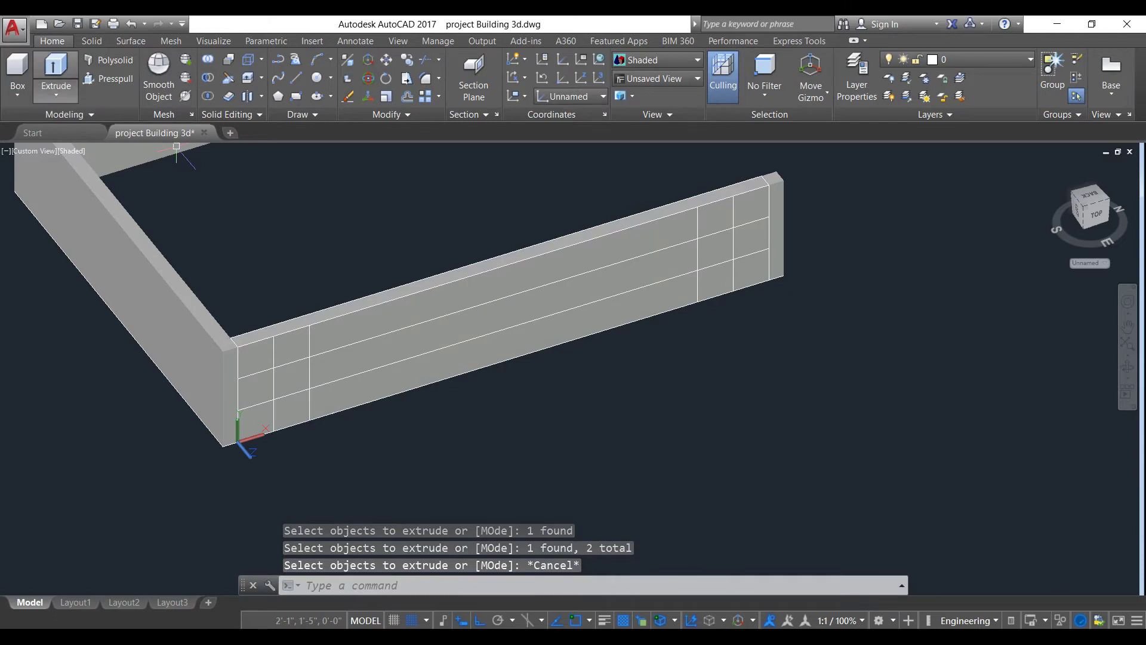
left_click(319, 361)
left_click(370, 437)
left_click(273, 348)
left_click(346, 417)
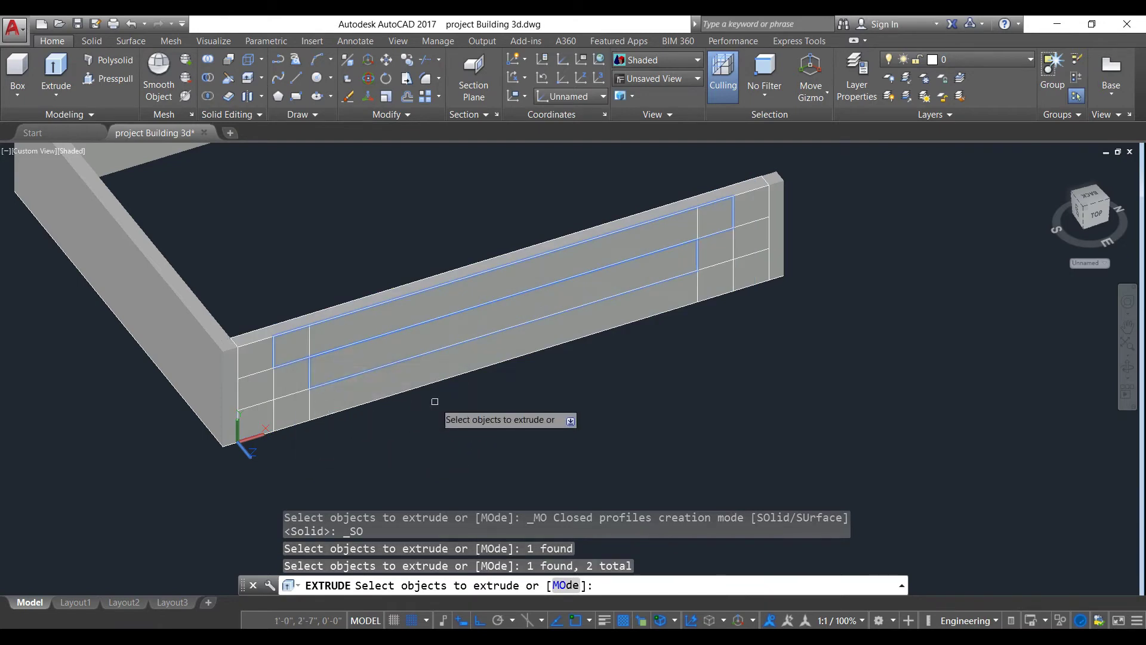
key("Return")
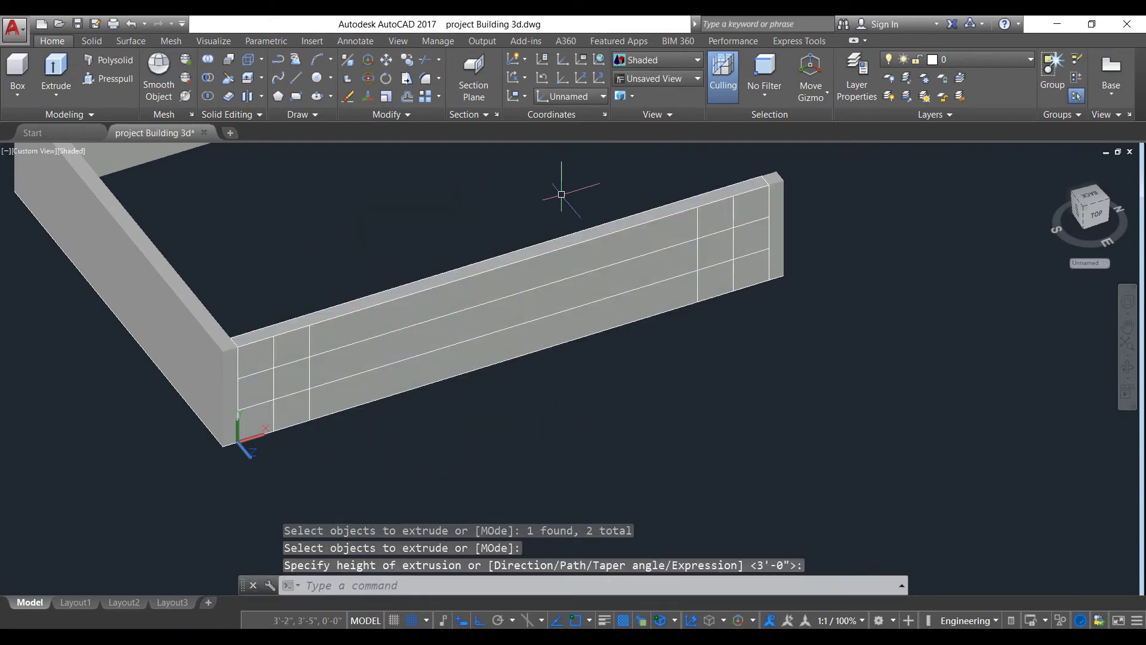
left_click(56, 69)
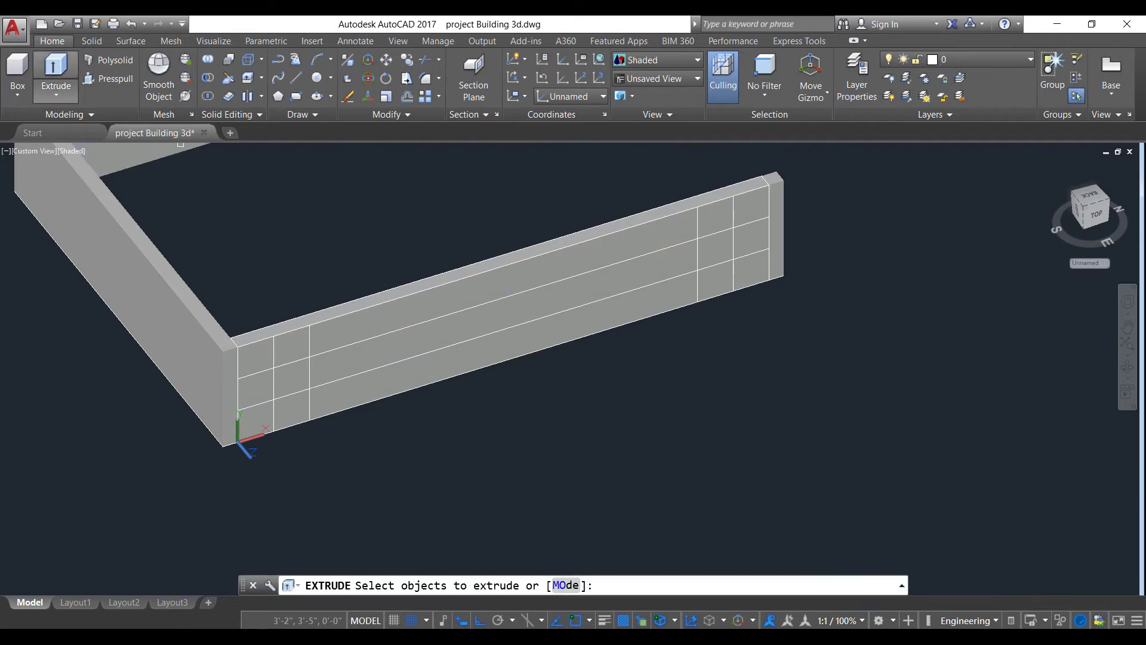
left_click(279, 355)
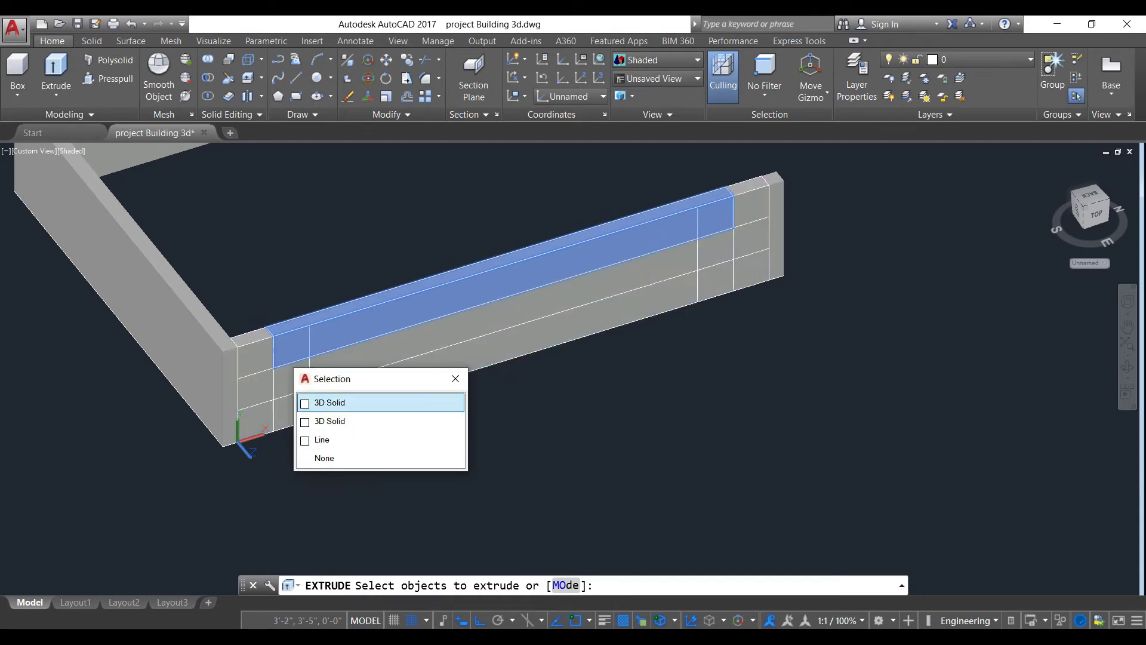
left_click(723, 390)
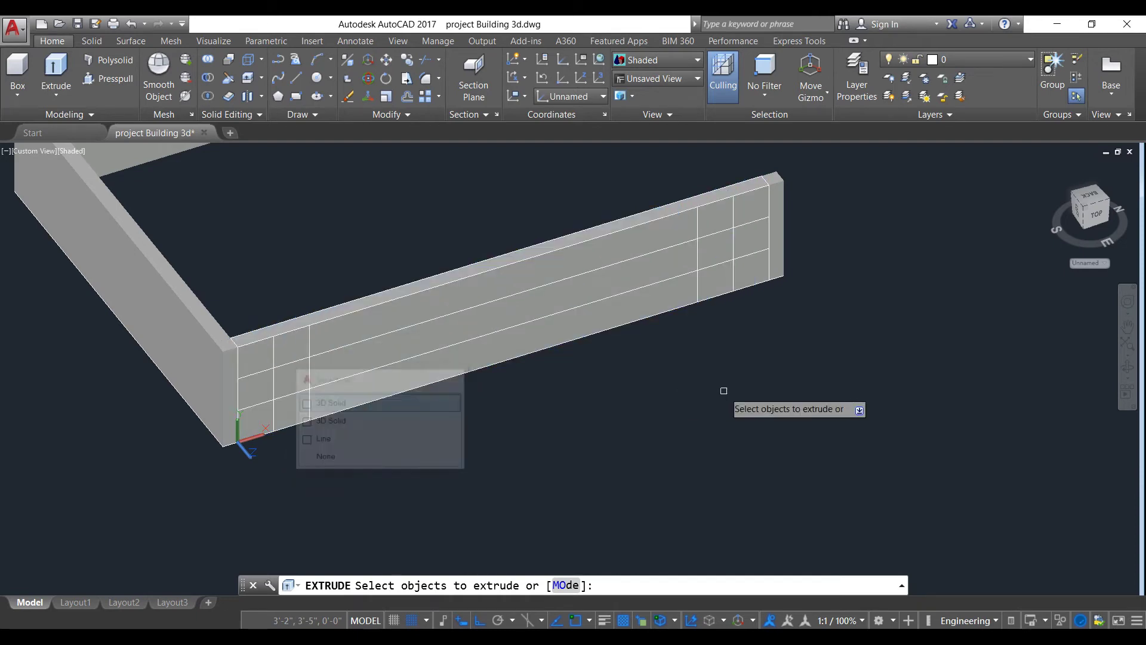
key("Escape")
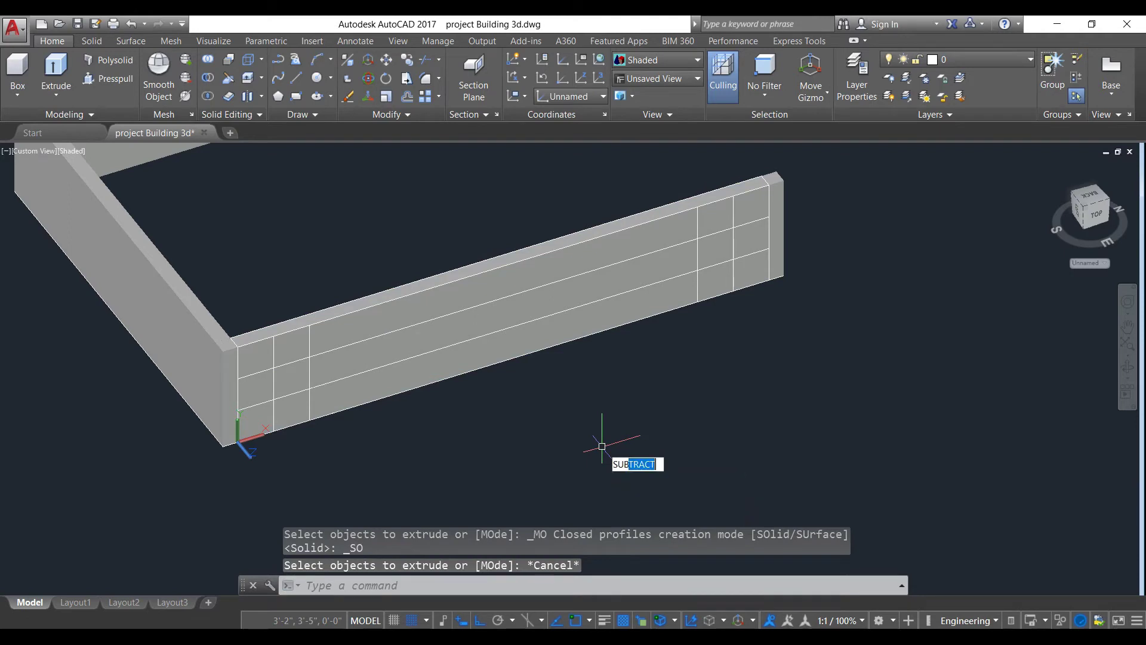
- Subtract the two extruded solids from the long wall to cut a stepped opening along its upper part
key("Return")
left_click(255, 351)
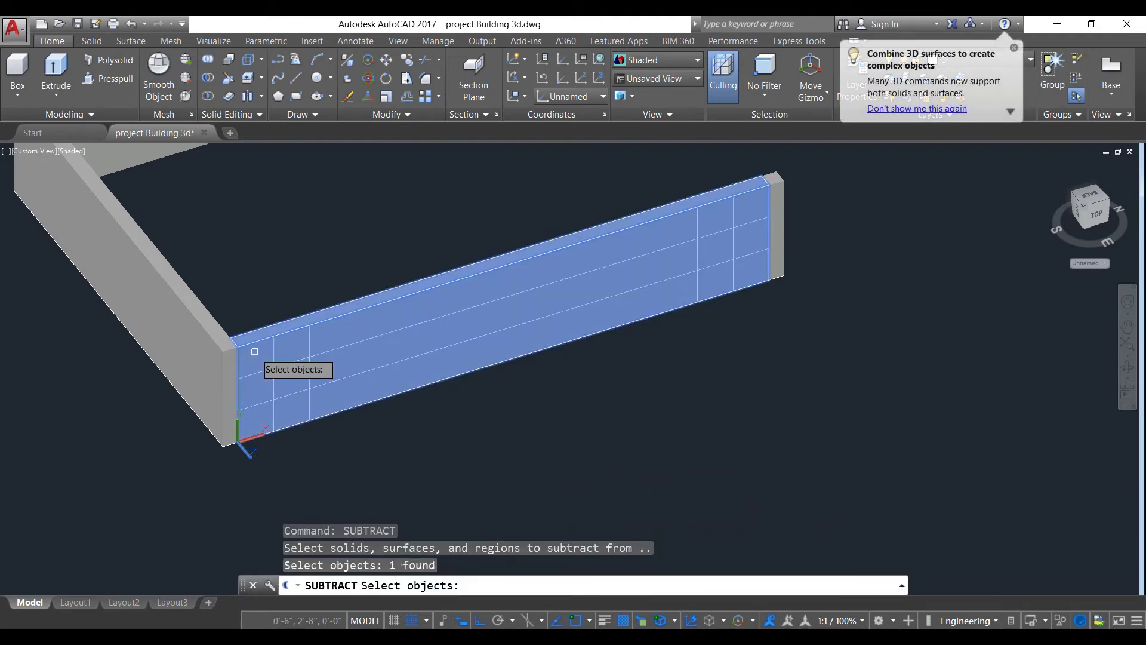
key("Return")
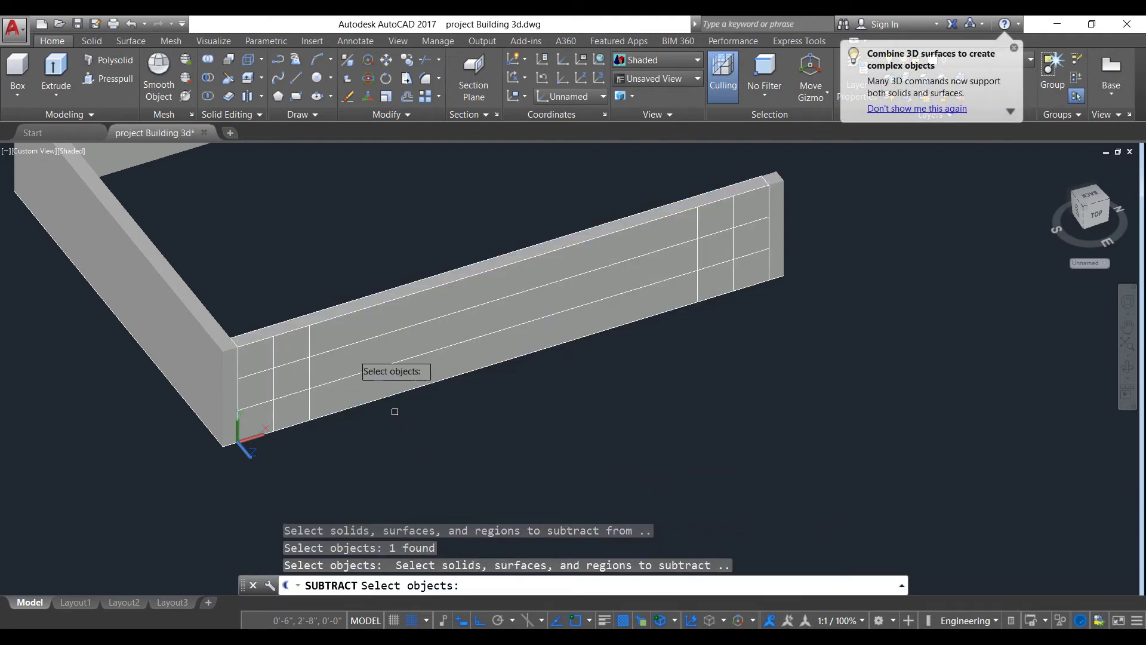
left_click(339, 341)
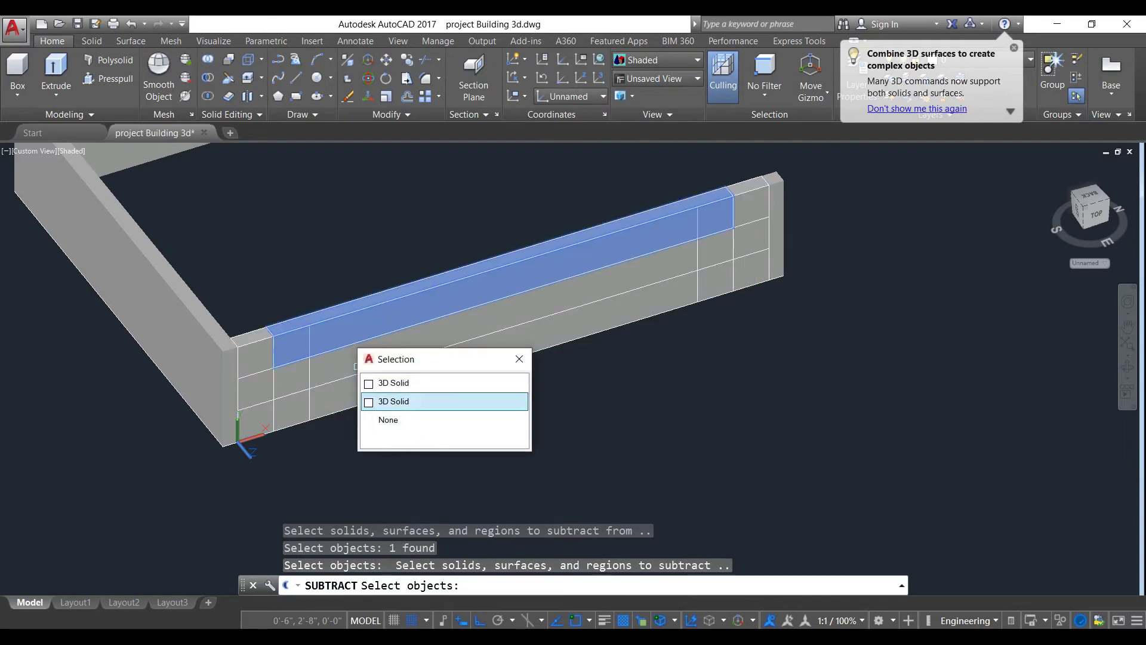
left_click(391, 401)
left_click(372, 363)
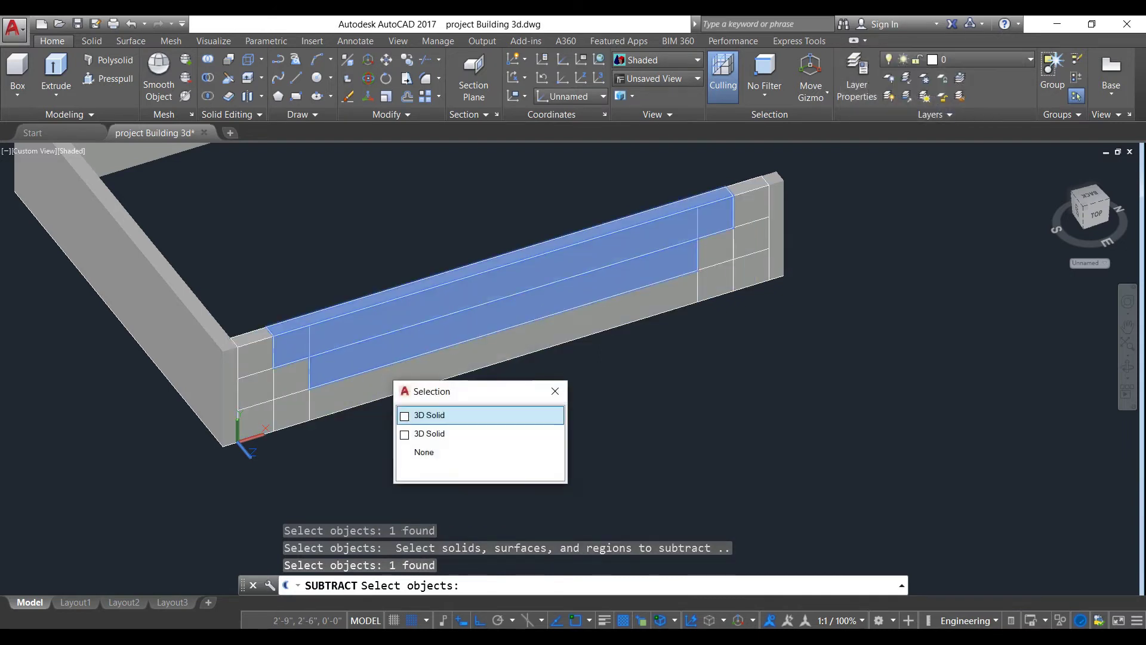
left_click(453, 415)
key("Return")
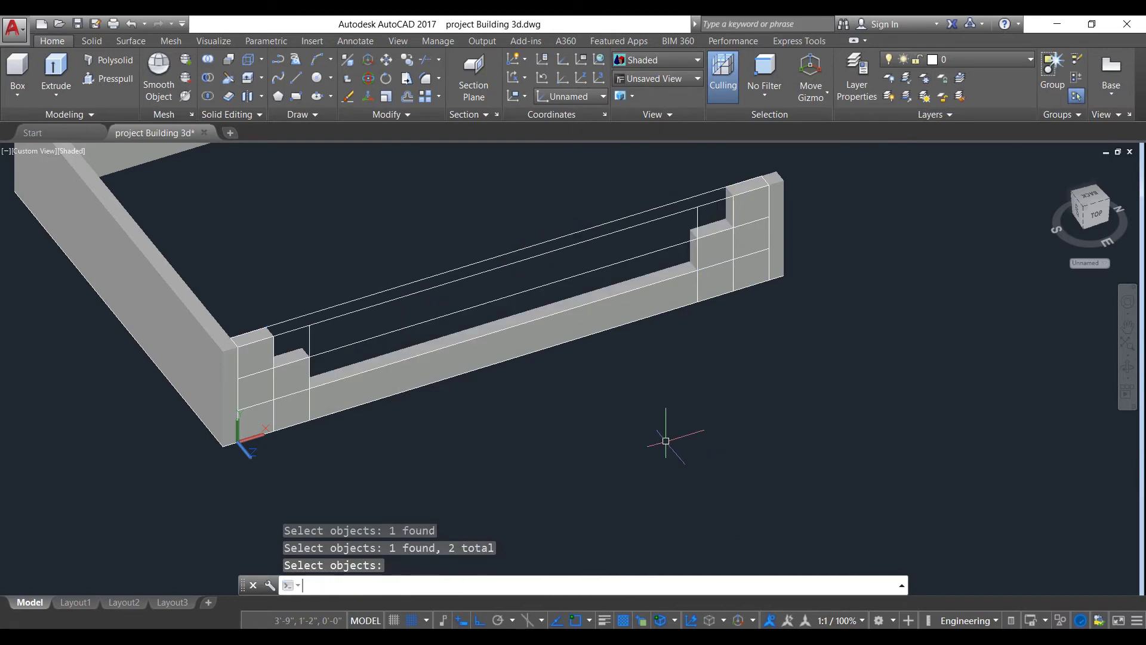
- Erase the three leftover long lines spanning the stepped opening above the lowered wall
scroll(483, 312, "up", 3)
left_click(493, 312)
left_click(368, 197)
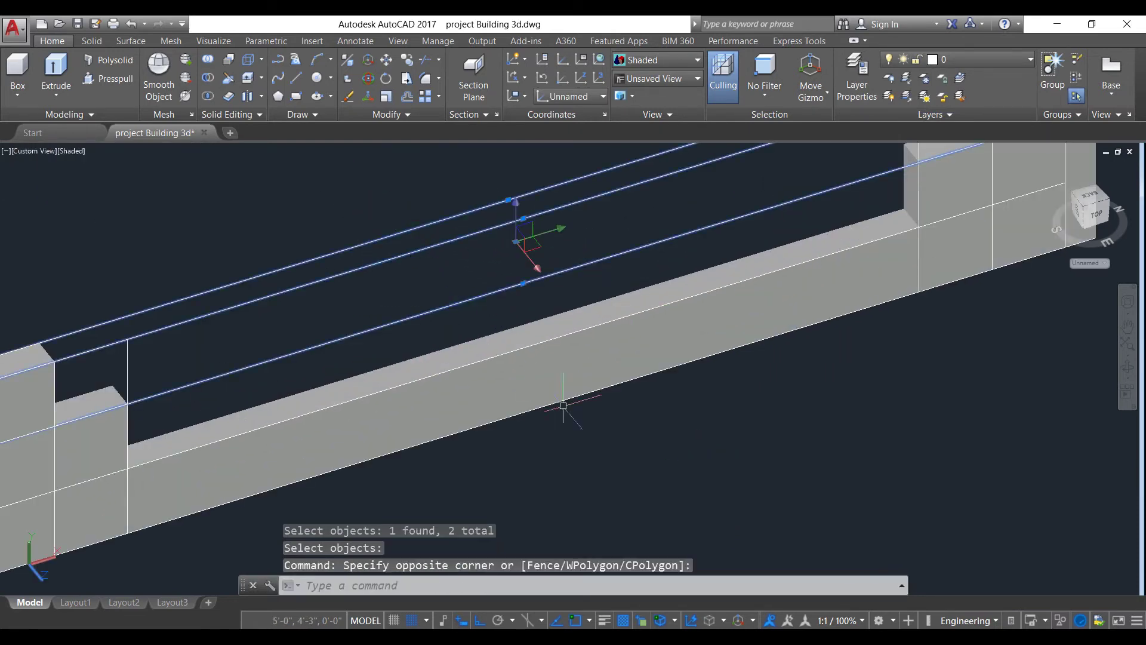
type("e")
key("Return")
- Erase the leftover lines at the long wall's corner end: three vertical guides, the short top line and the long horizontal line
scroll(450, 452, "down", 2)
scroll(219, 397, "up", 5)
left_click(327, 410)
left_click(288, 356)
middle_click_drag(184, 425, 345, 289)
scroll(303, 454, "up", 2)
left_click(354, 306)
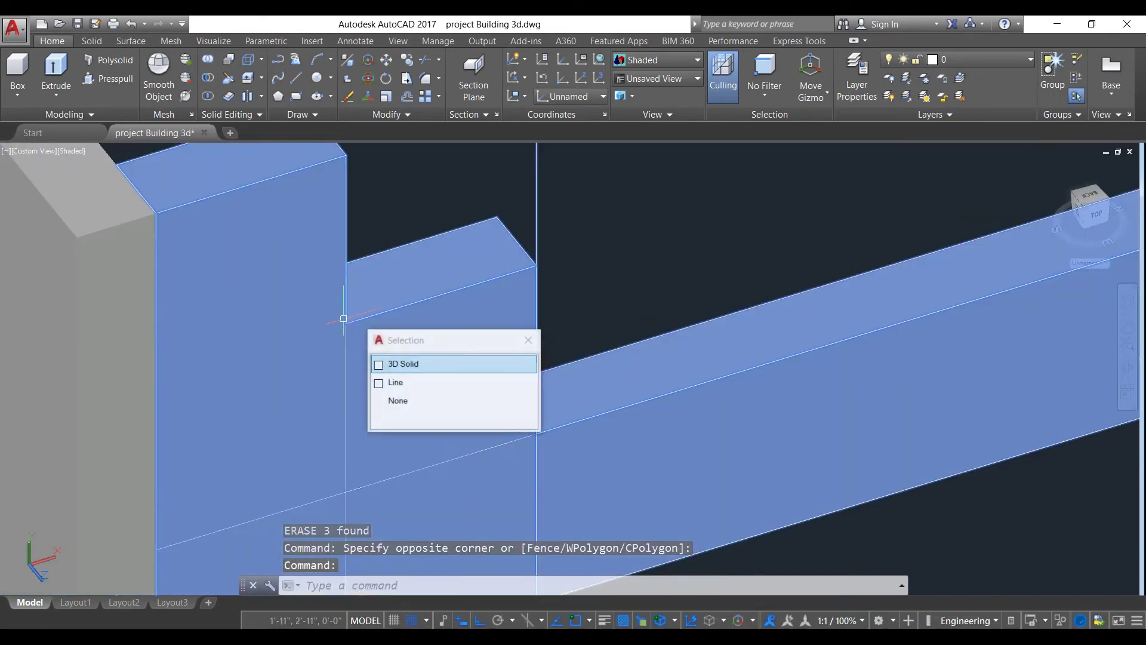
left_click(406, 381)
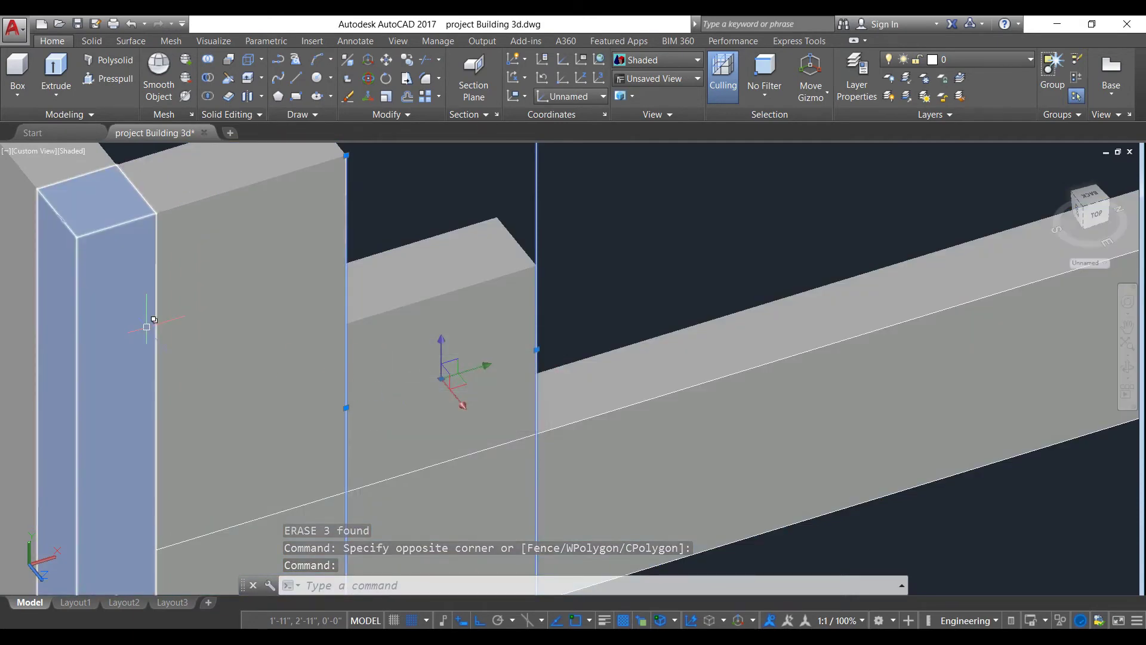
left_click(154, 332)
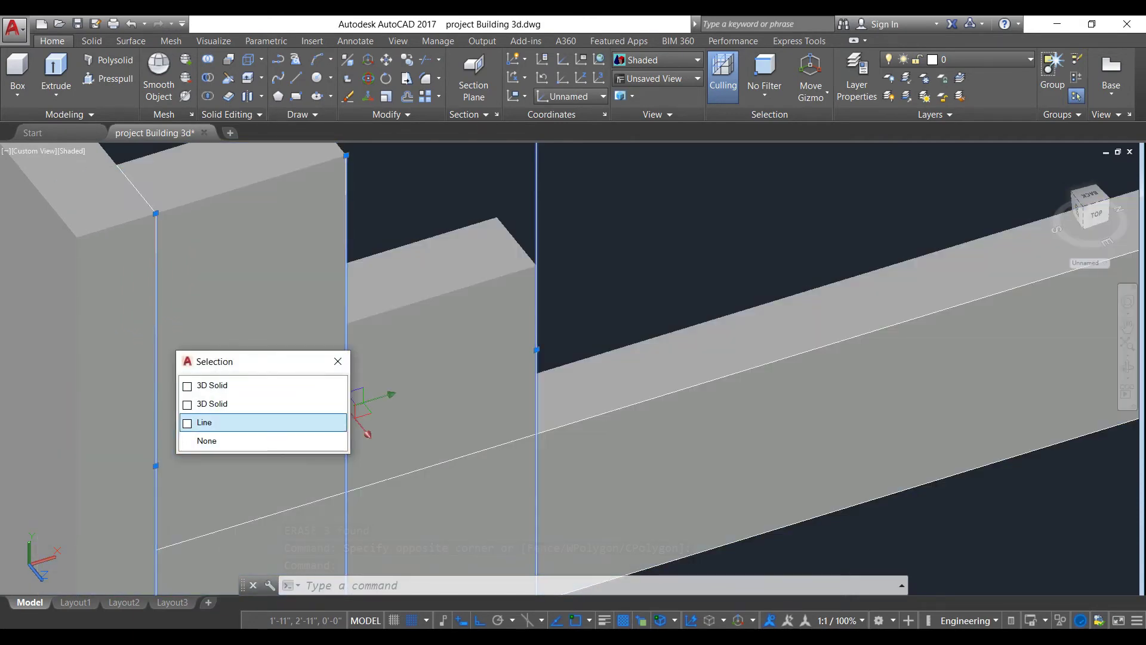
left_click(262, 422)
left_click(143, 203)
left_click(263, 306)
scroll(284, 238, "down", 1)
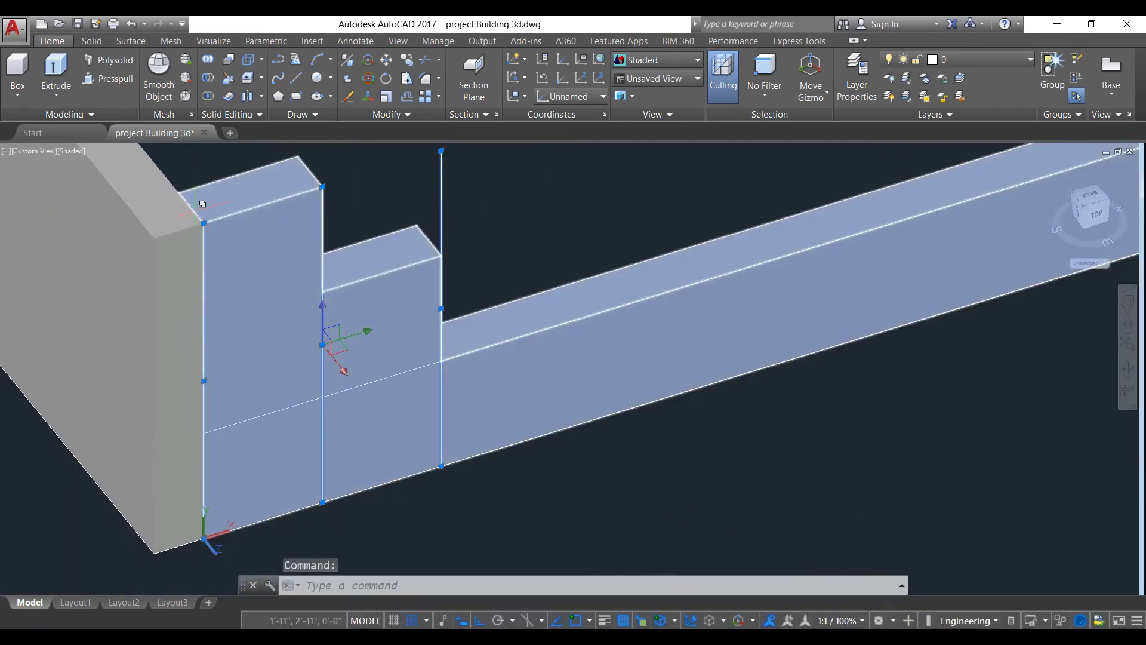
left_click(195, 210)
left_click(241, 299)
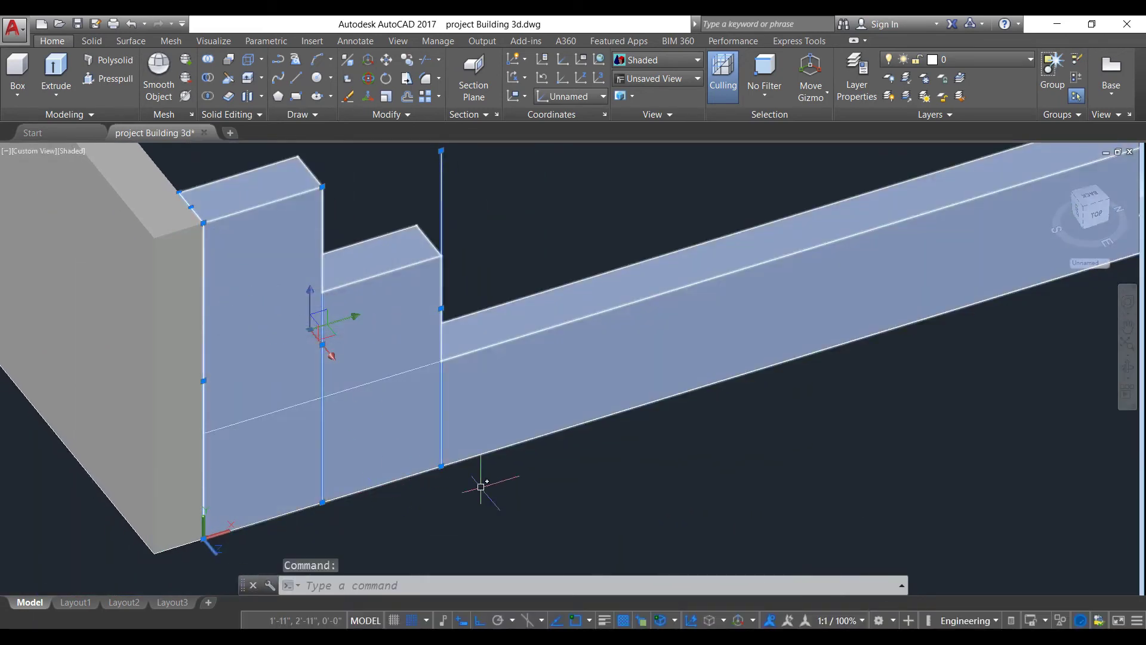
left_click(308, 401)
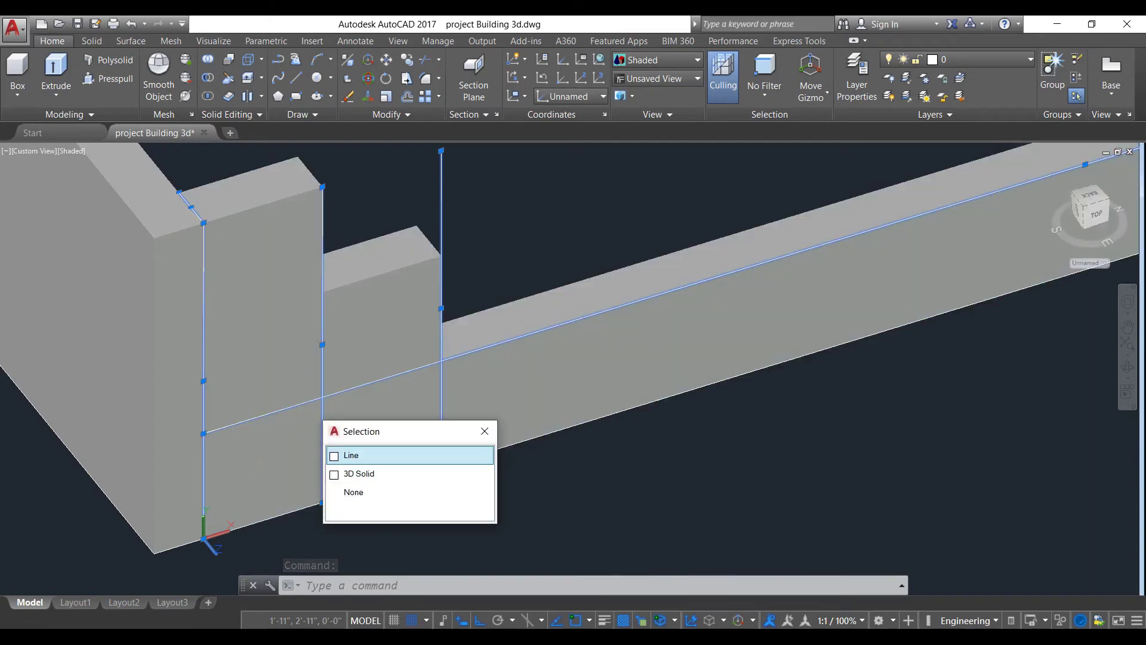
left_click(396, 455)
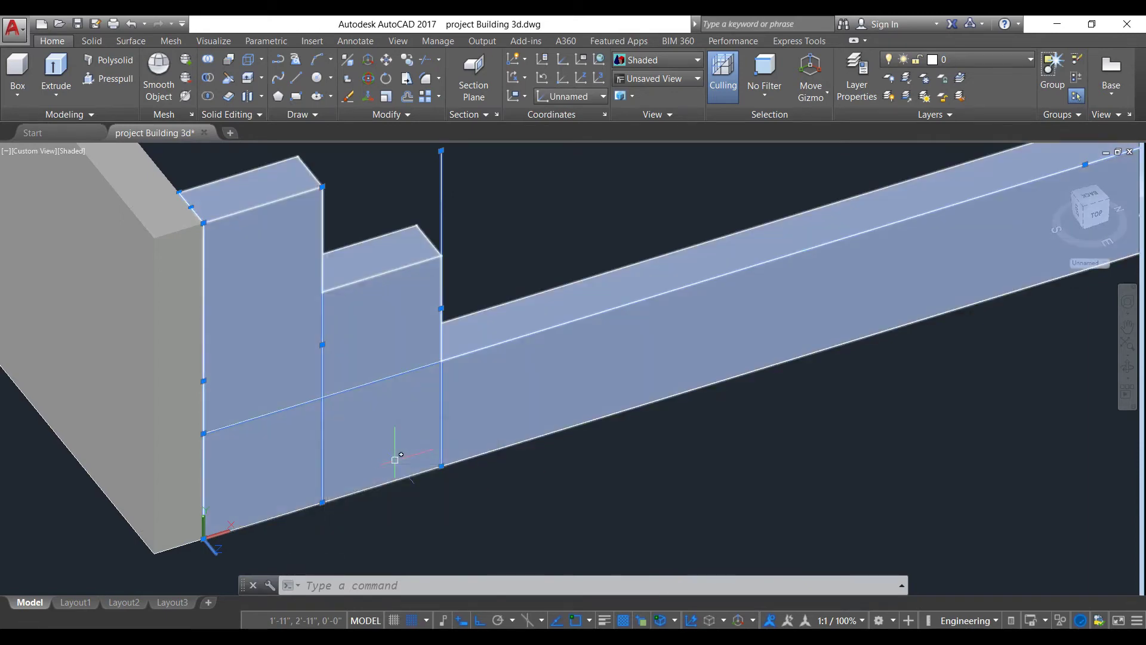
type("E")
key("Return")
- Erase the three vertical guides and the short top line left at the long wall's free end
scroll(688, 486, "down", 4)
middle_click_drag(688, 486, 382, 497)
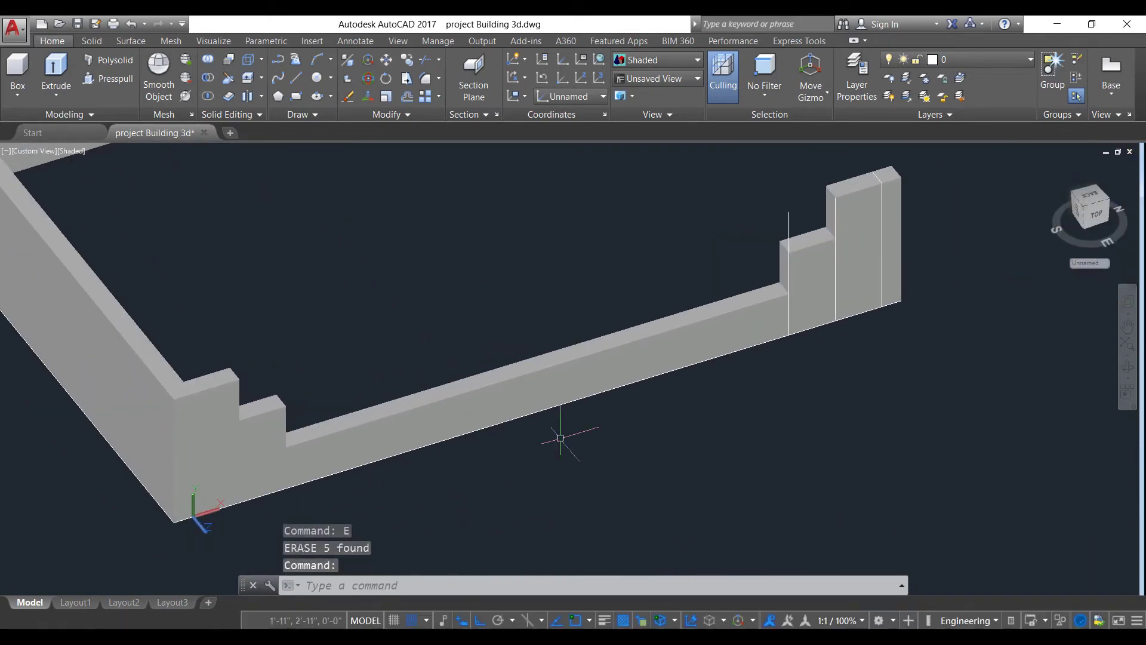
scroll(764, 271, "up", 3)
middle_click_drag(771, 267, 420, 396)
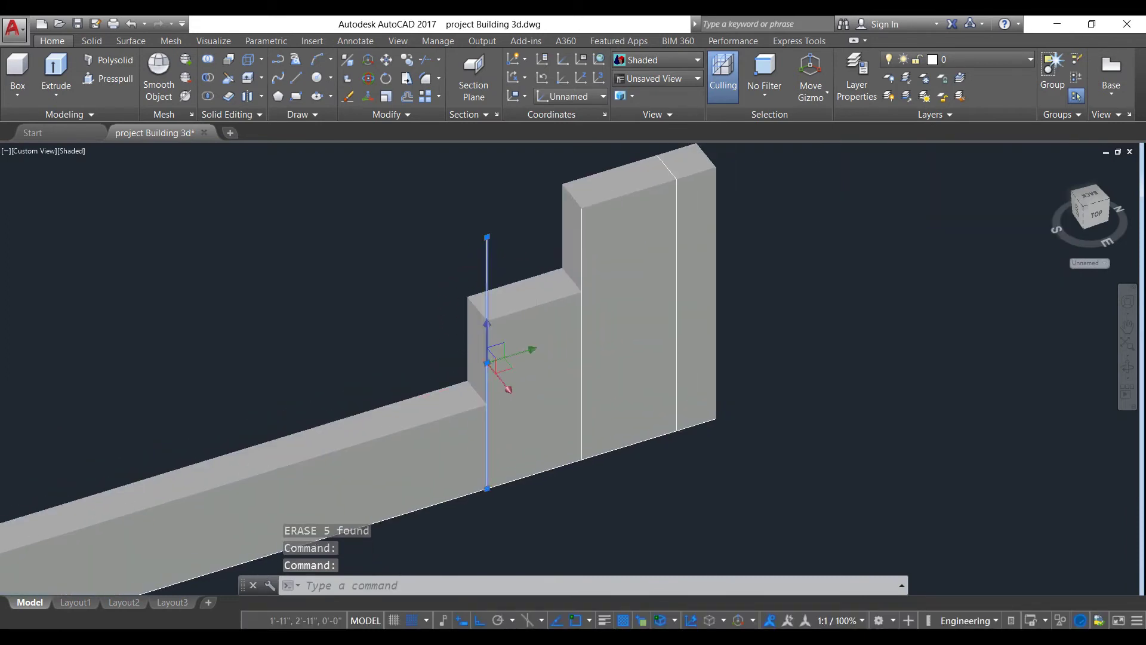
left_click(487, 264)
left_click(585, 252)
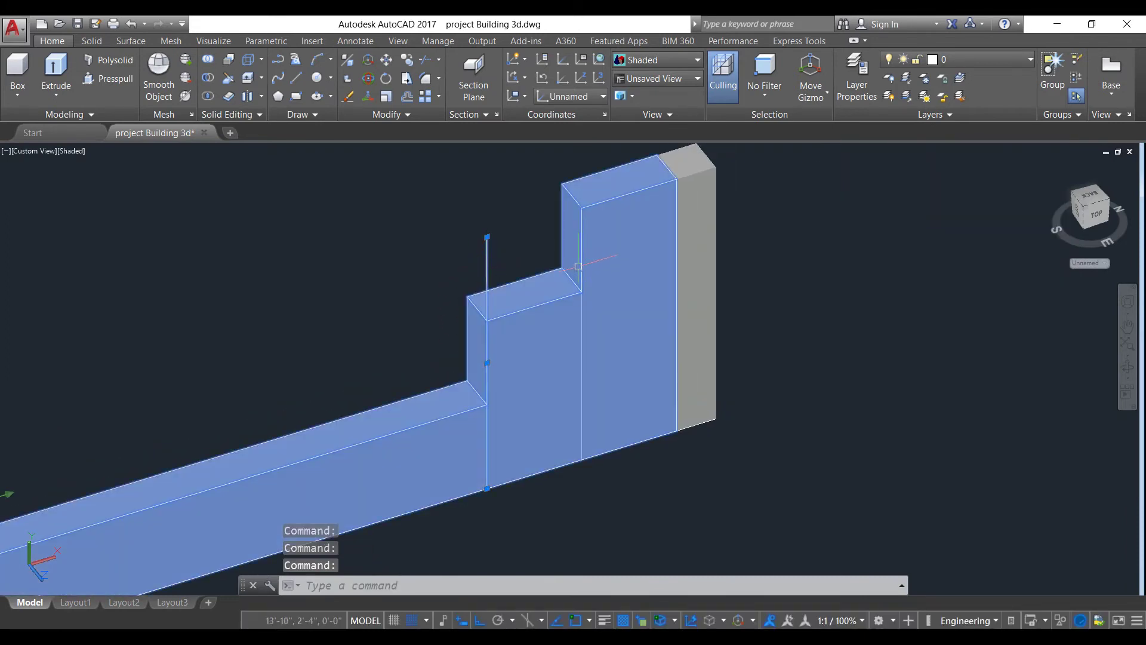
left_click(583, 268)
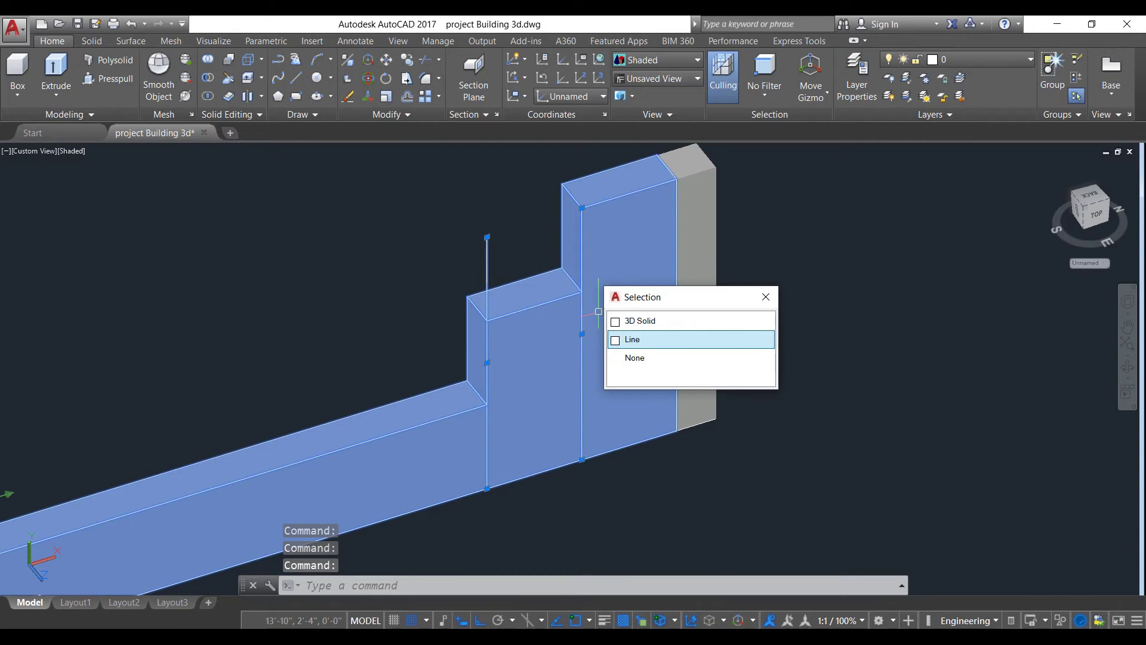
left_click(628, 339)
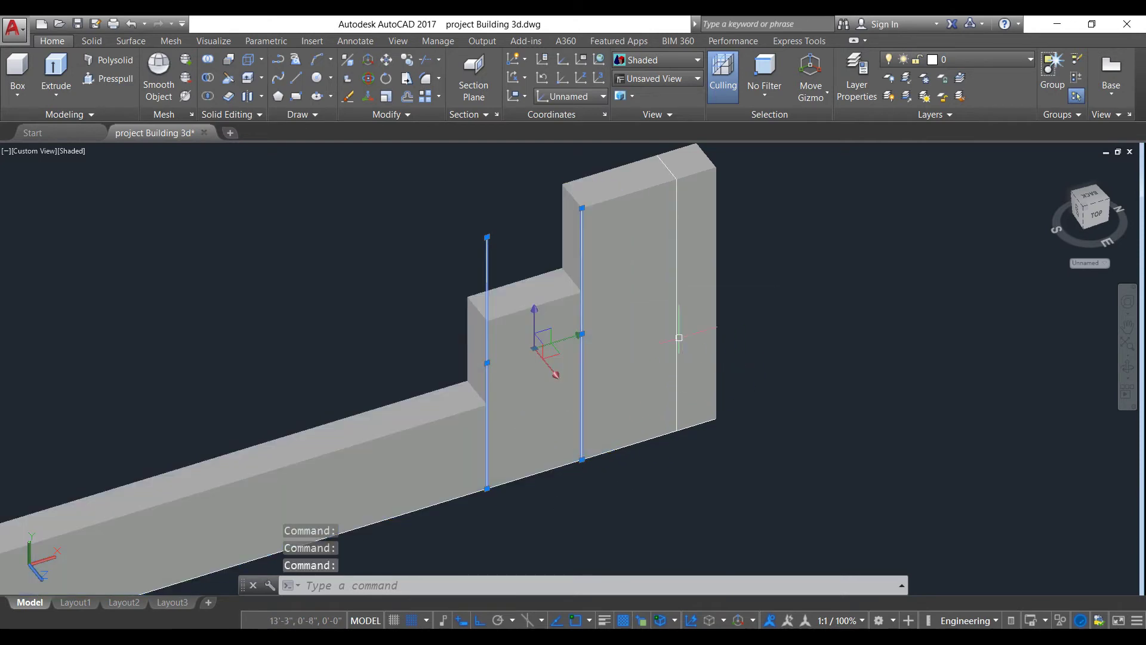
left_click(685, 263)
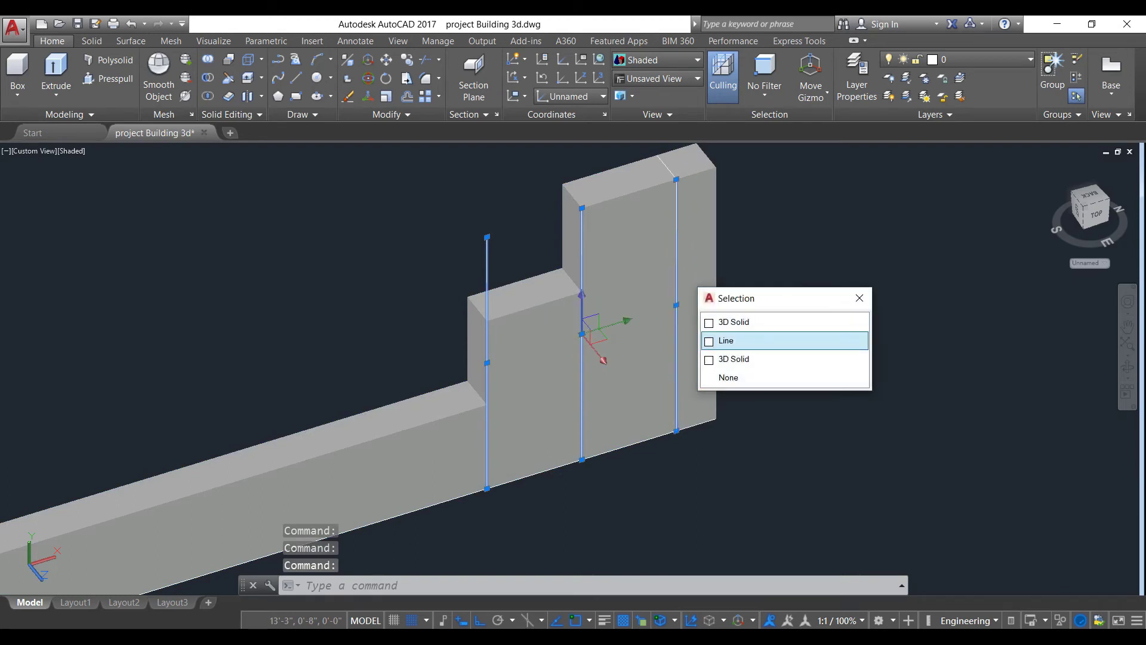
left_click(720, 339)
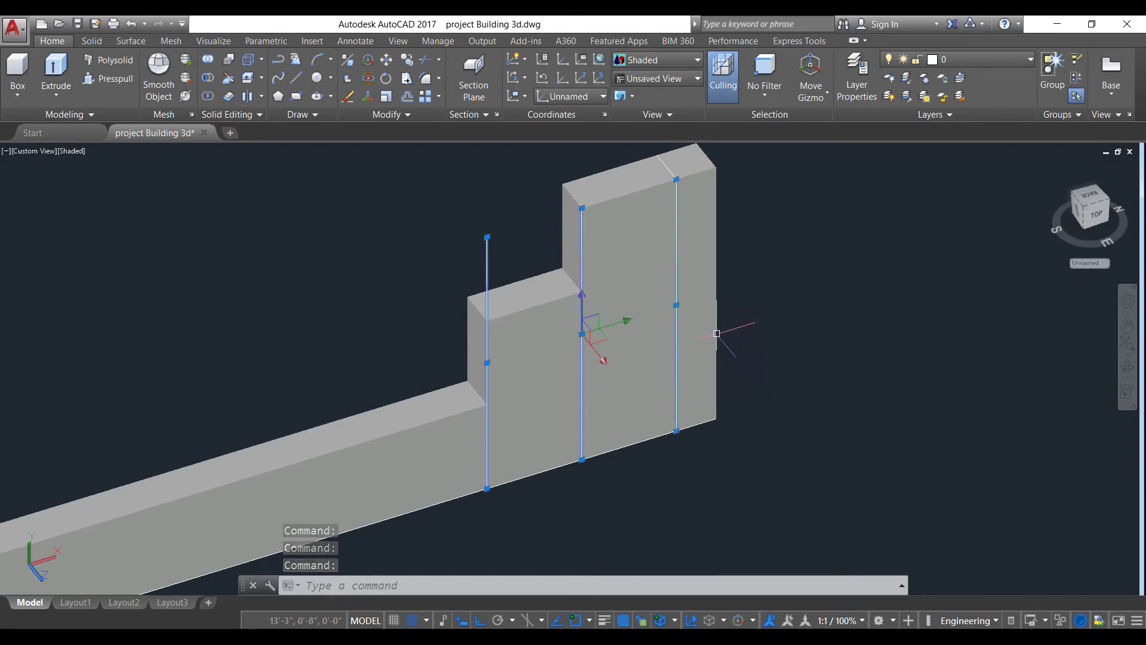
left_click(675, 169)
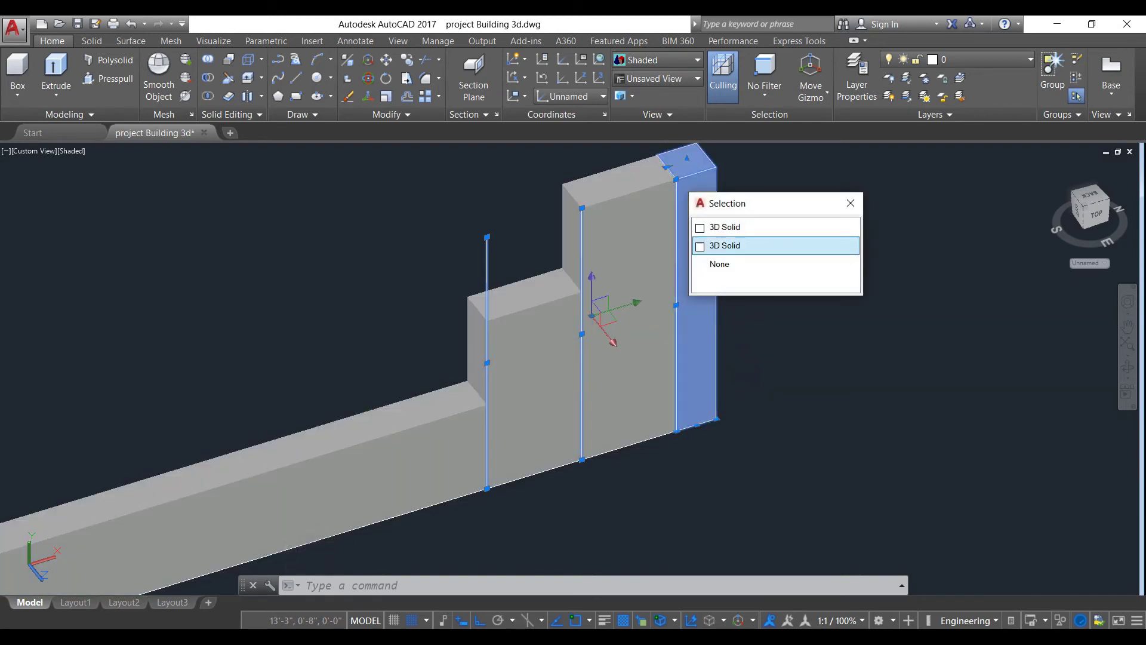
left_click(669, 172)
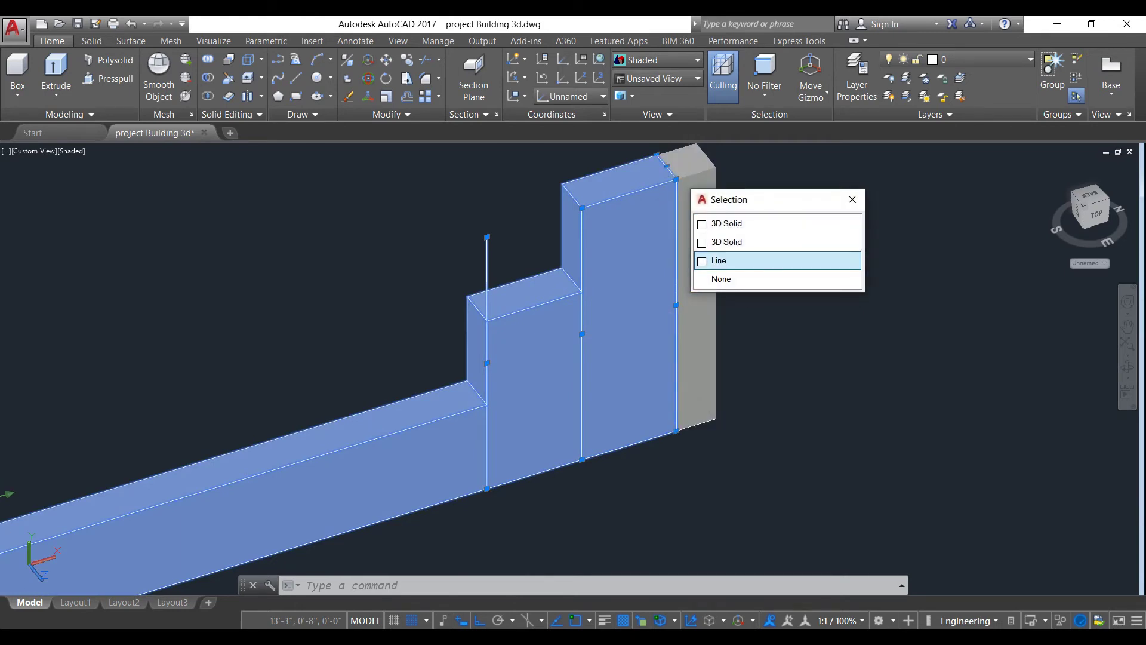
left_click(746, 261)
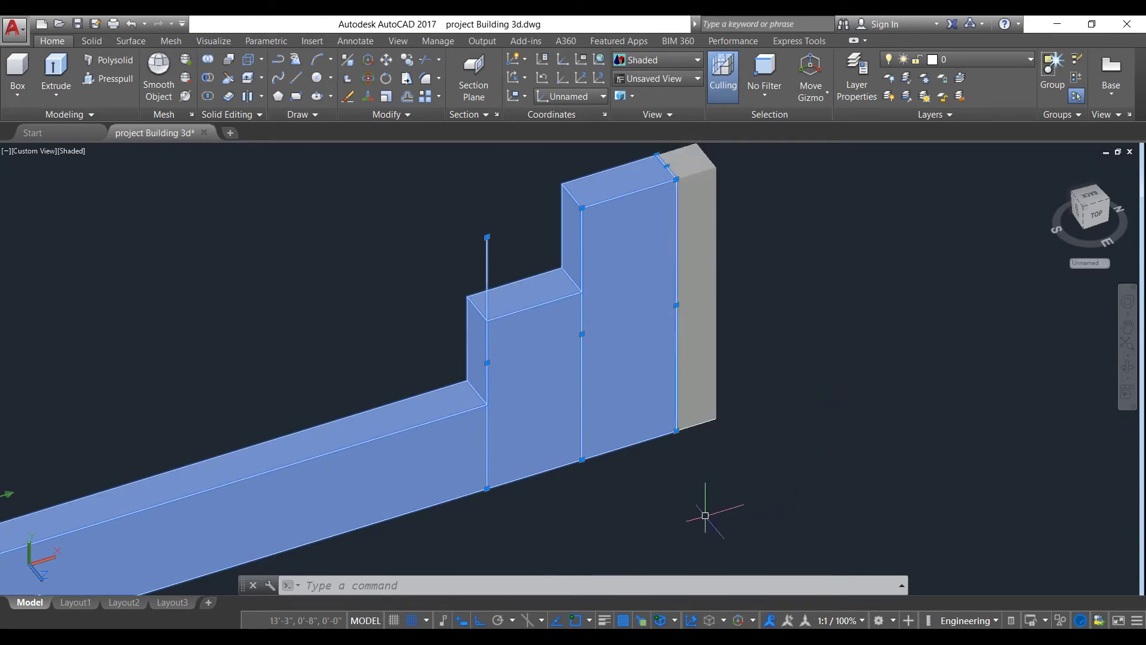
left_click(378, 486, "shift")
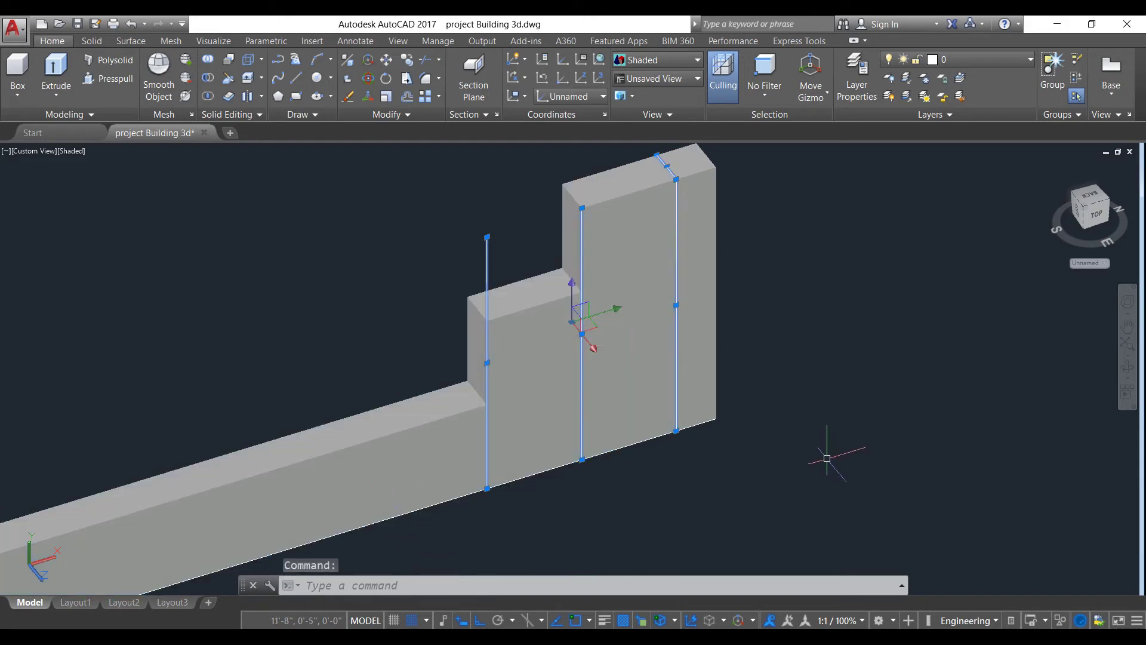
type("E")
key("Return")
- Copy the short top edge of the highest step's inner face at the wall's free end 4" straight down
scroll(826, 458, "down", 5)
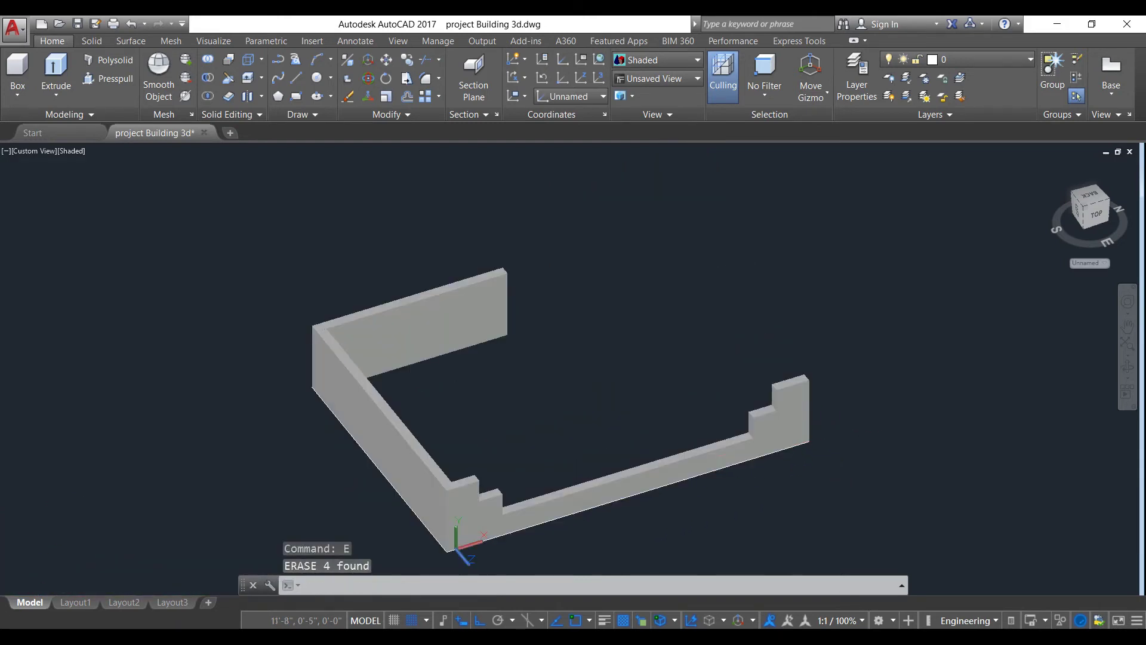
middle_click_drag(683, 460, 671, 378)
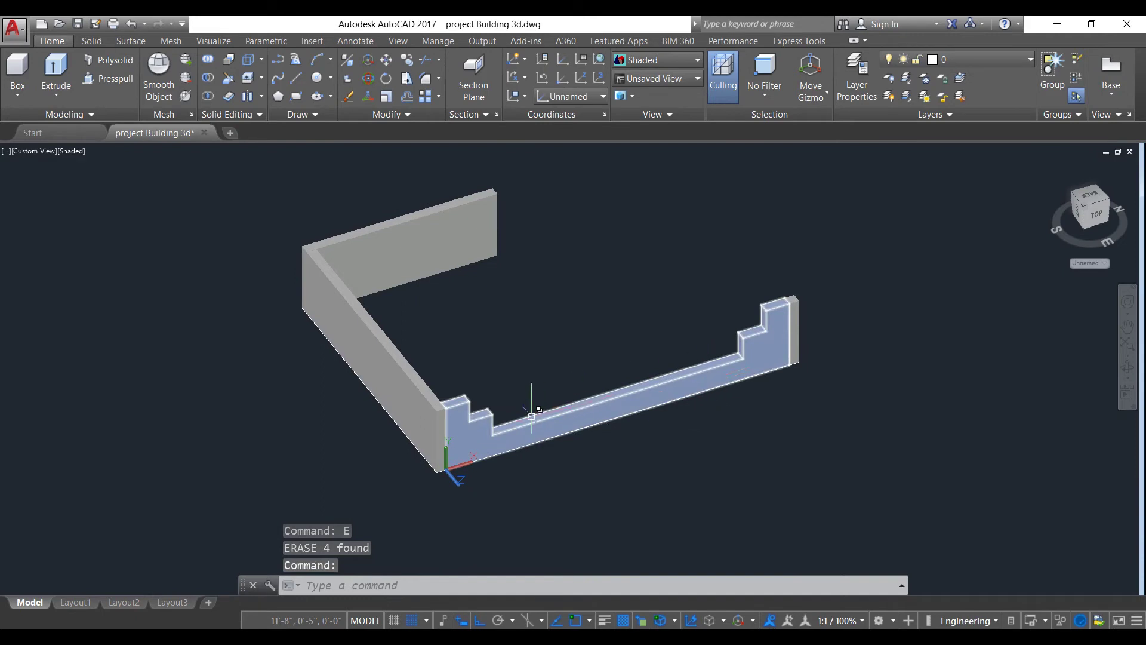
scroll(525, 442, "up", 5)
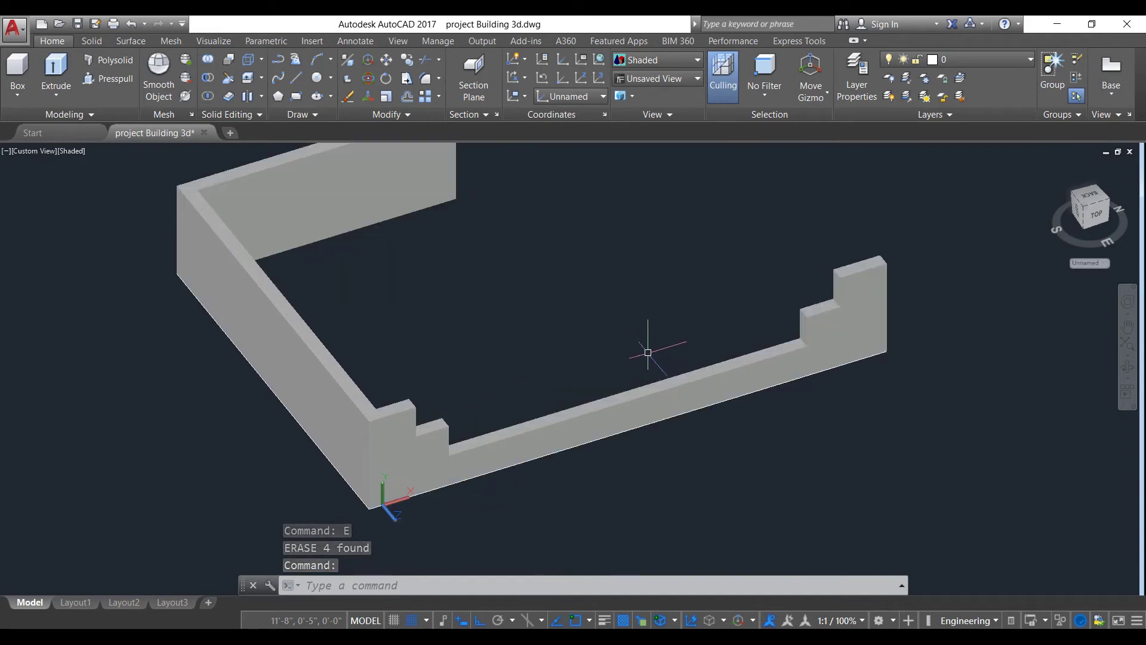
scroll(853, 298, "down", 2)
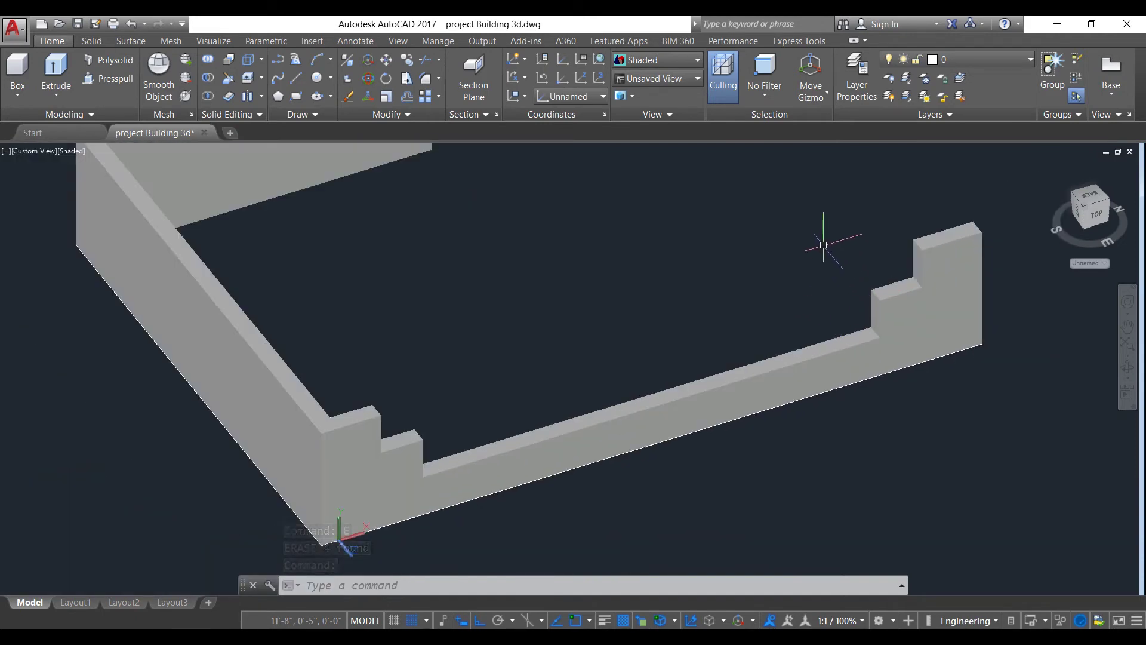
scroll(823, 244, "up", 3)
middle_click_drag(883, 256, 512, 223)
scroll(574, 234, "up", 2)
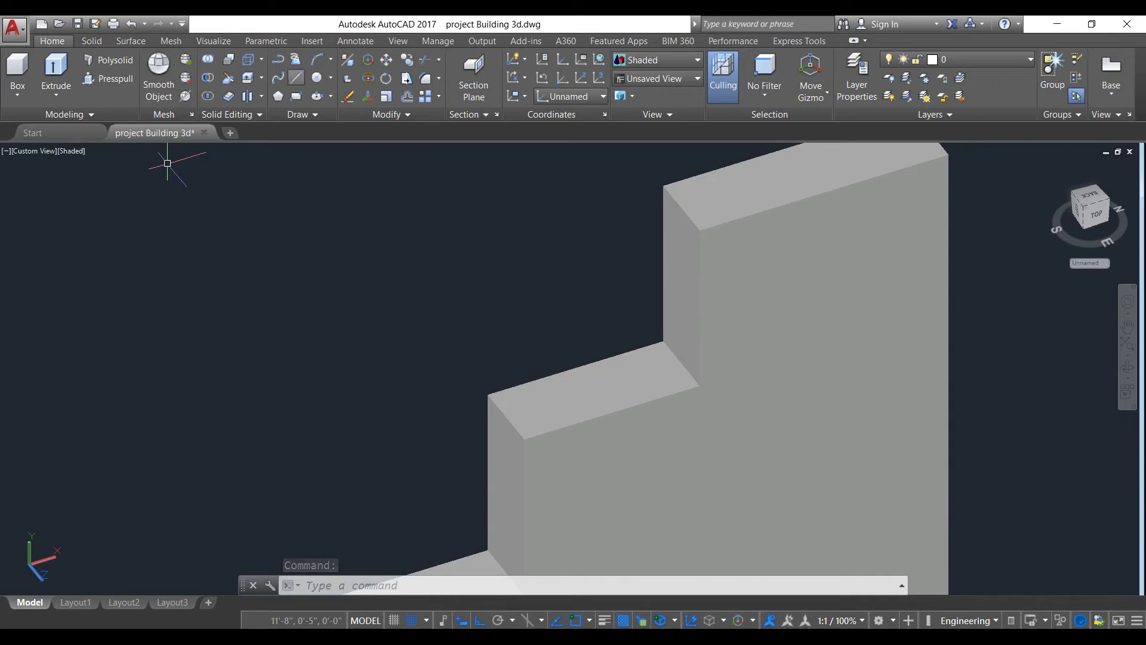
left_click(261, 59)
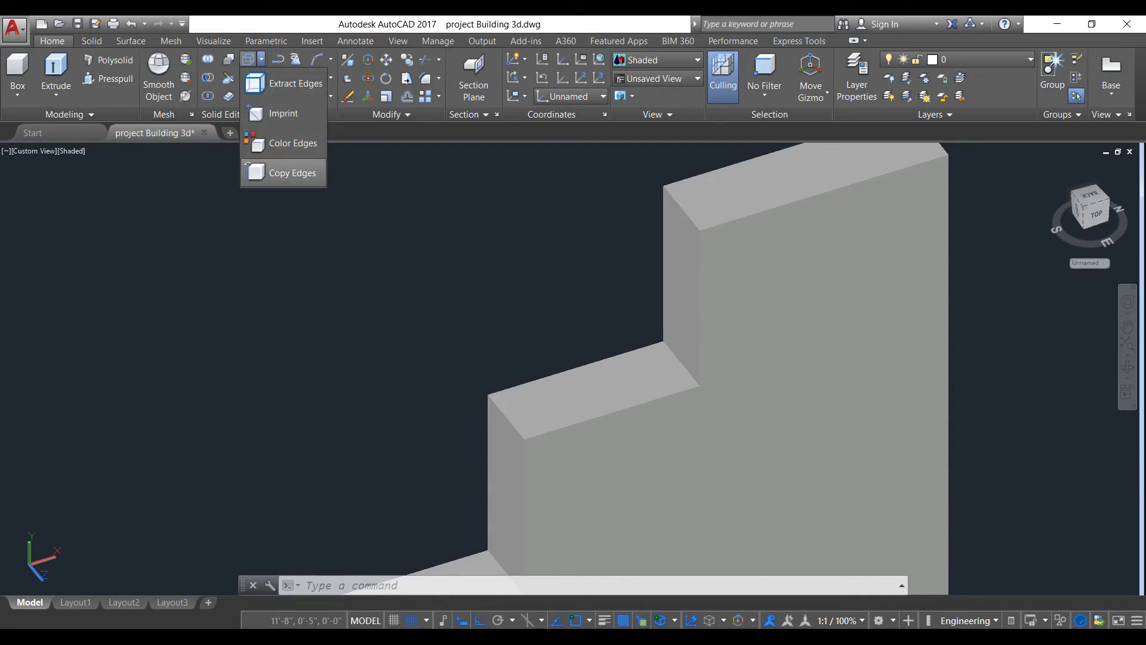
left_click(284, 174)
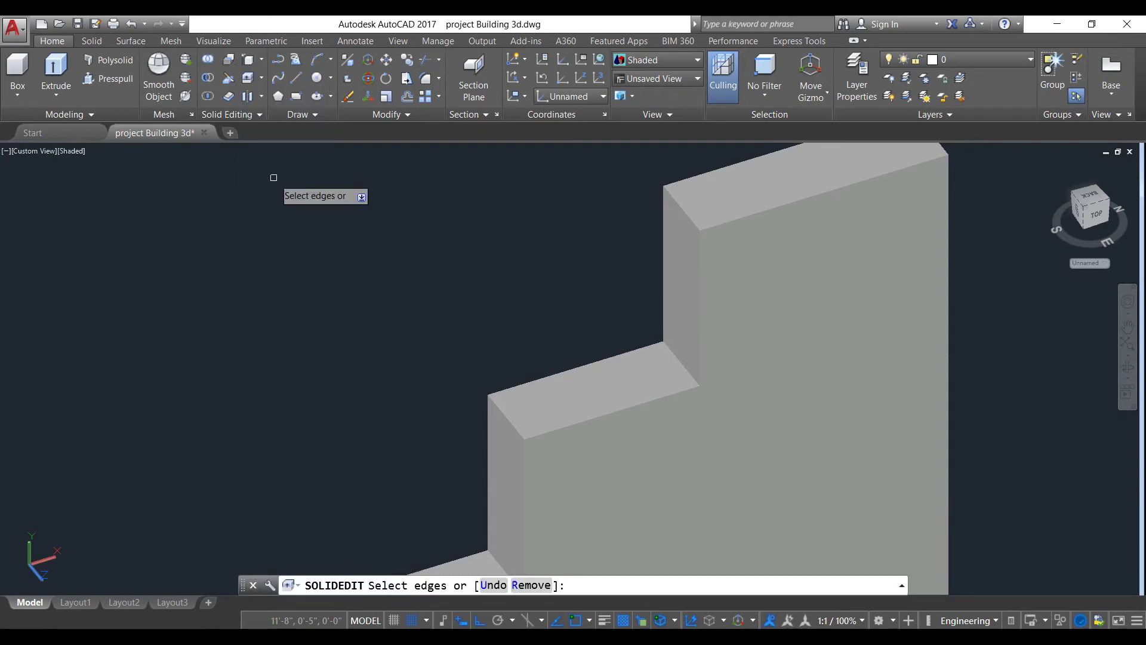
left_click(678, 207)
key("Return")
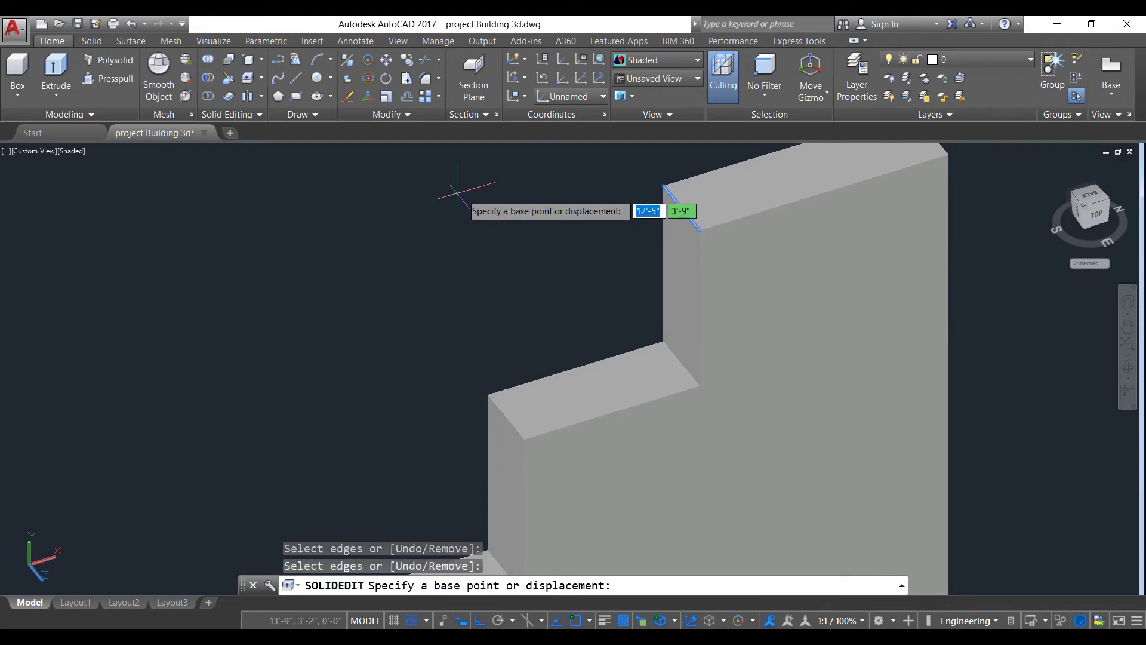
left_click(486, 190)
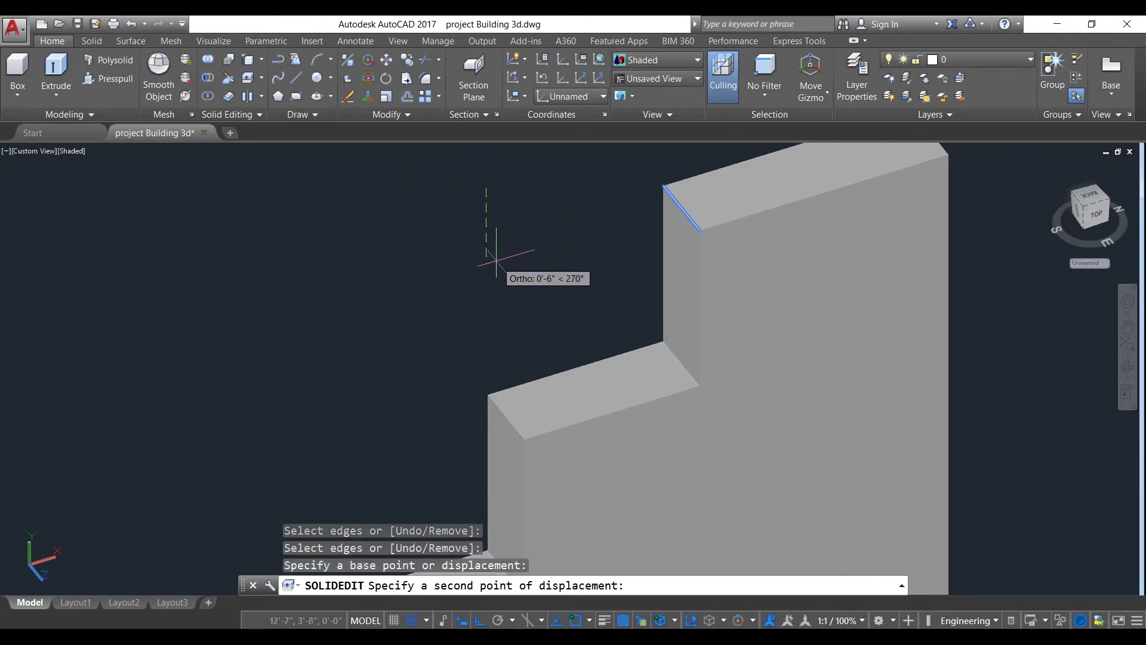
type("4")
key("Return")
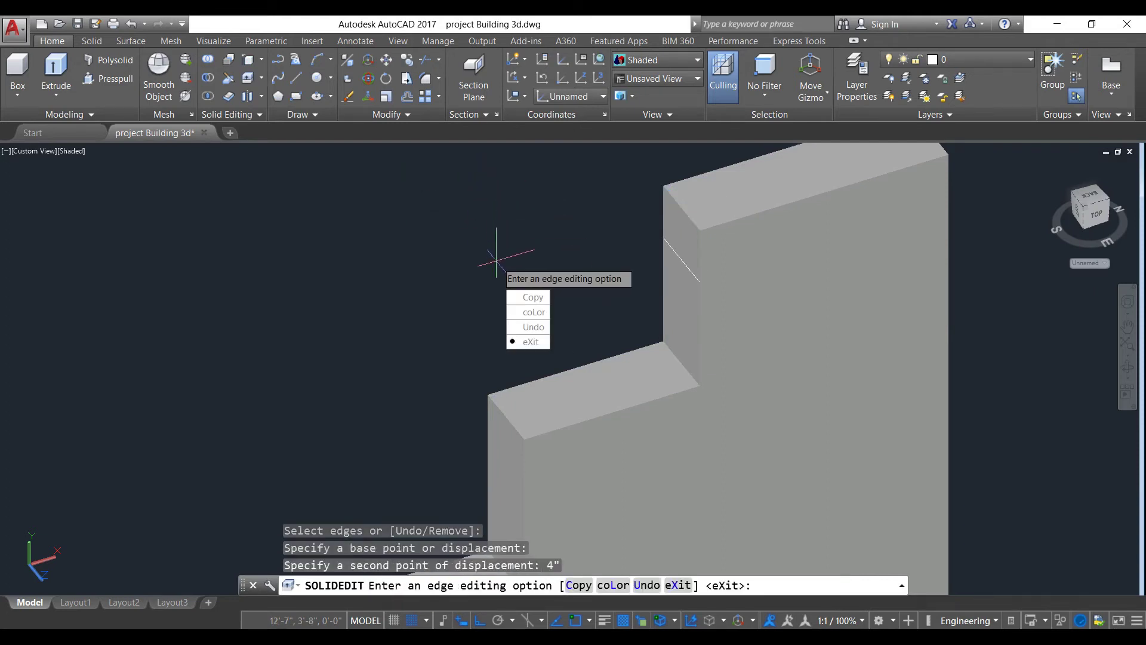
key("Return")
key("Return")
- Presspull the strip above the copied edge across the stepped opening to the opposite high step, forming a top rail
scroll(507, 274, "down", 4)
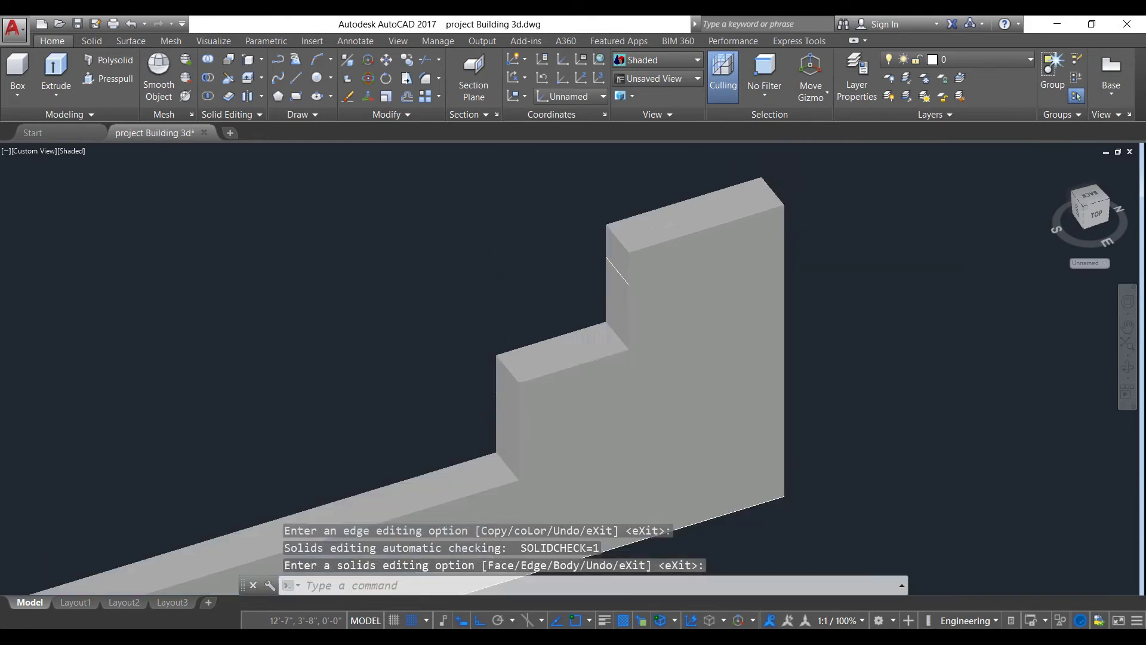
left_click(108, 79)
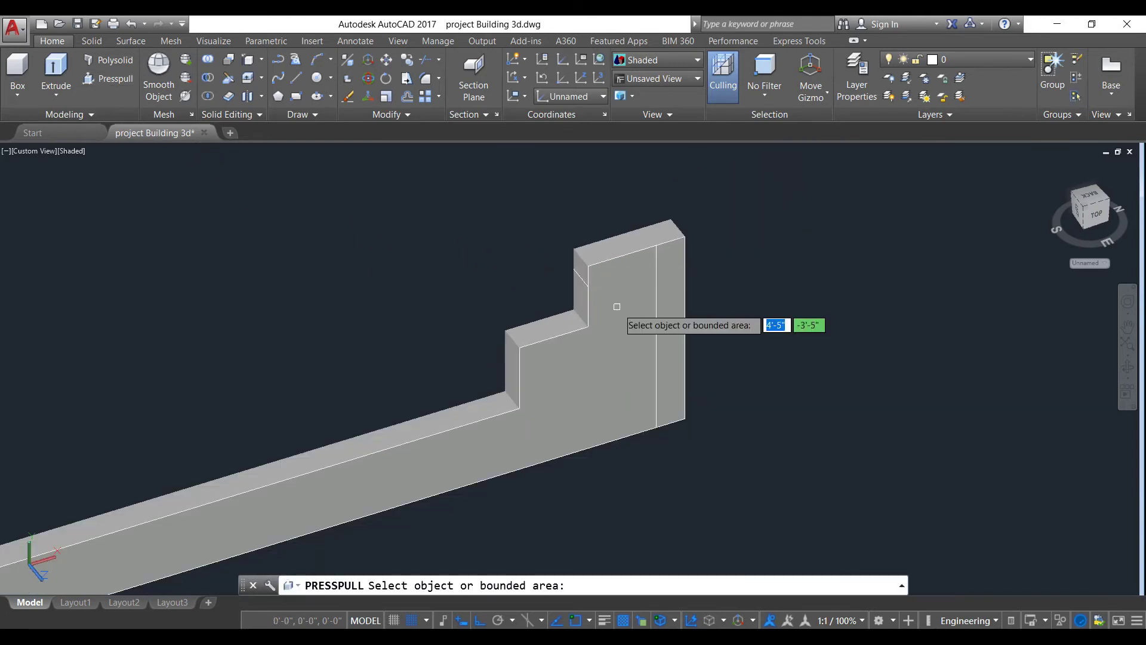
left_click(579, 263)
scroll(407, 278, "down", 4)
middle_click_drag(404, 274, 583, 259)
scroll(340, 332, "up", 3)
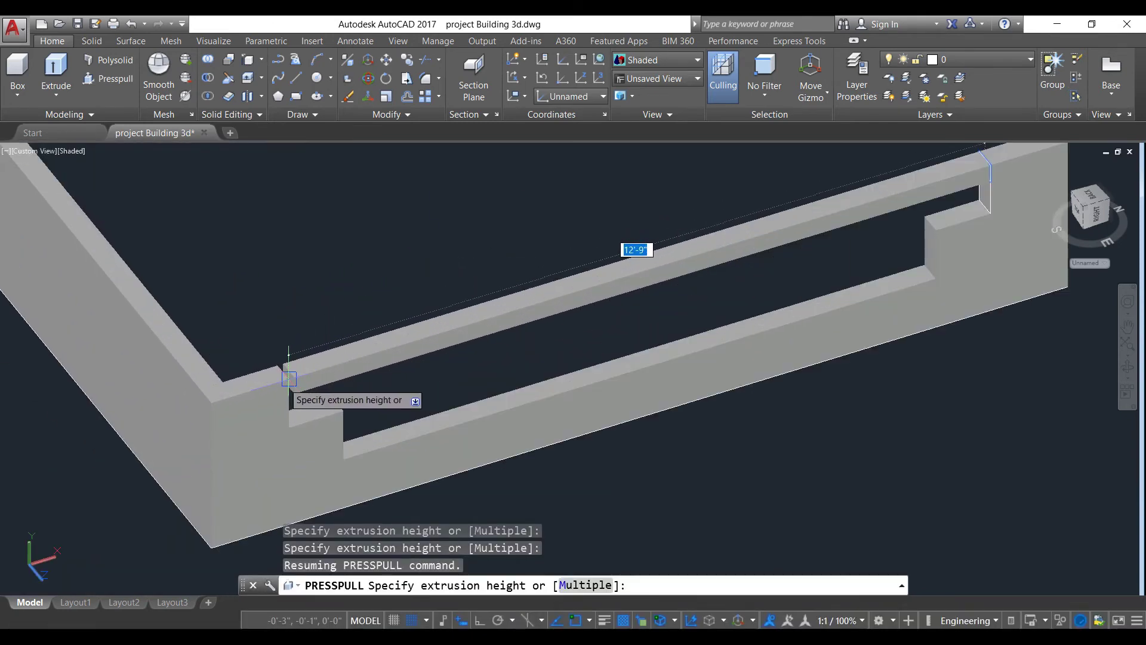
left_click(272, 375)
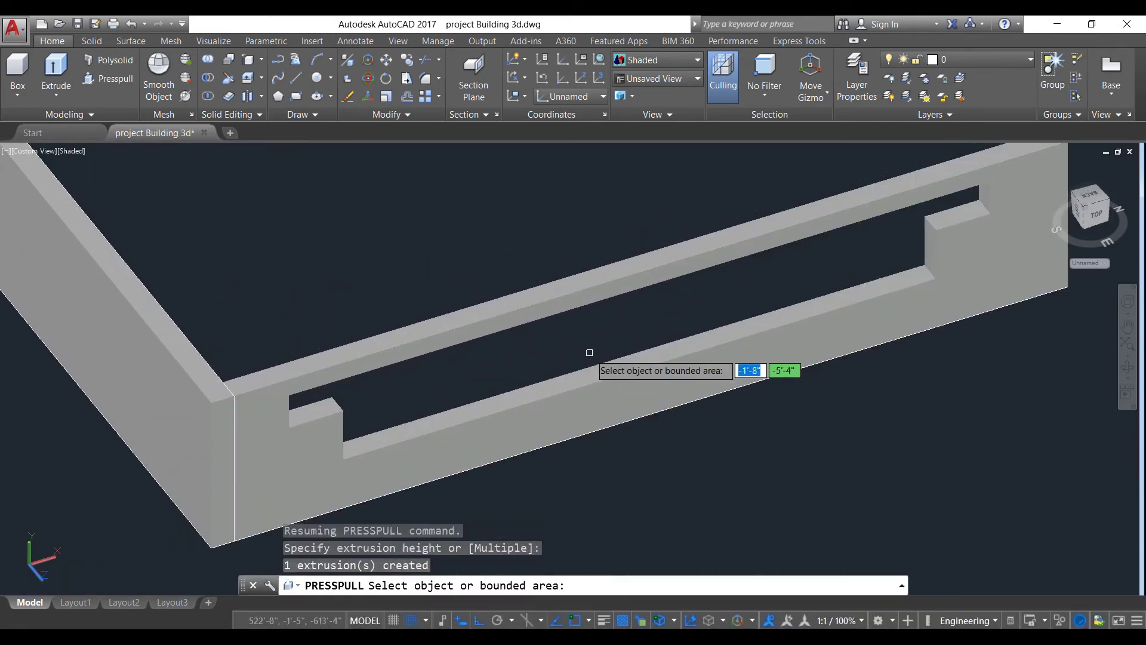
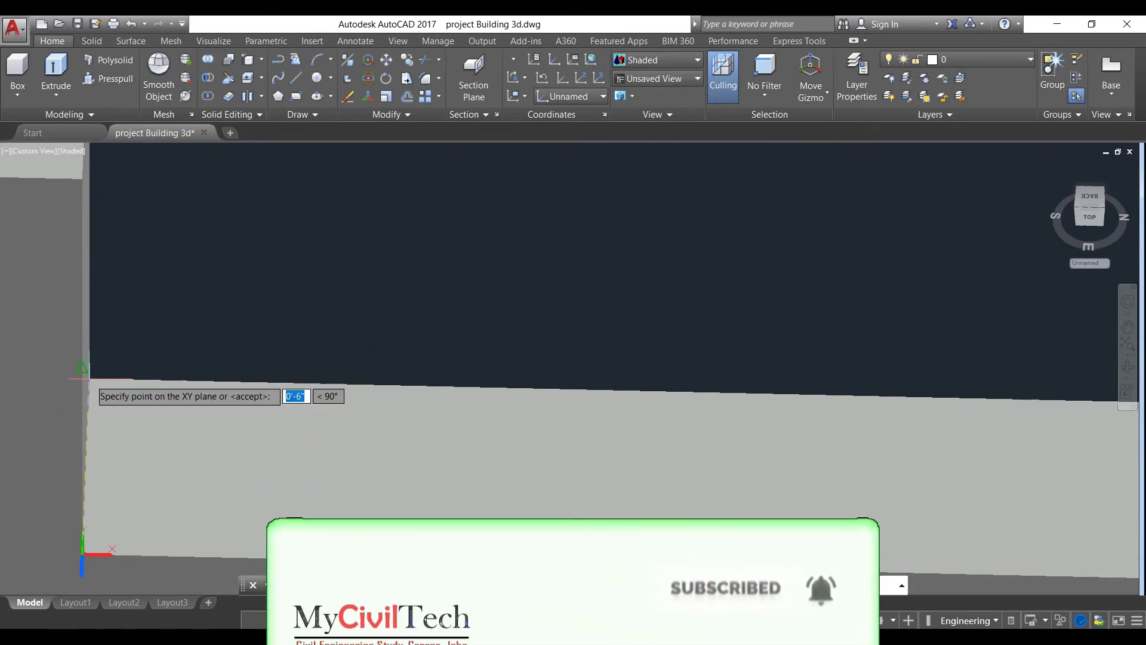
- Abandon the current UCS placement and set the visual style to Wireframe
key("Escape")
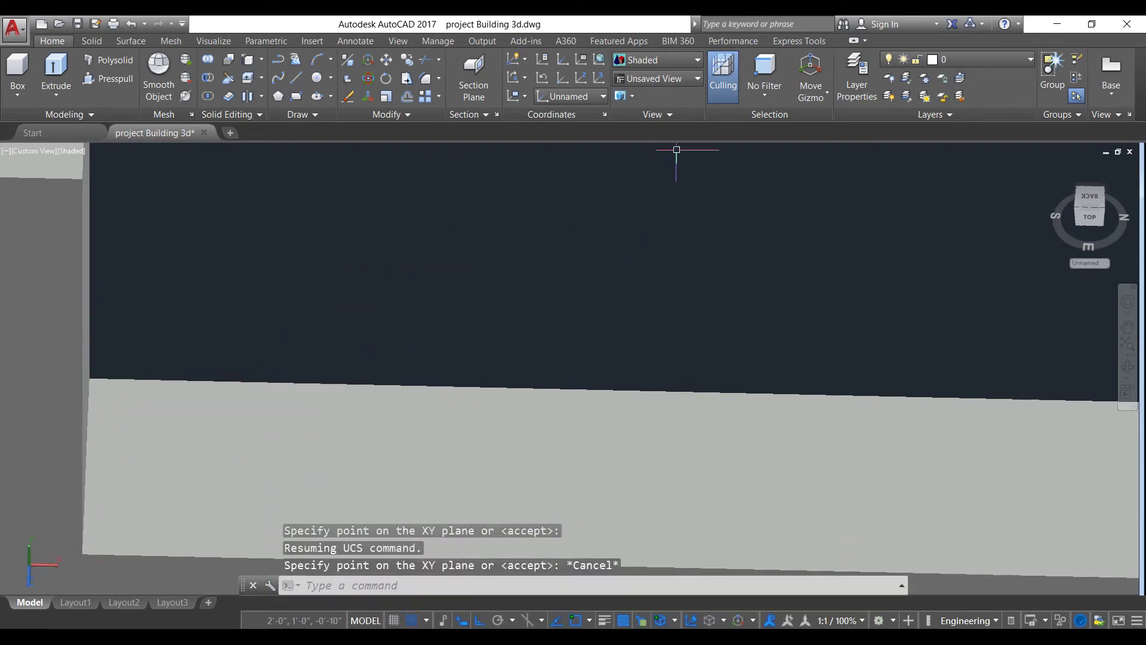
left_click(656, 59)
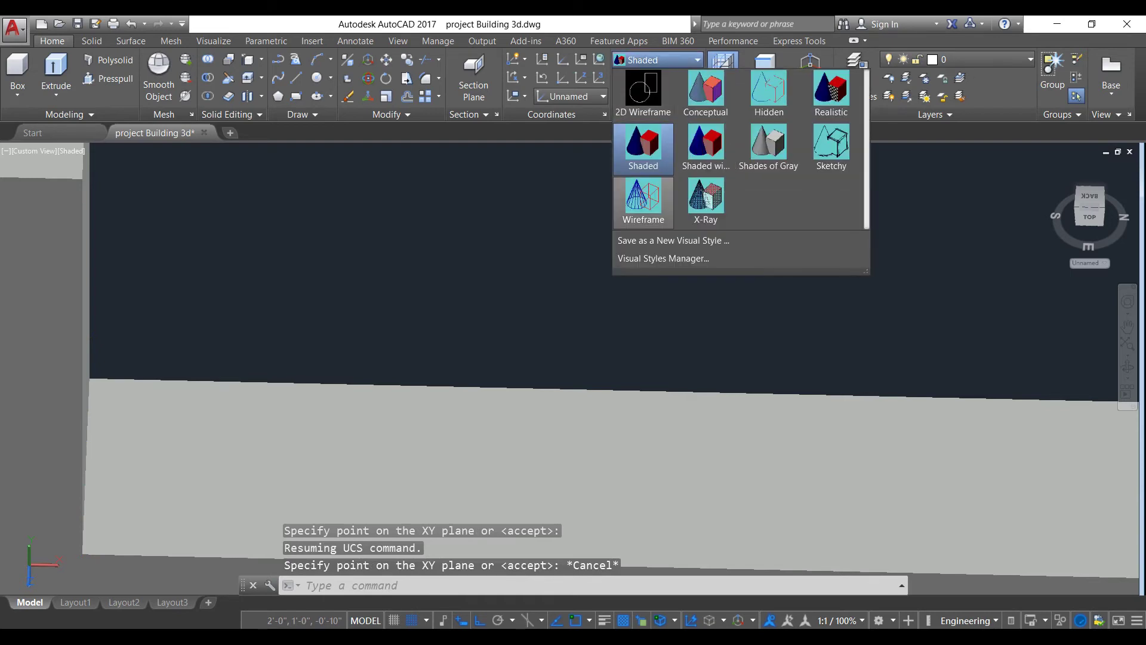
left_click(642, 200)
scroll(454, 254, "down", 3)
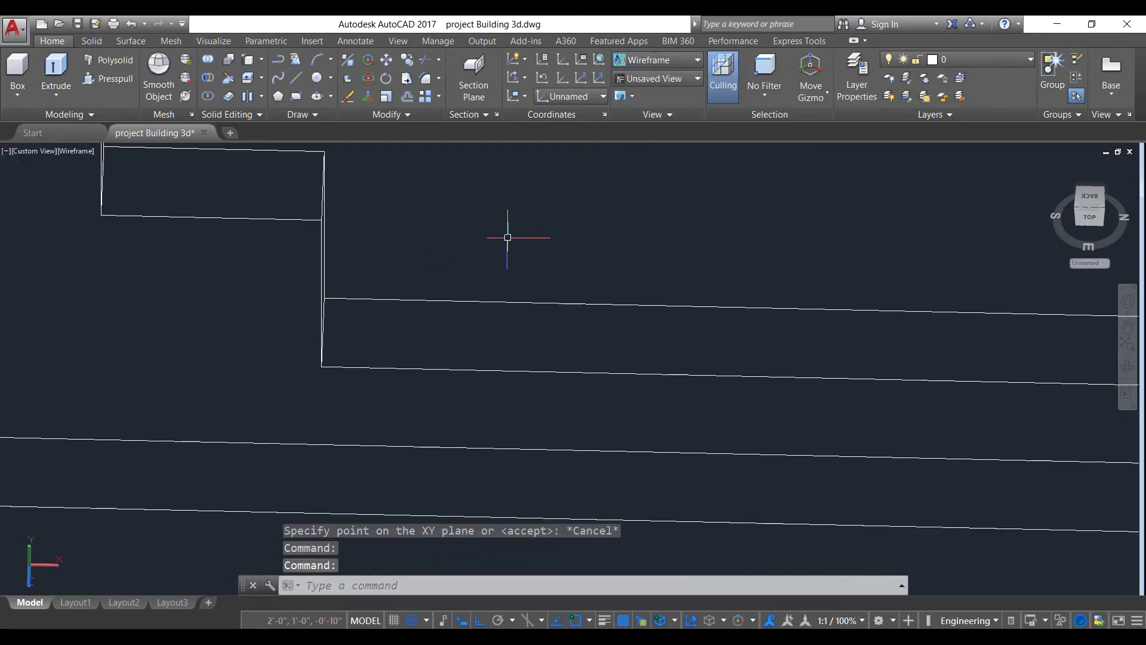
- Align the UCS to the stepped opening's lowest ledge, with its origin at the front inner corner, X along the front edge and Y across the ledge
type("cs")
key("Return")
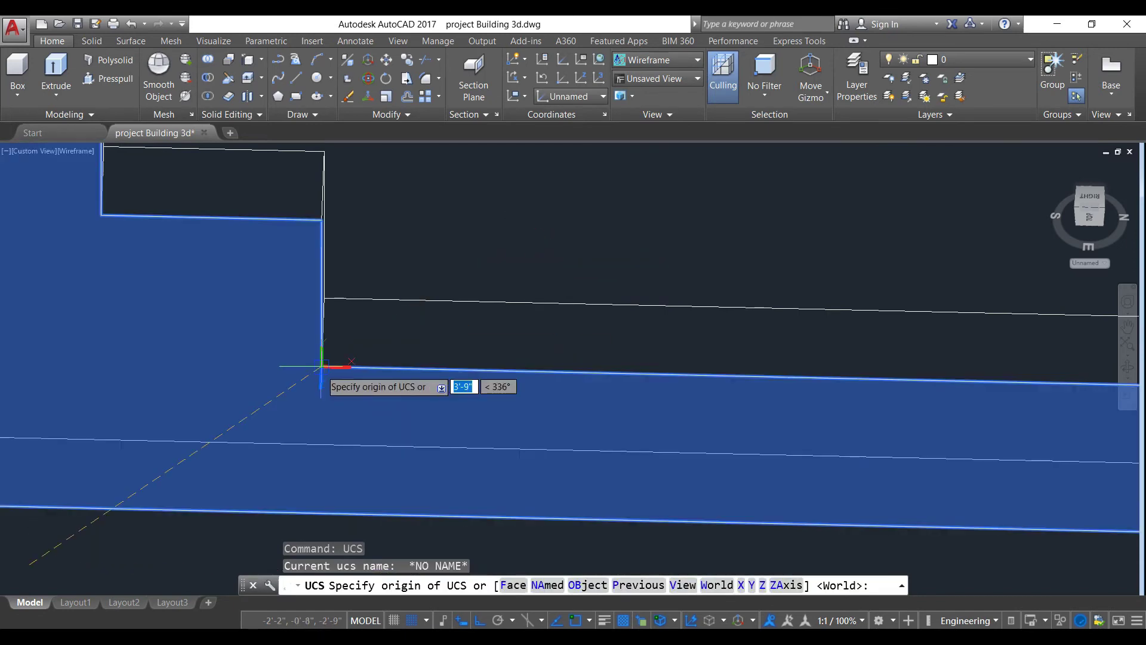
left_click(321, 367)
scroll(160, 405, "down", 5)
scroll(850, 389, "down", 3)
scroll(962, 420, "up", 3)
left_click(797, 310)
middle_click_drag(796, 310, 493, 394, "shift")
scroll(382, 334, "up", 8)
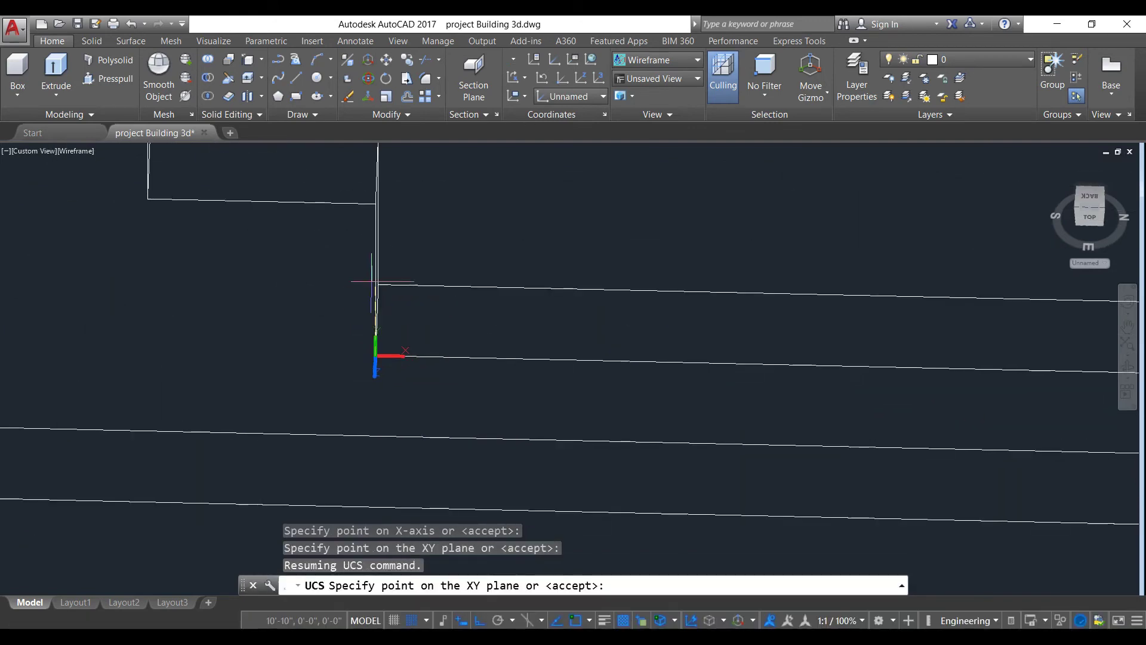
scroll(388, 281, "up", 5)
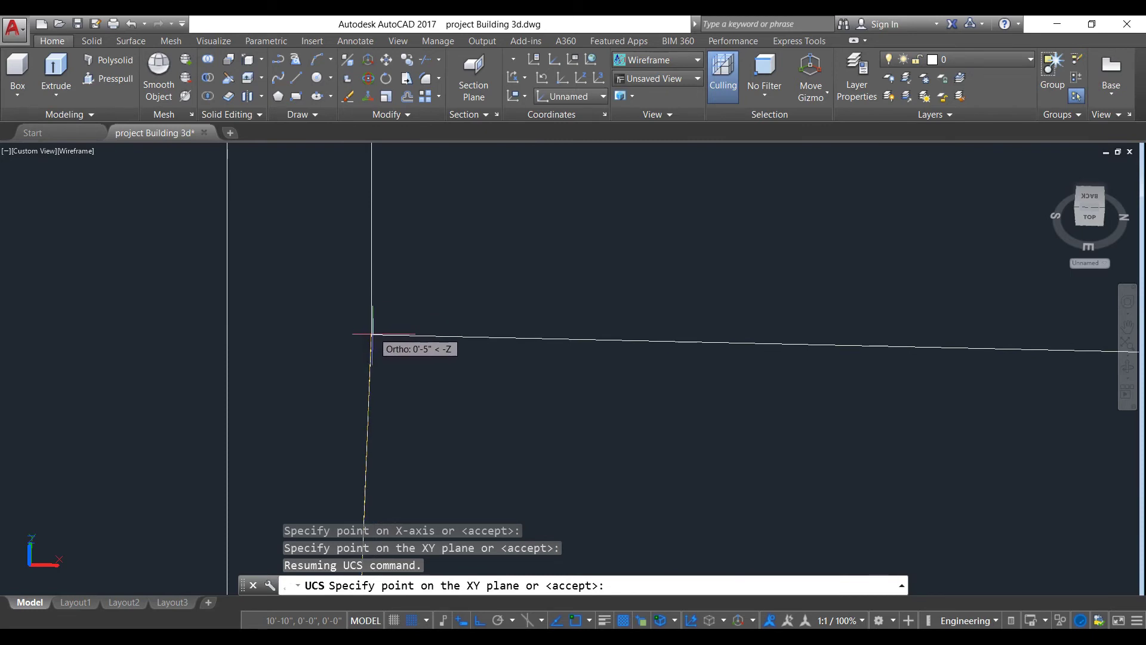
left_click(371, 334)
- Set the model's visual style back to Shaded
scroll(530, 400, "down", 5)
scroll(530, 436, "down", 2)
middle_click_drag(529, 436, 436, 353)
scroll(436, 353, "up", 5)
scroll(472, 399, "up", 2)
scroll(473, 394, "down", 1)
scroll(474, 391, "down", 3)
left_click(656, 60)
left_click(643, 149)
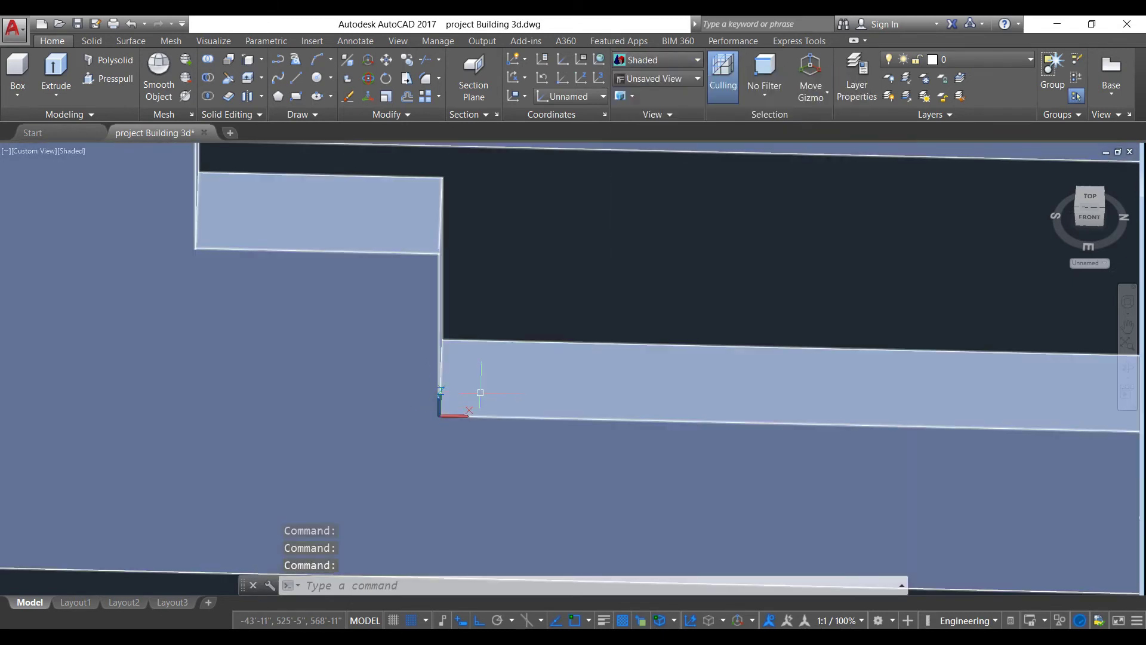
- Draw a 2" line along the lowest ledge, starting at the midpoint of its short edge beside the step
scroll(493, 380, "up", 2)
type("l")
key("Return")
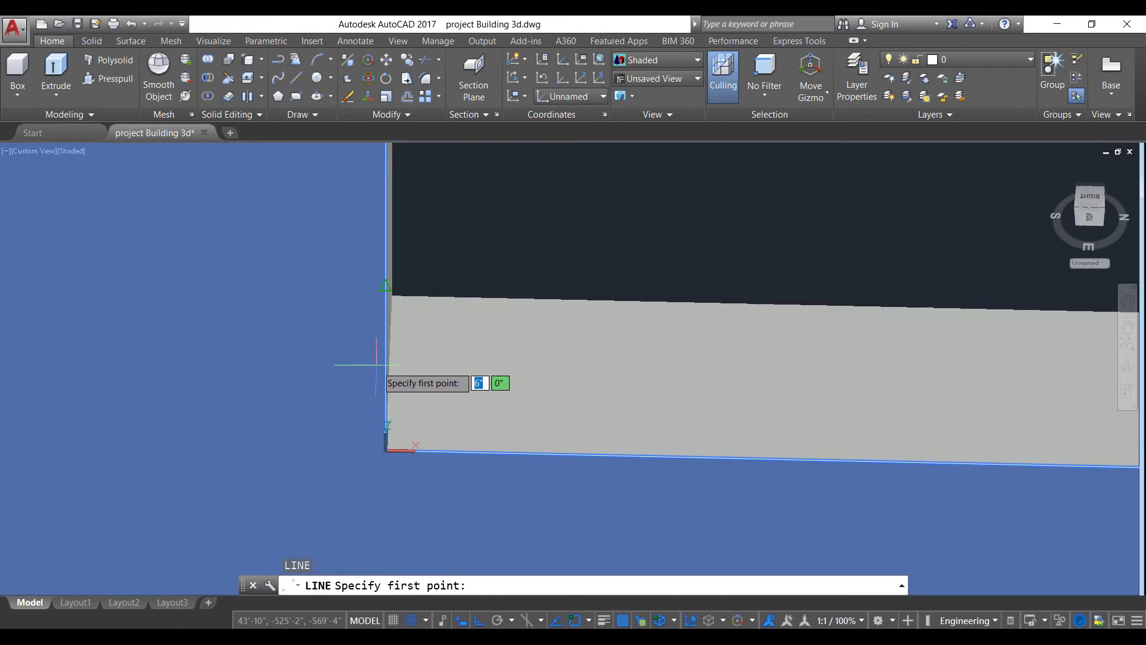
scroll(398, 365, "up", 3)
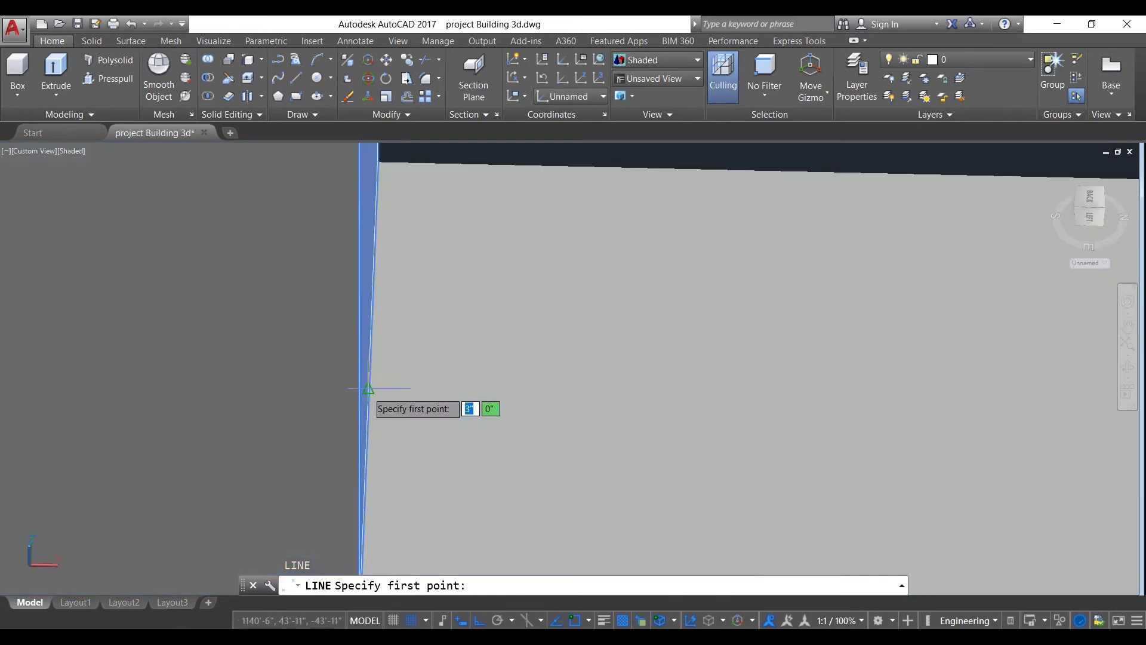
left_click(368, 388)
scroll(574, 393, "down", 3)
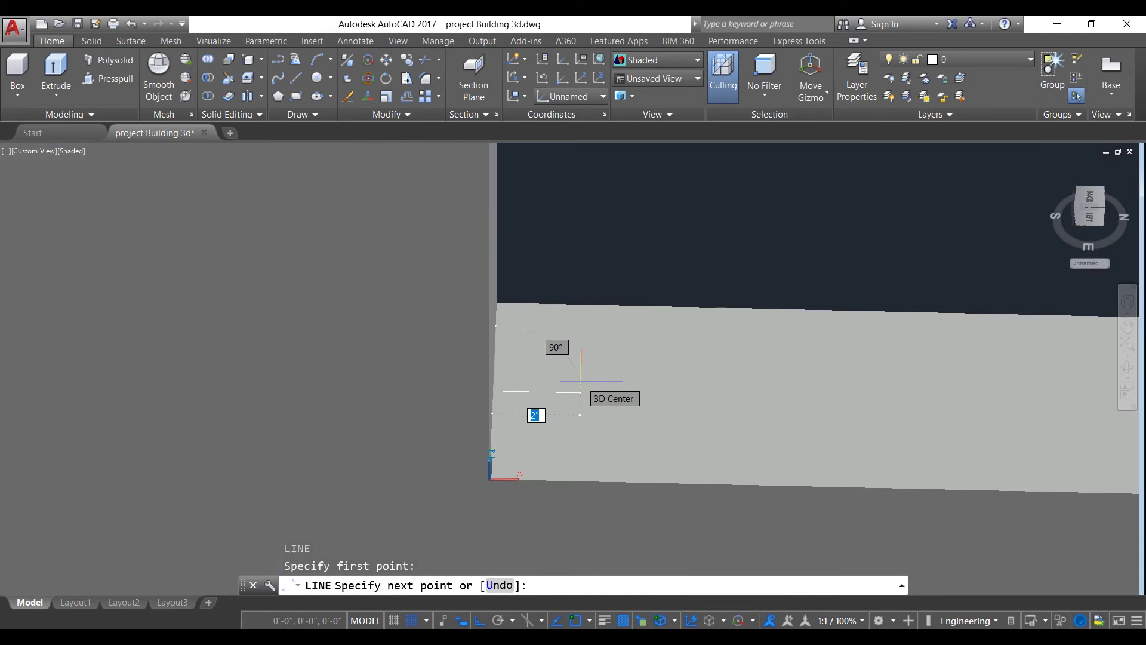
type("2")
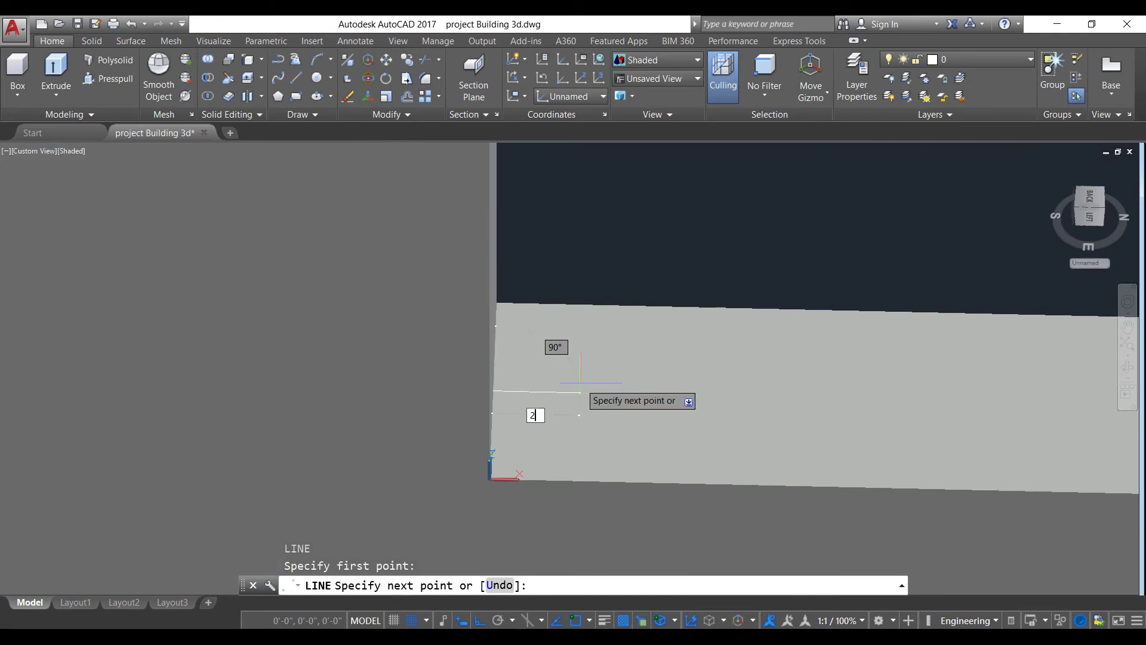
type("\"")
key("Return")
key("Return")
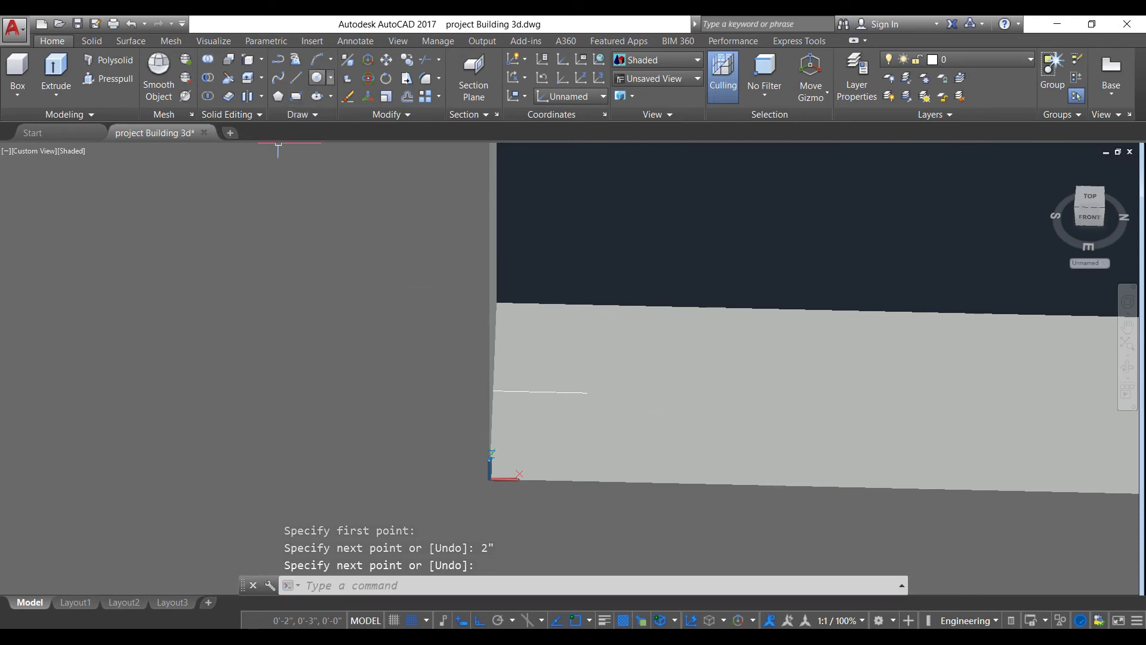
- Draw a circle of 1" radius centred on the free end of the 2" line
left_click(316, 78)
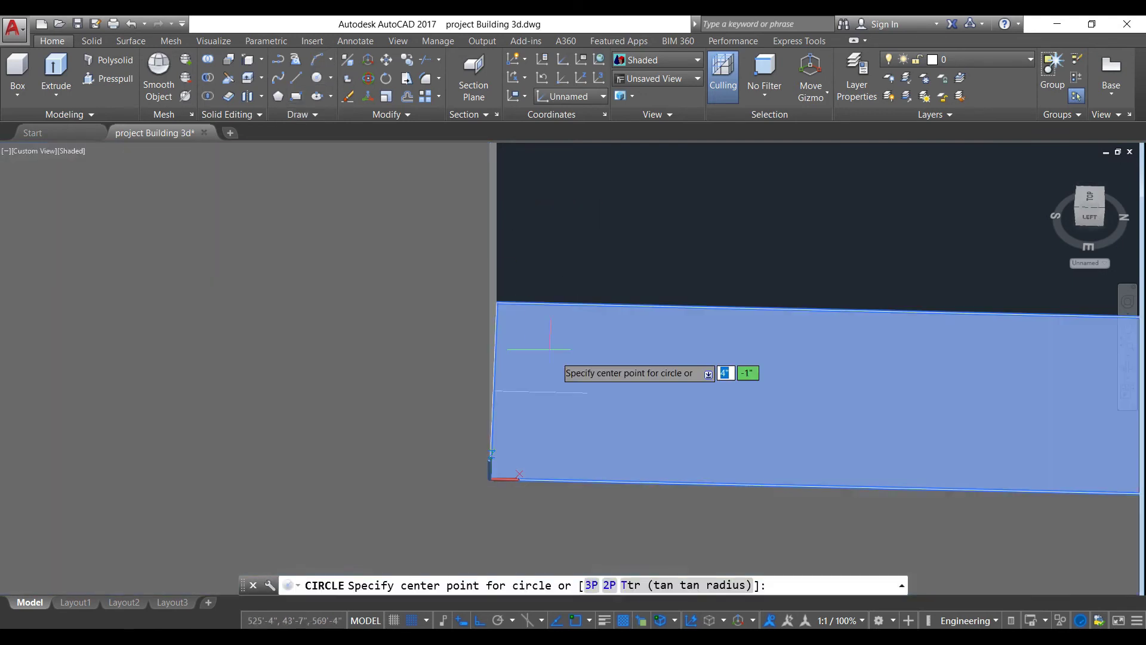
left_click(586, 392)
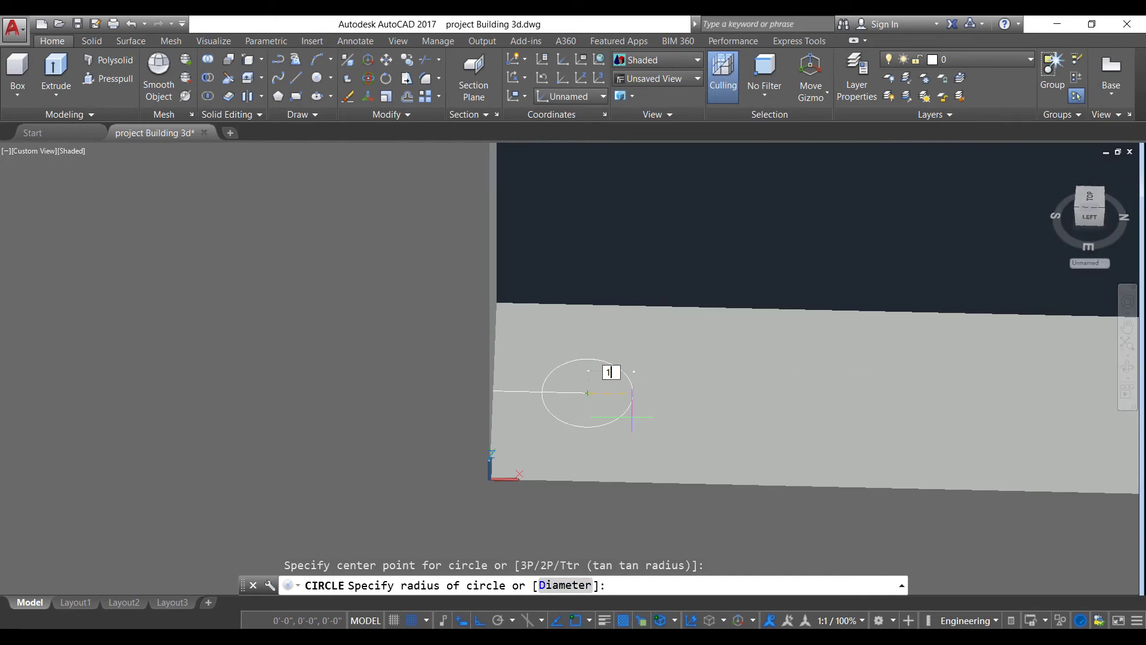
key("Return")
- Erase the 2" helper line running from the step to the circle's centre
scroll(633, 395, "down", 6)
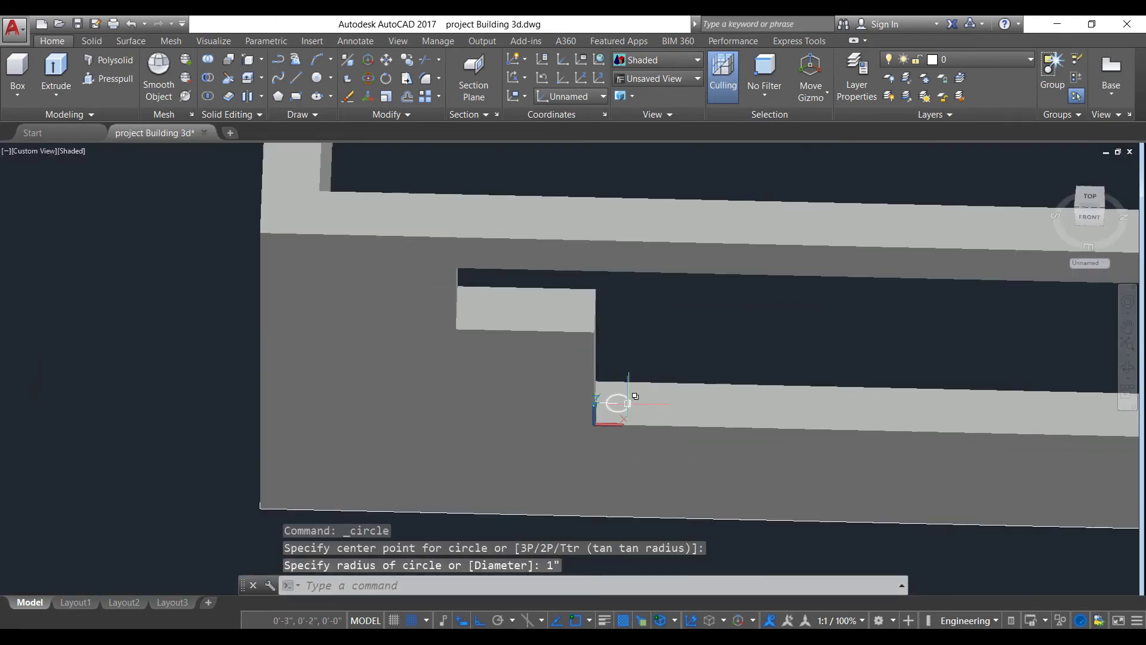
scroll(632, 400, "up", 6)
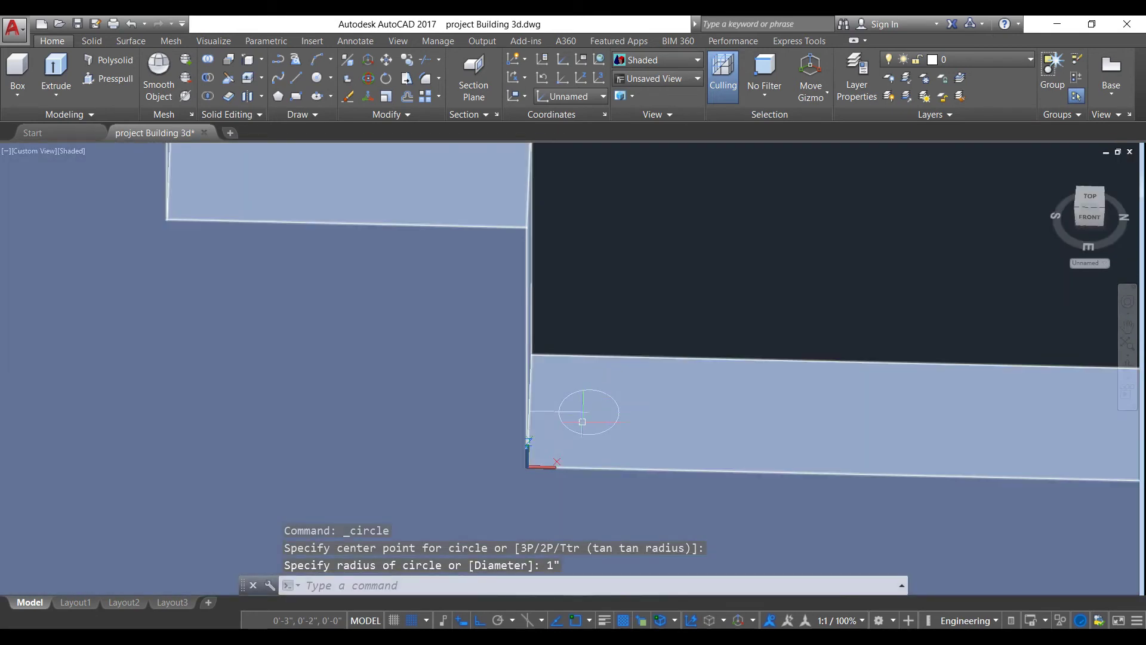
scroll(582, 421, "up", 3)
left_click(537, 392)
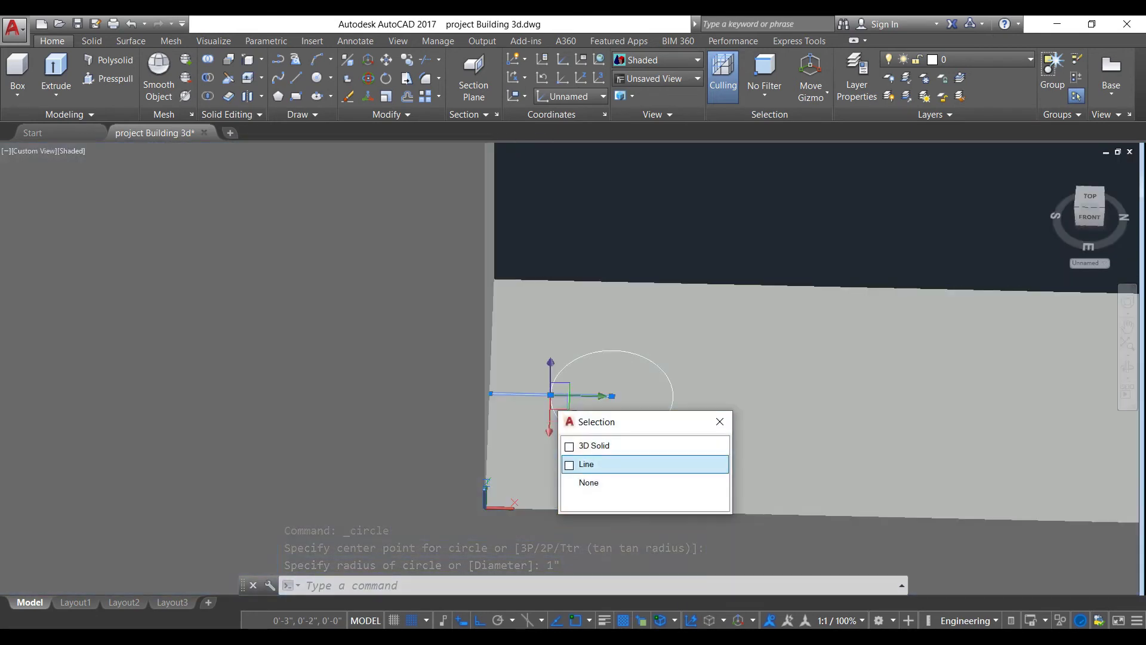
left_click(587, 463)
type("E")
key("Return")
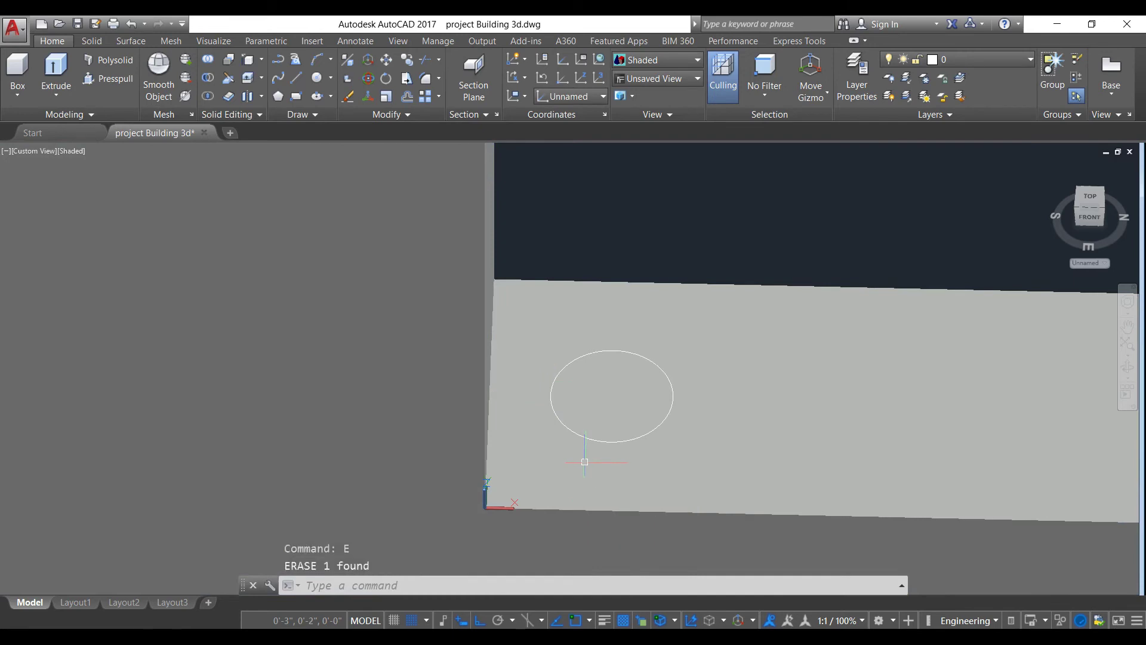
- Extrude the circle 2' up into the top rail to form a round vertical bar
scroll(574, 398, "down", 4)
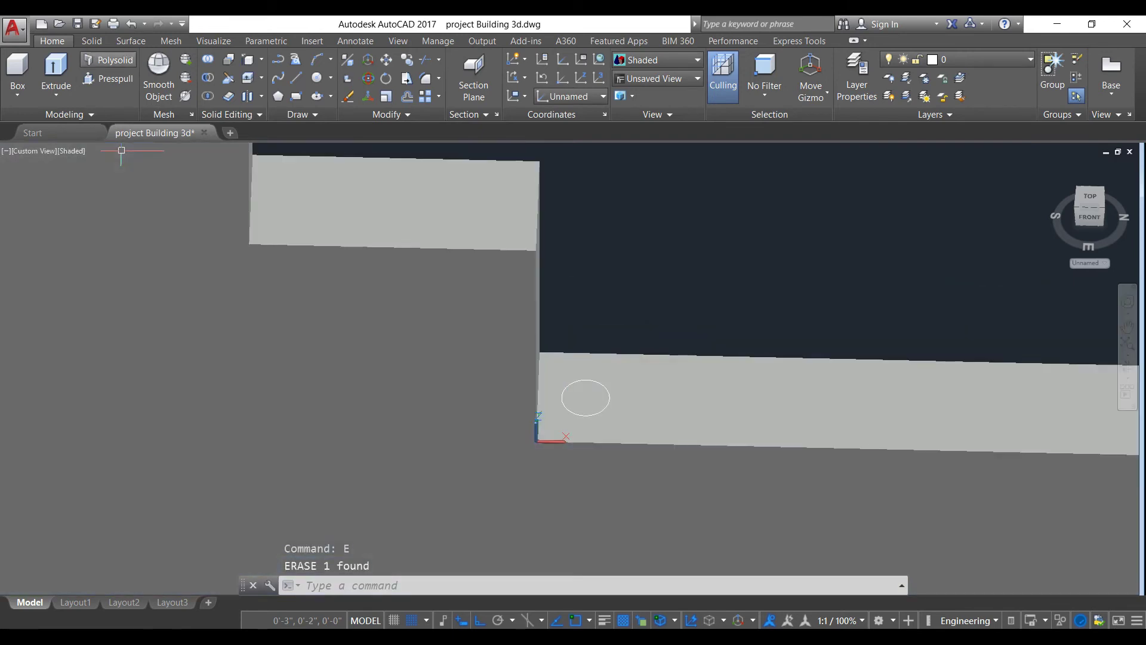
type("EXT")
key("Return")
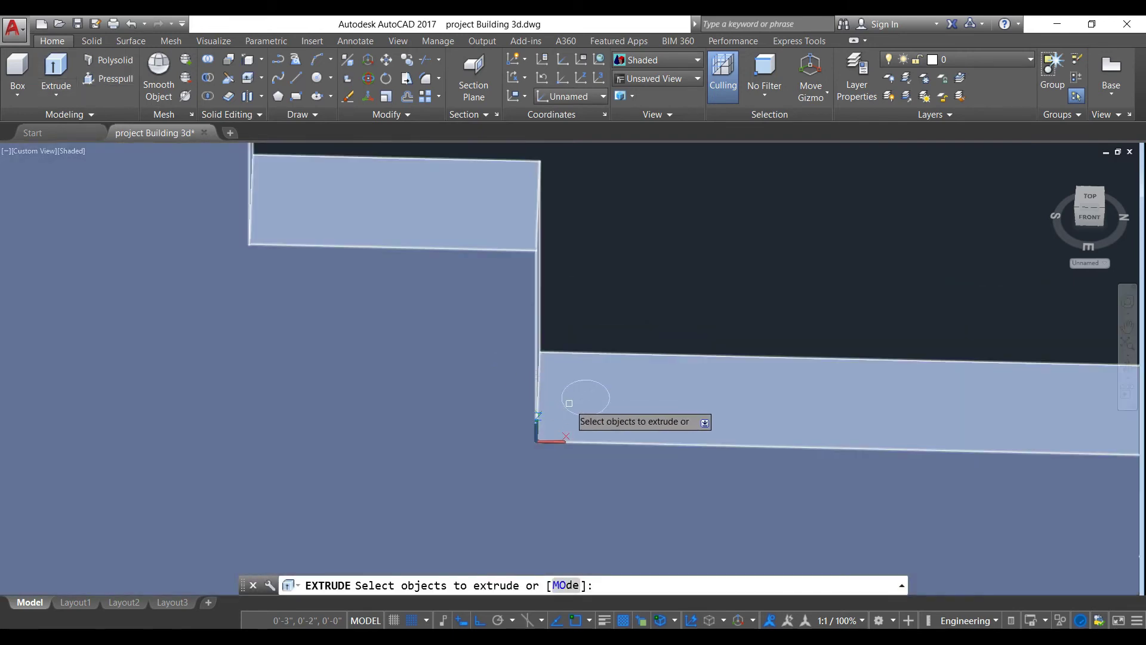
left_click(576, 413)
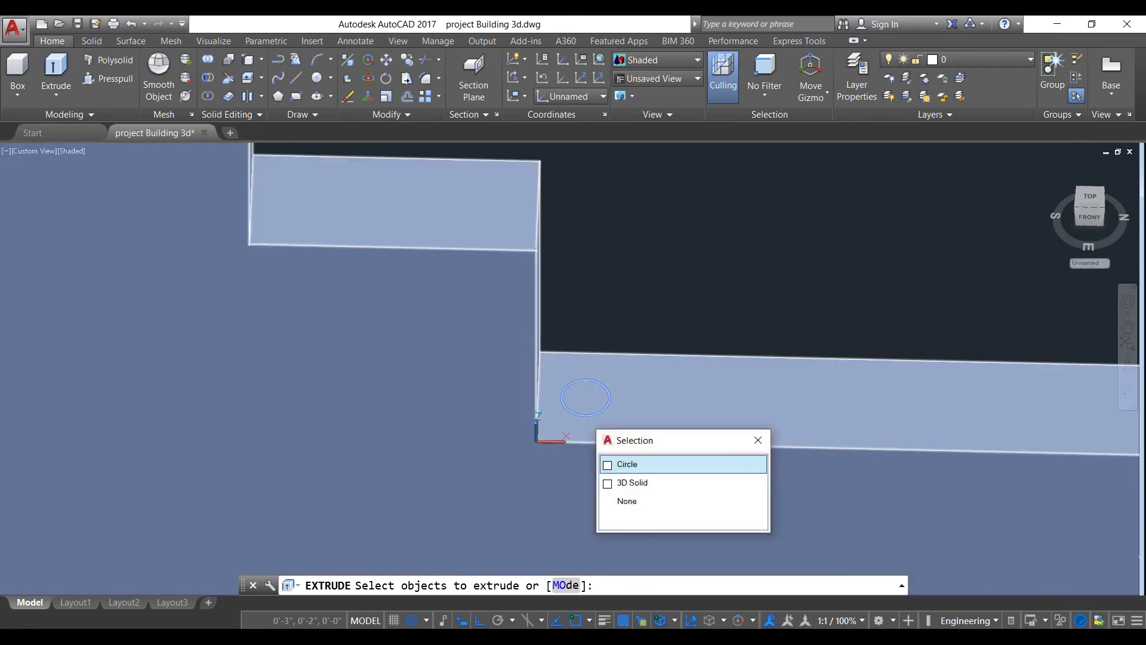
left_click(627, 464)
key("Return")
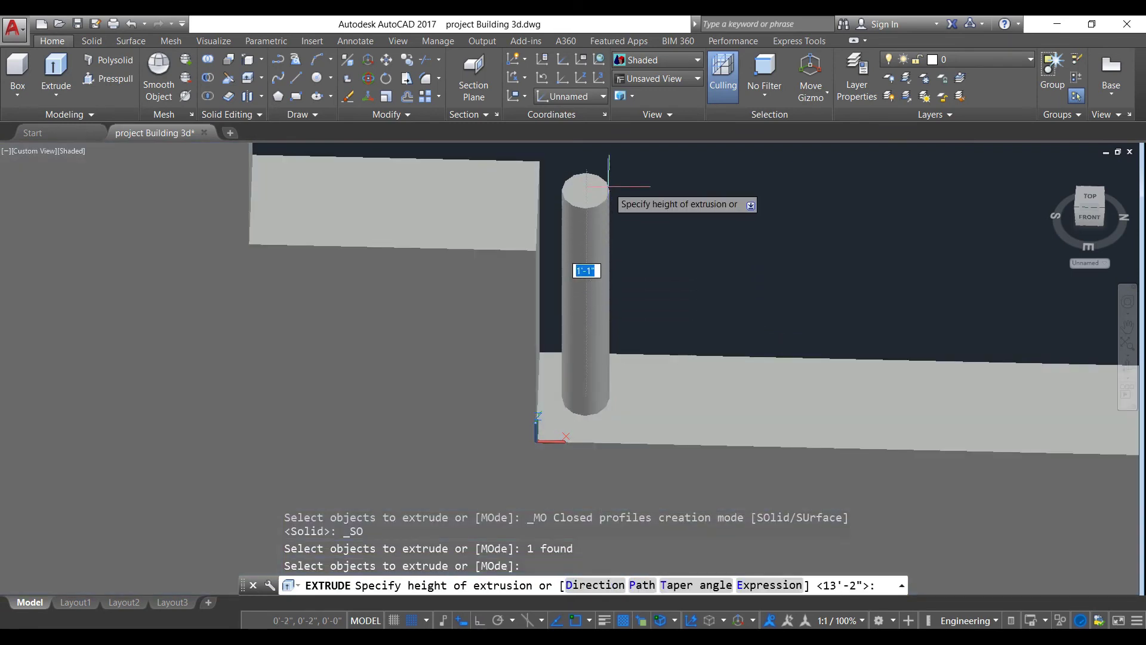
scroll(609, 186, "down", 2)
middle_click_drag(609, 186, 590, 269)
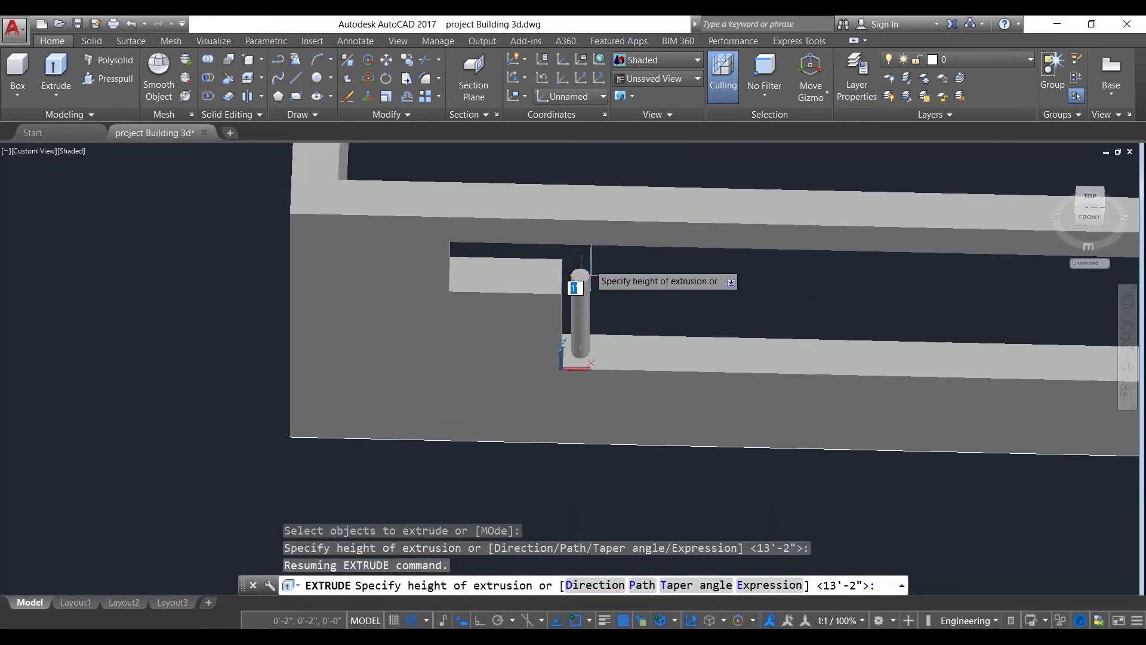
left_click(578, 220)
scroll(674, 316, "down", 3)
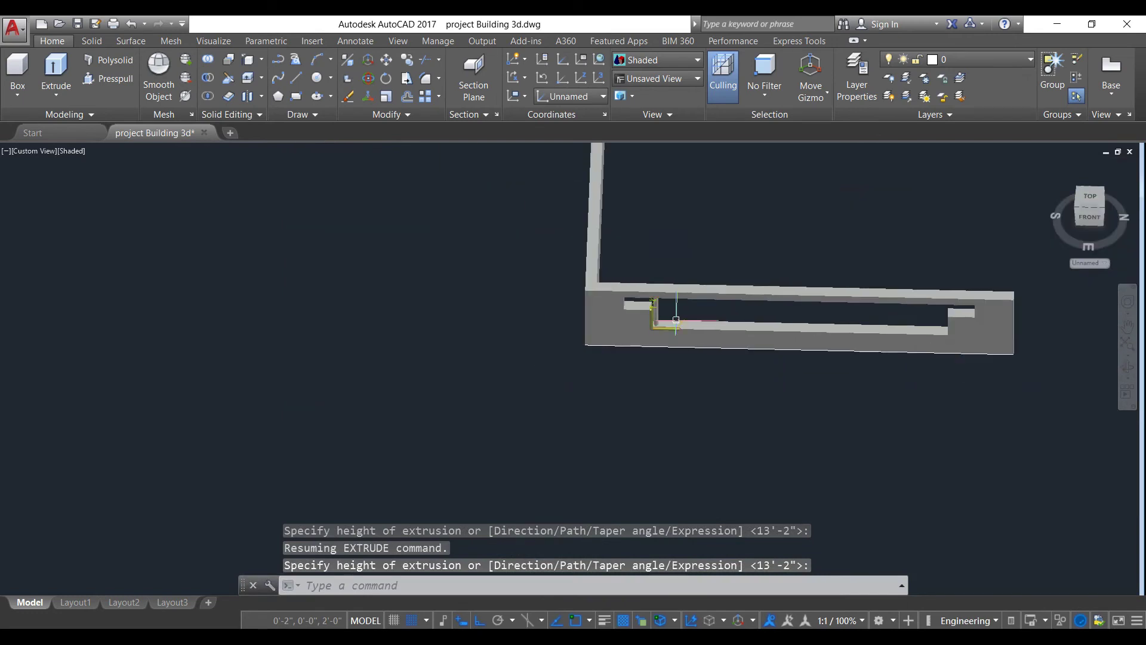
scroll(650, 314, "up", 2)
scroll(997, 320, "down", 1)
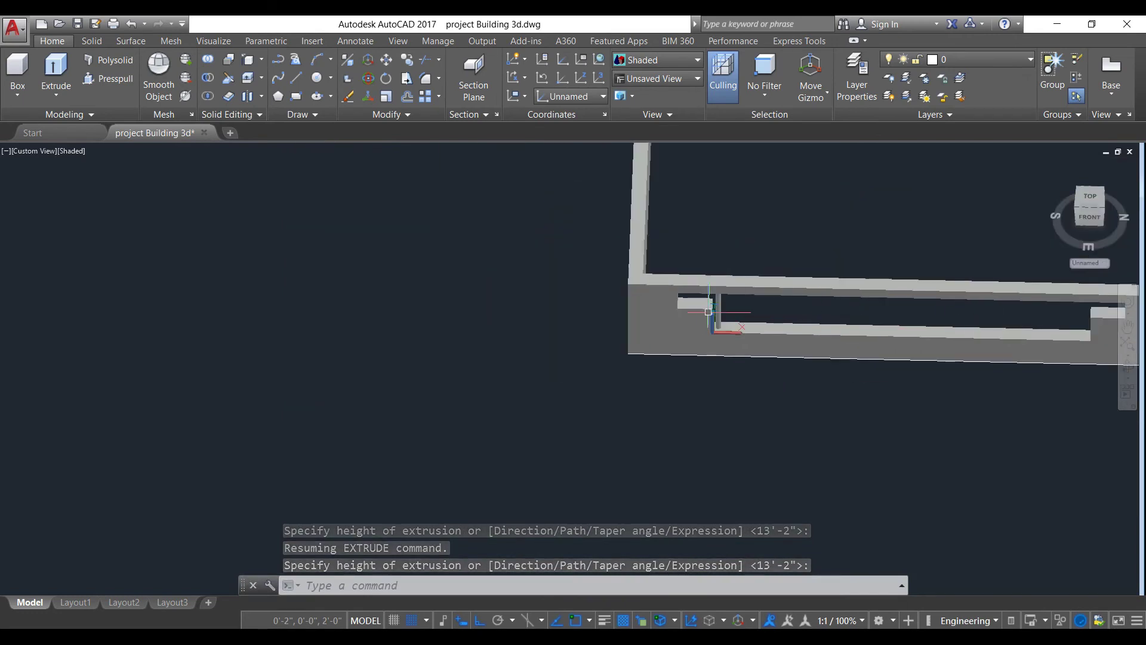
scroll(752, 307, "up", 3)
middle_click_drag(805, 303, 465, 306)
scroll(642, 285, "down", 2)
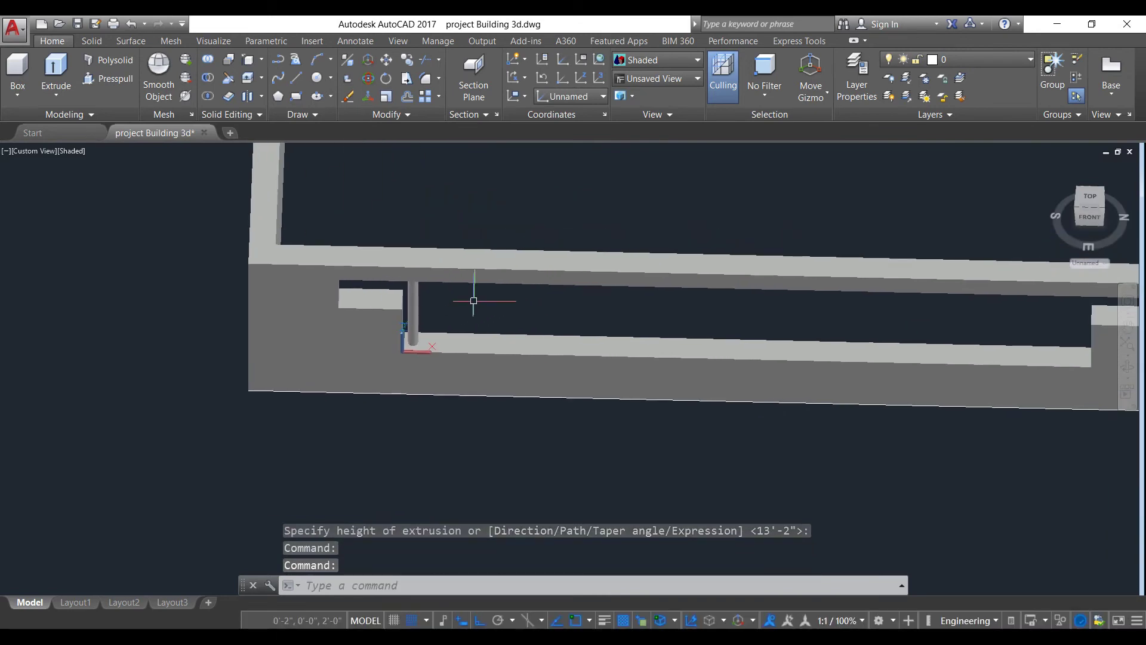
scroll(473, 301, "down", 2)
scroll(474, 300, "up", 1)
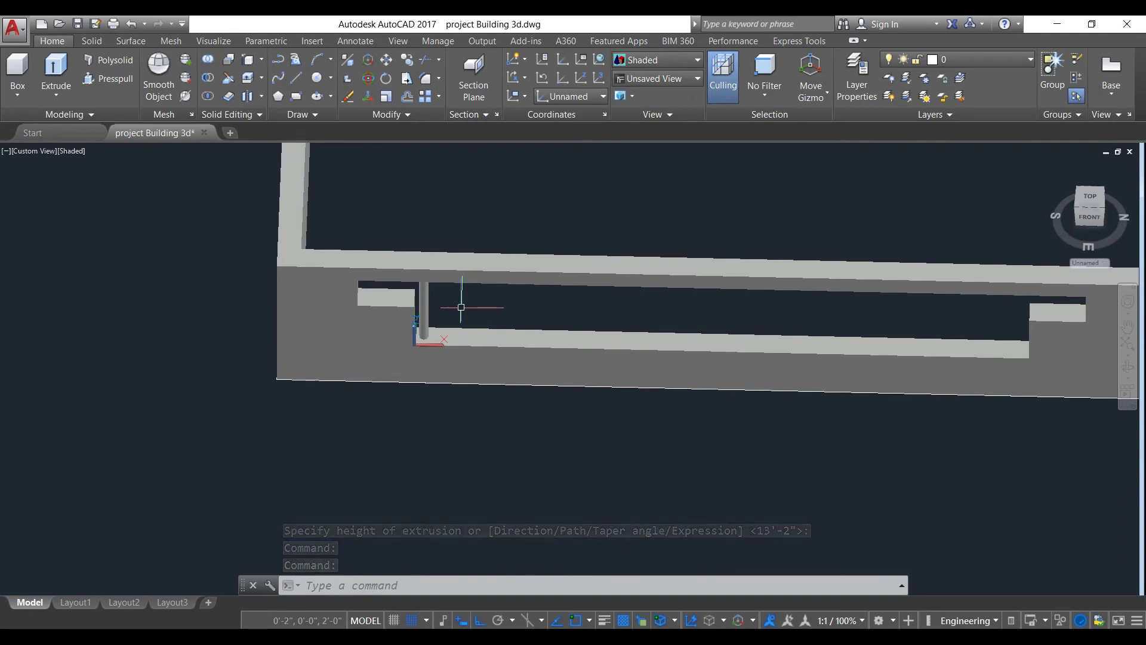
type("rr")
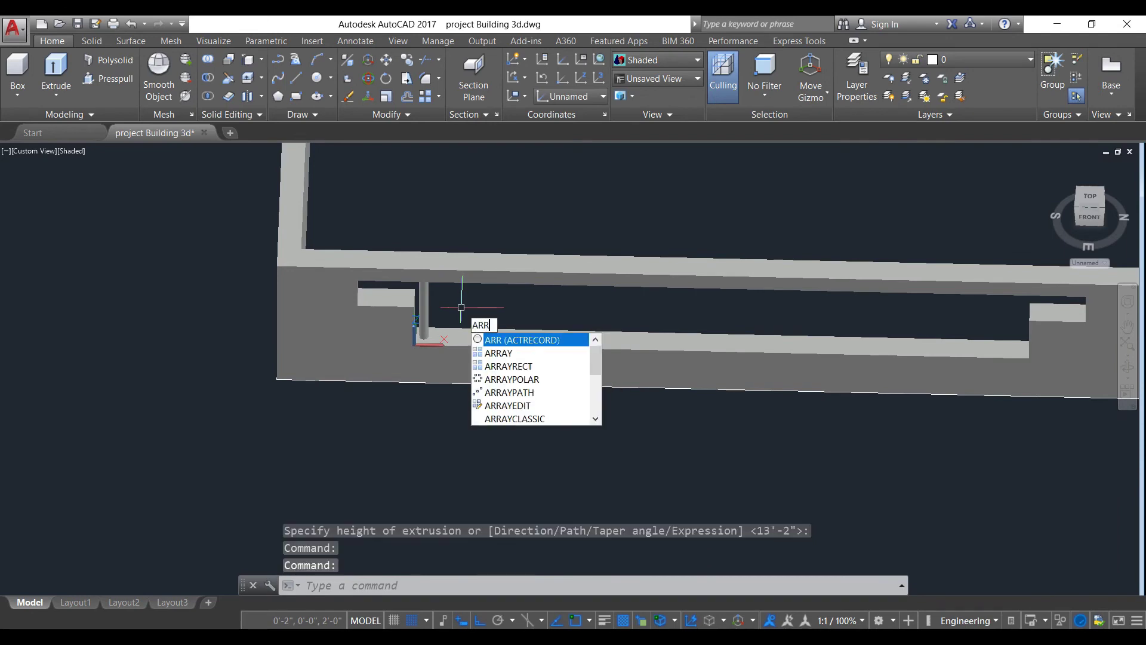
key("Down")
key("Return")
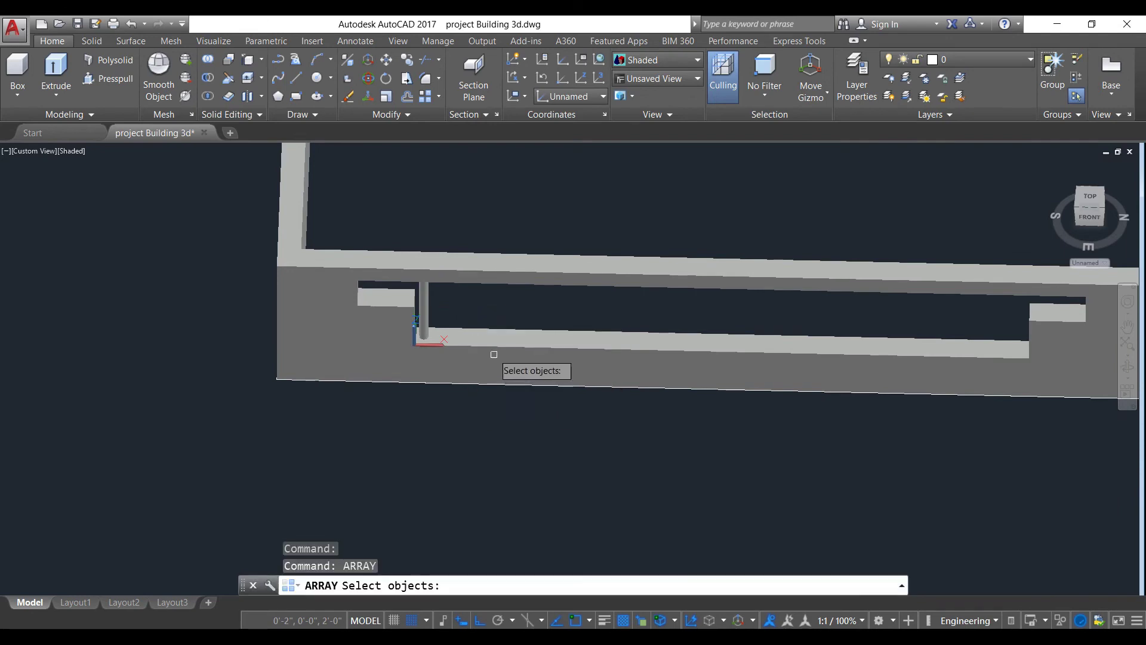
left_click(425, 307)
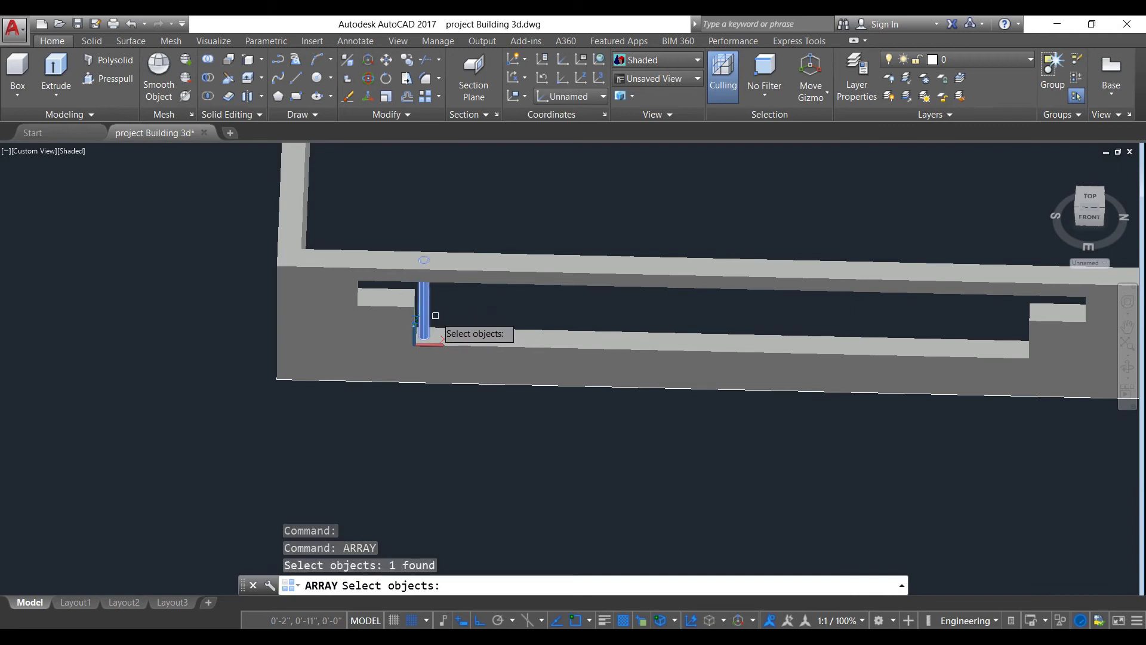
key("Return")
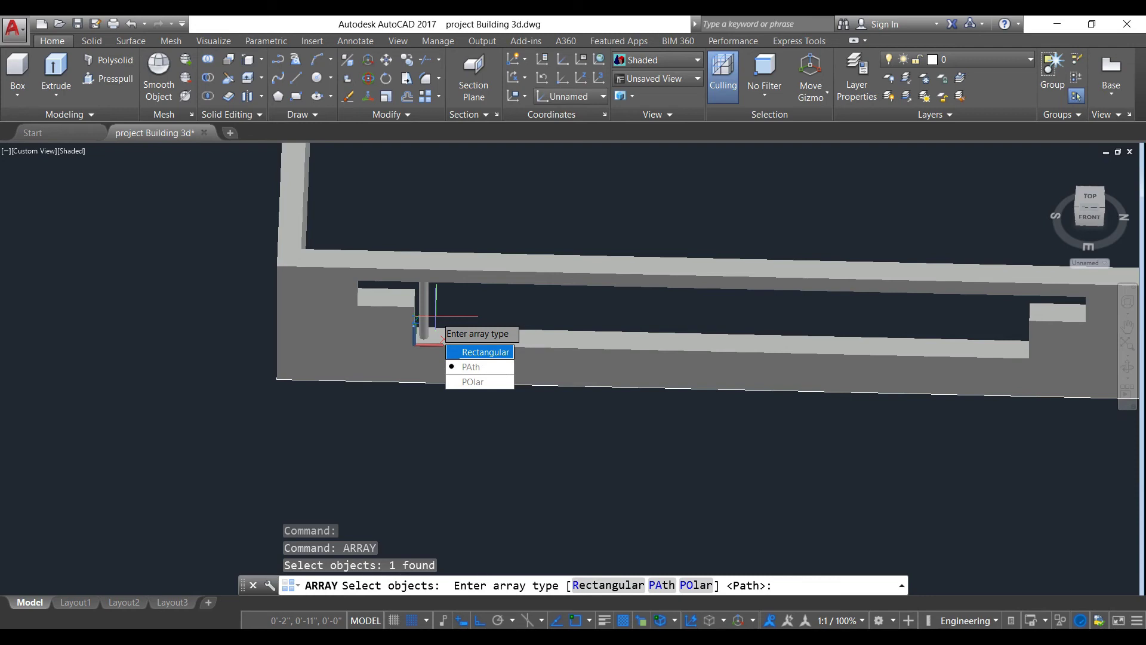
key("Escape")
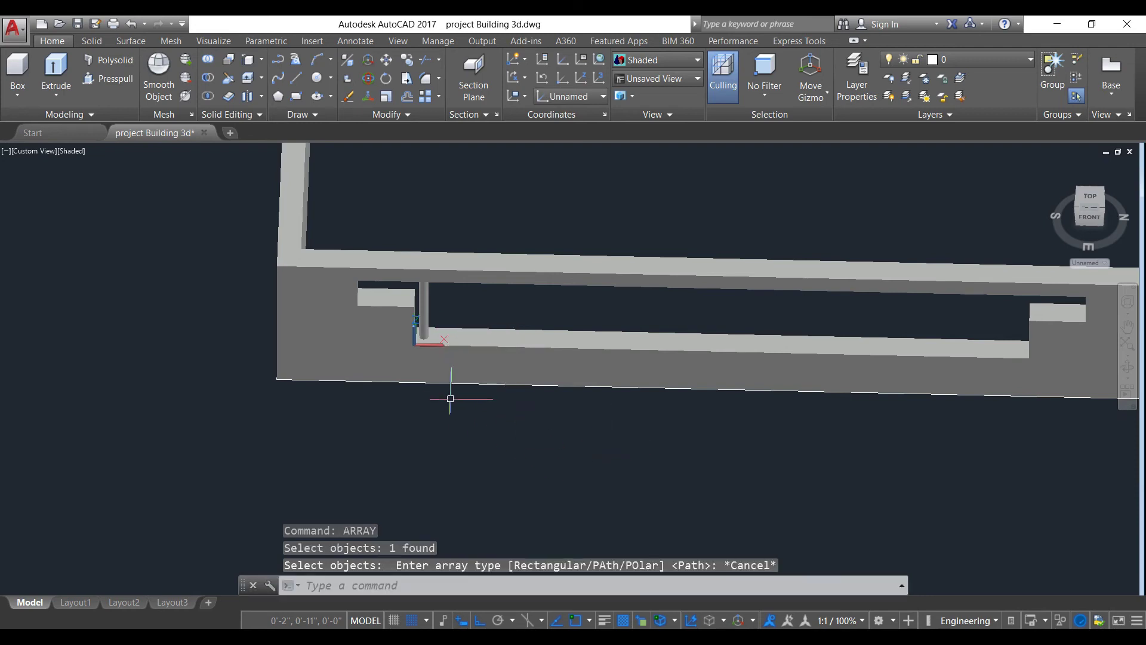
- Draw a path line along the middle of the lowest ledge, from the bar's base centre to the ledge's short edge at the far step
scroll(418, 397, "up", 5)
middle_click_drag(412, 399, 443, 563)
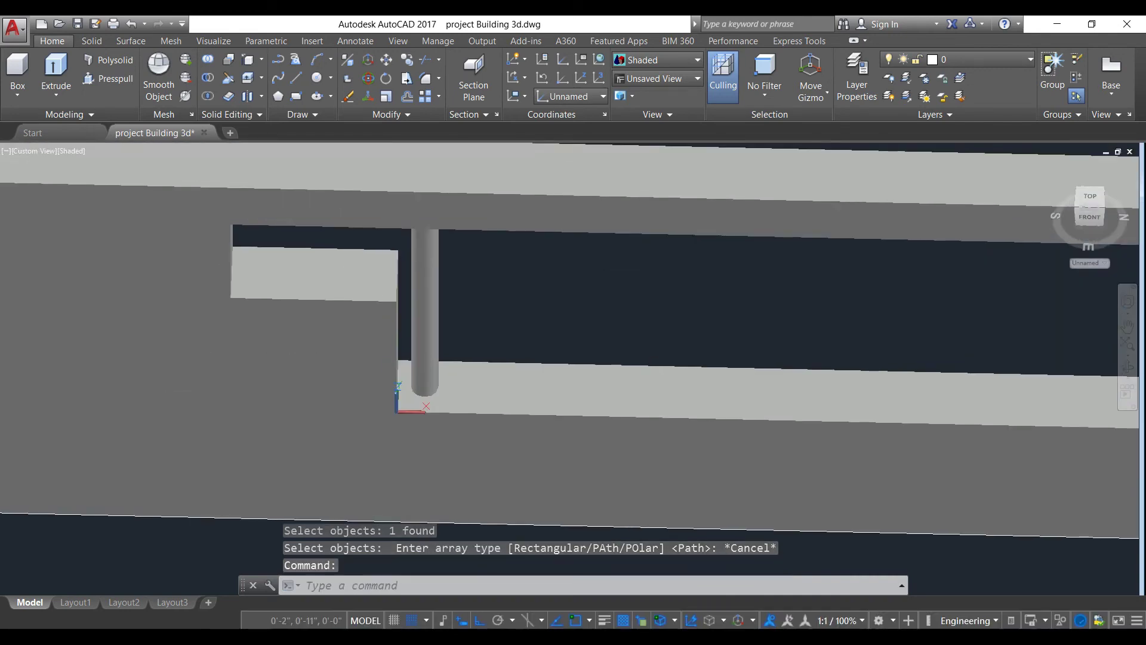
type("l")
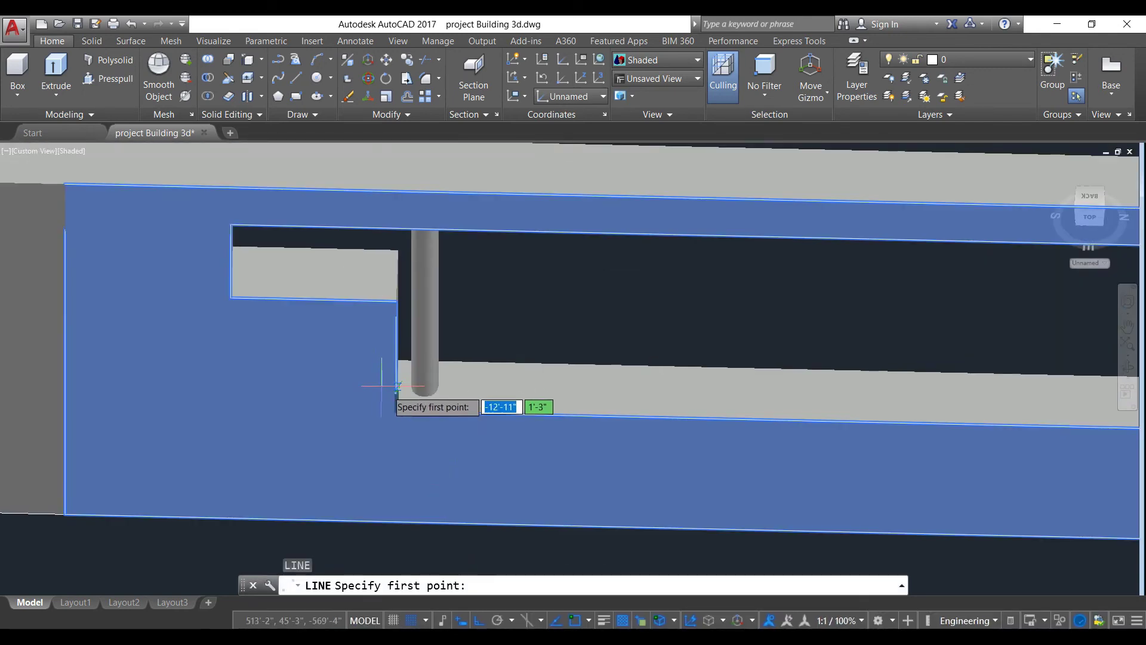
left_click(425, 387)
scroll(657, 388, "down", 4)
middle_click_drag(658, 388, 176, 394)
scroll(735, 415, "up", 5)
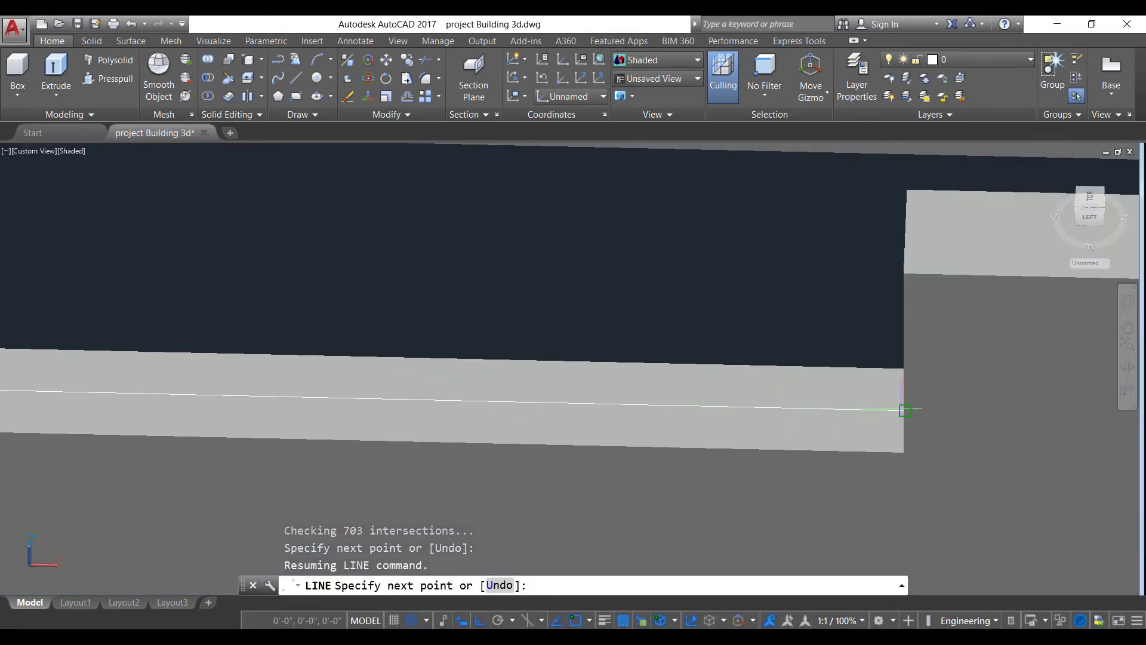
scroll(908, 423, "down", 6)
key("Escape")
- Array the round vertical bar along the new line on the ledge as an associative path array
scroll(209, 436, "up", 3)
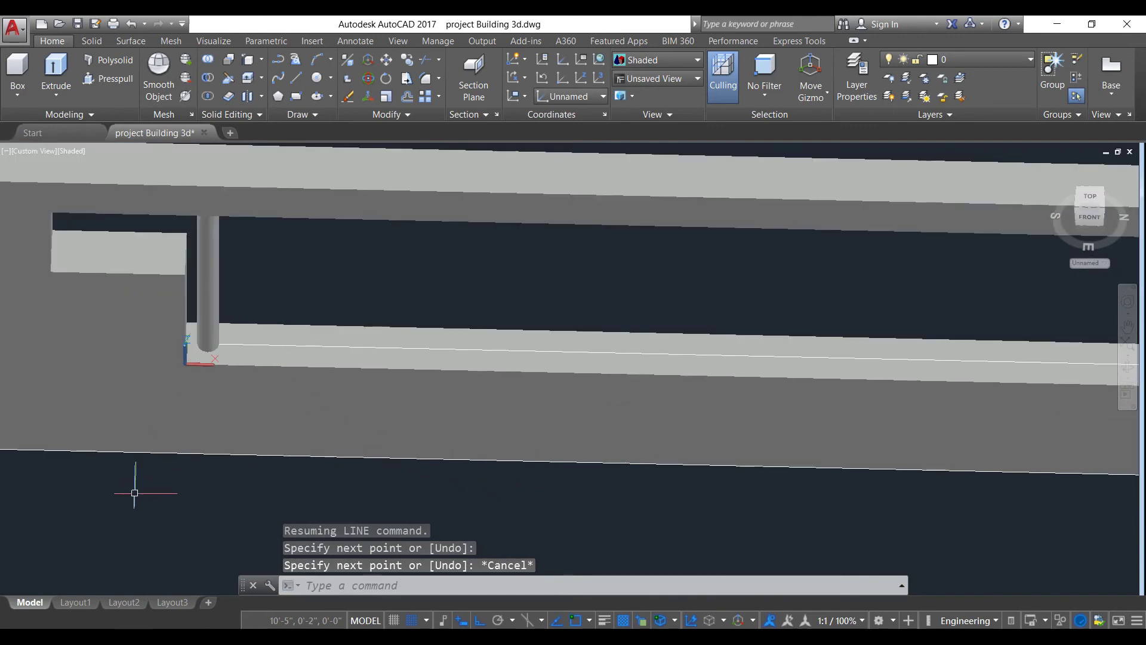
type("r")
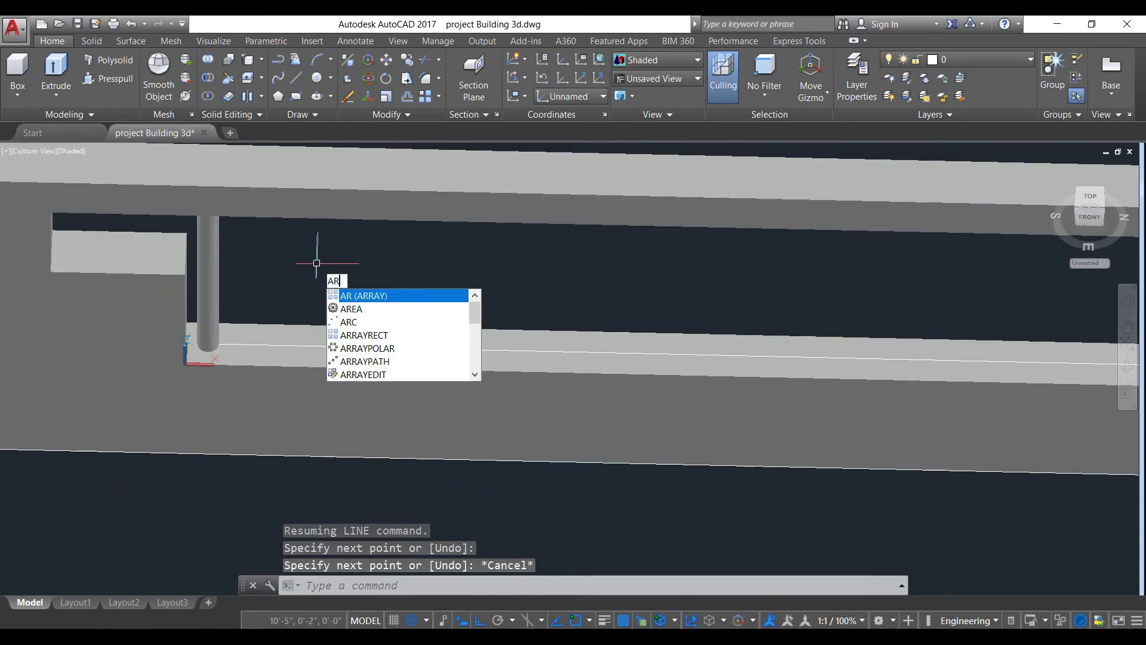
type("ay")
key("Return")
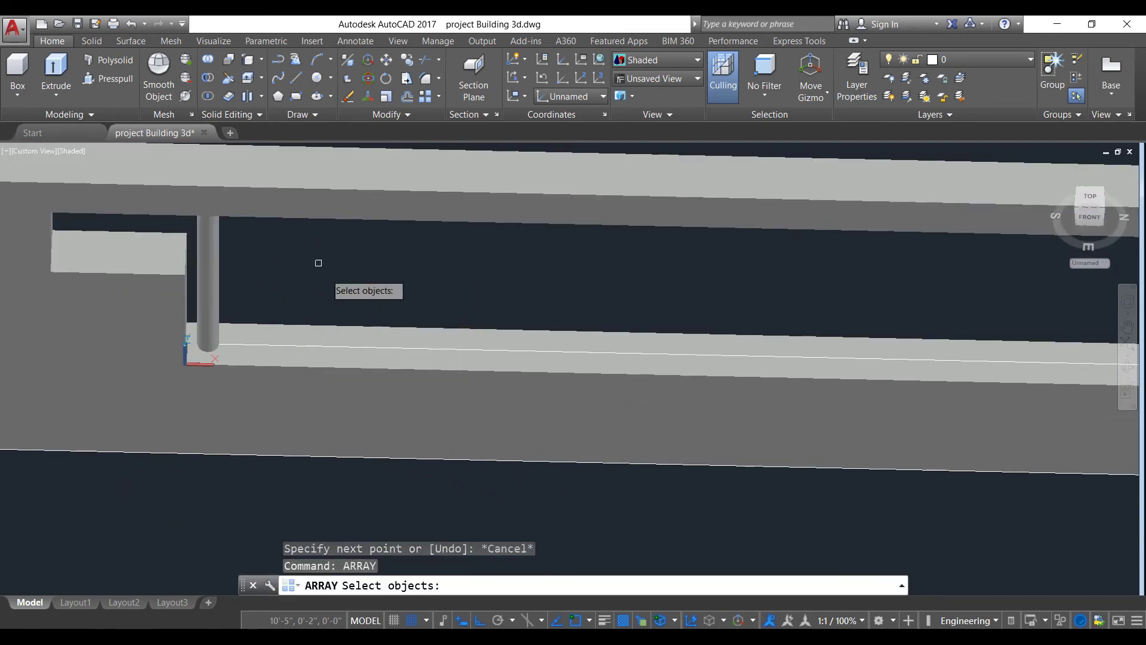
left_click(207, 272)
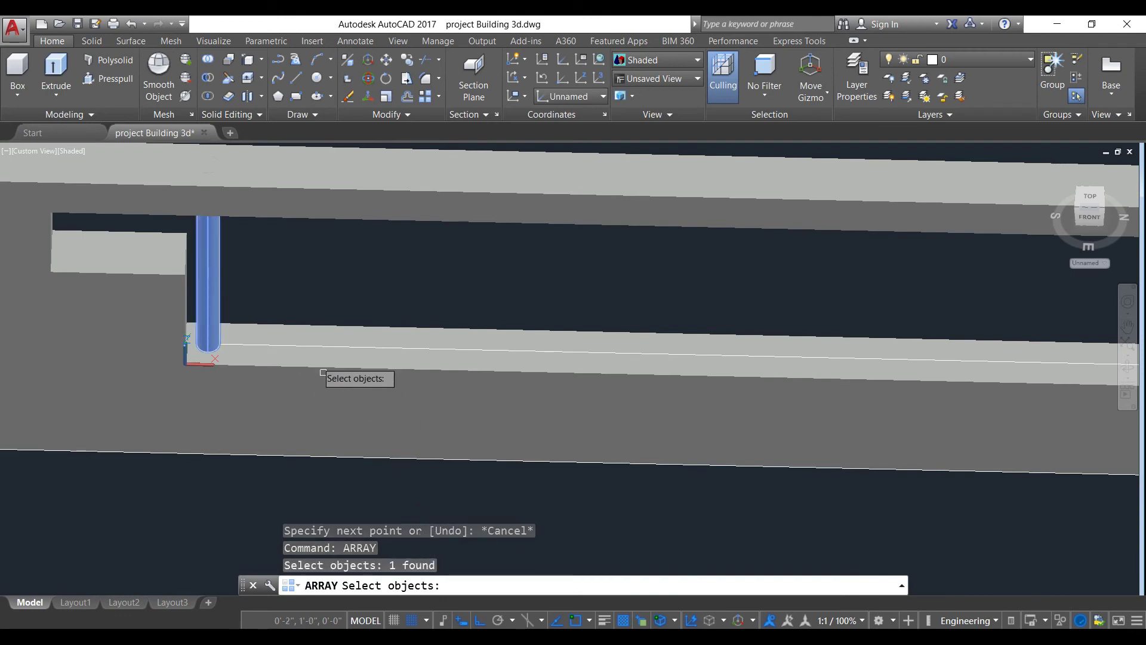
key("Return")
key("Return")
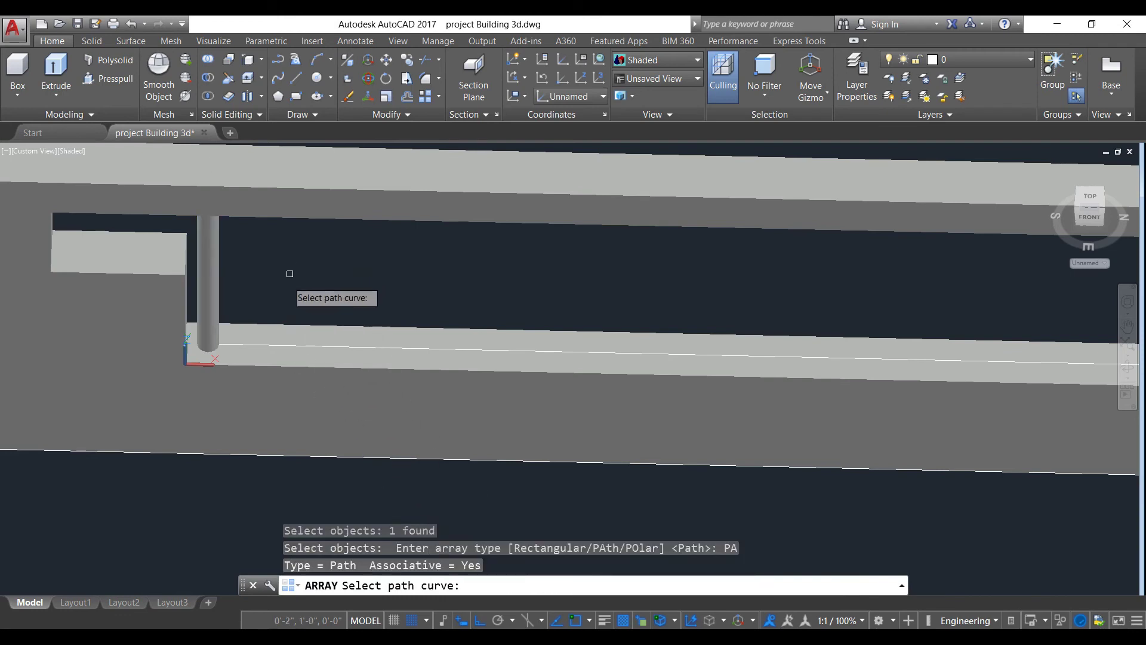
left_click(297, 342)
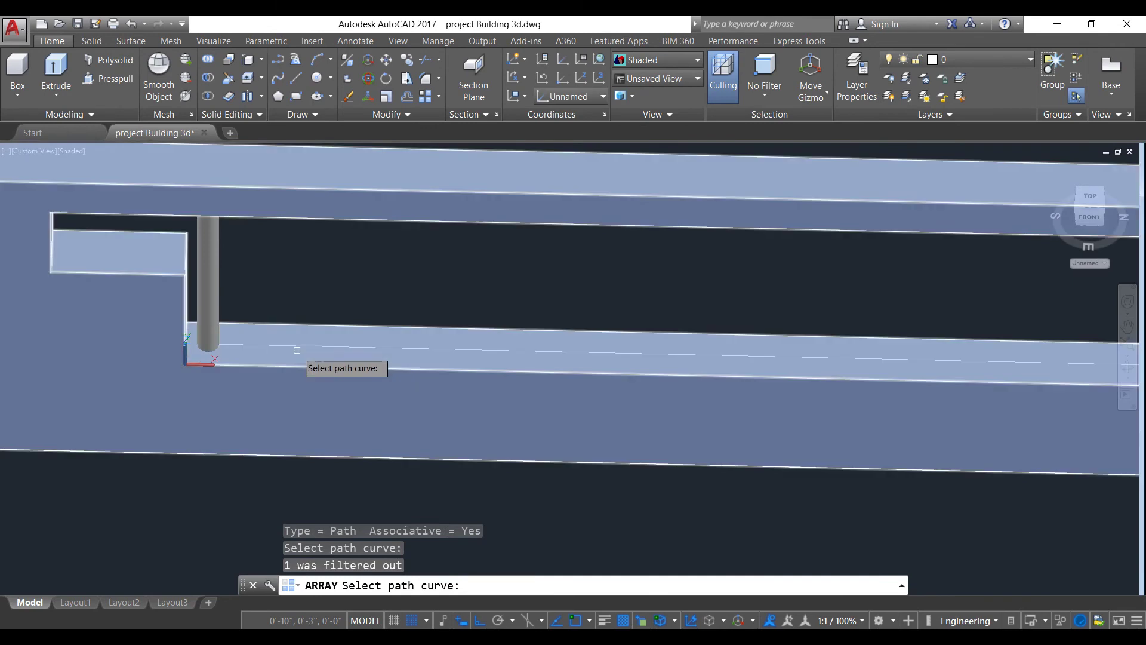
left_click(297, 343)
left_click(299, 349)
left_click(345, 415)
- Set the spacing between the arrayed bars to 5" and finish the array
scroll(343, 406, "down", 2)
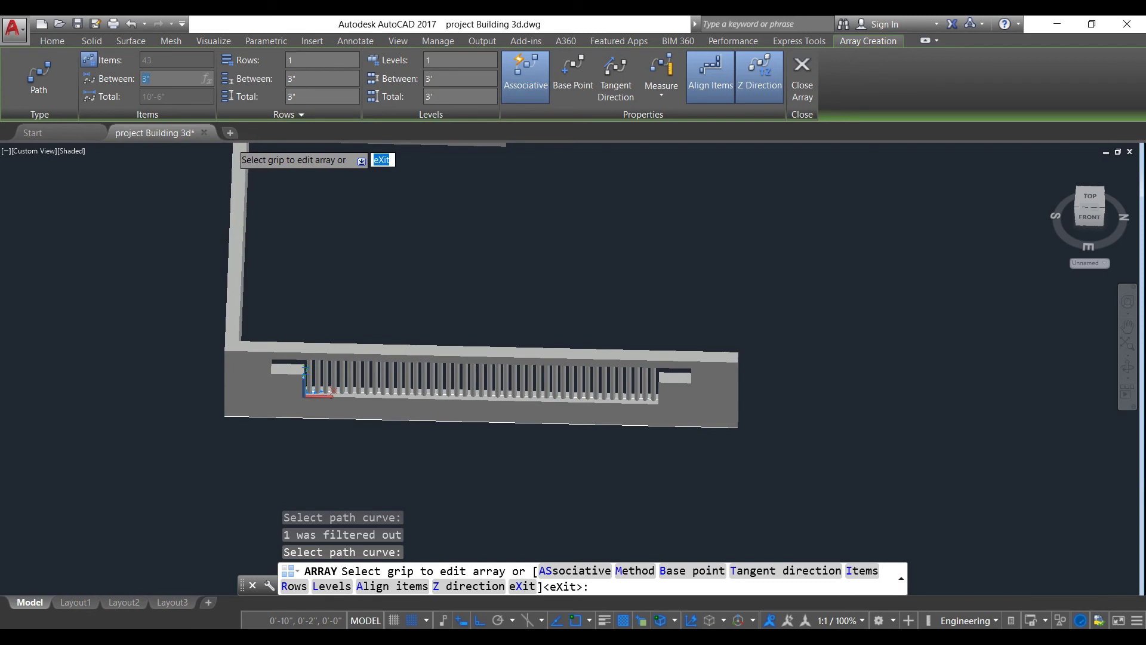
key("Return")
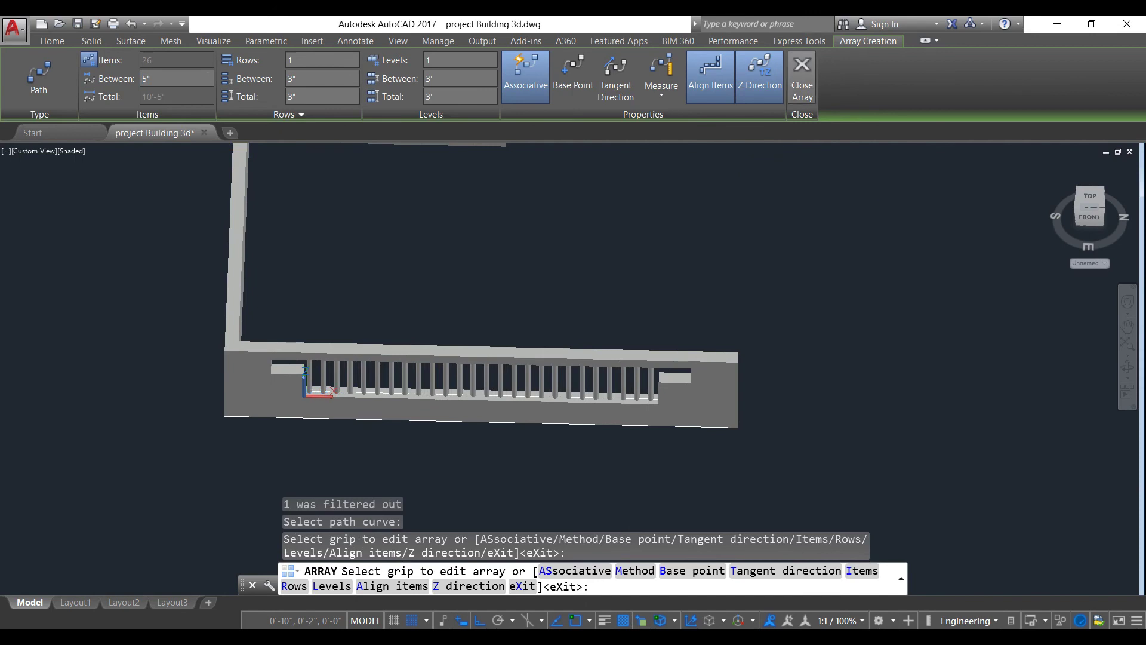
left_click(802, 72)
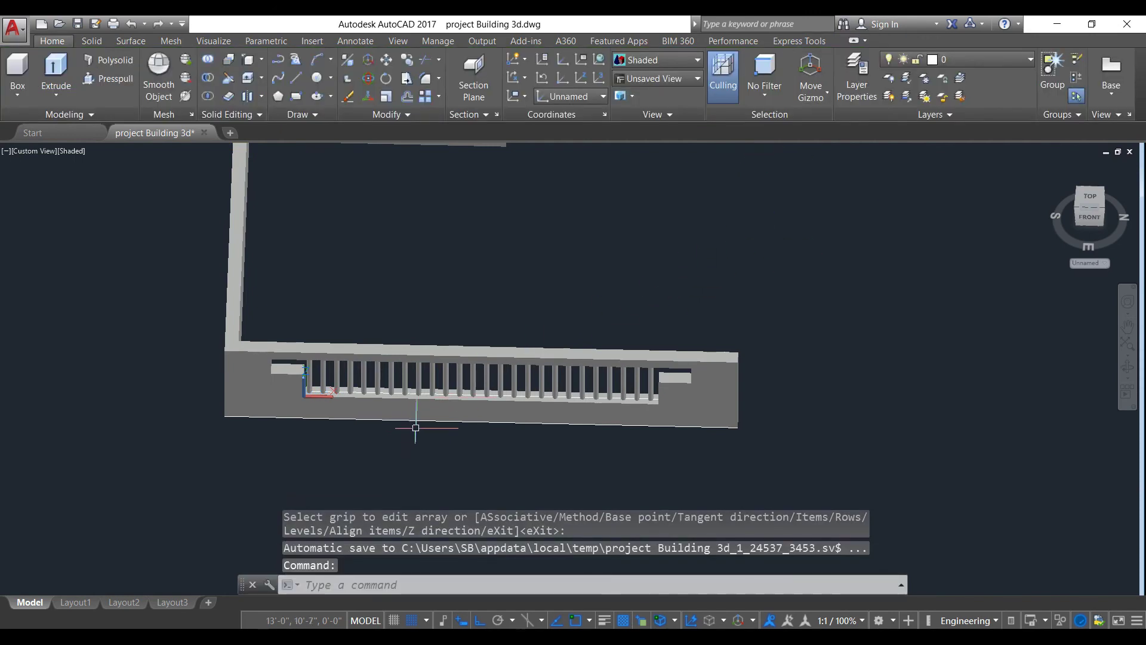
- Erase the helper path line running through the bars' bases along the ledge
scroll(442, 426, "up", 2)
scroll(710, 382, "up", 4)
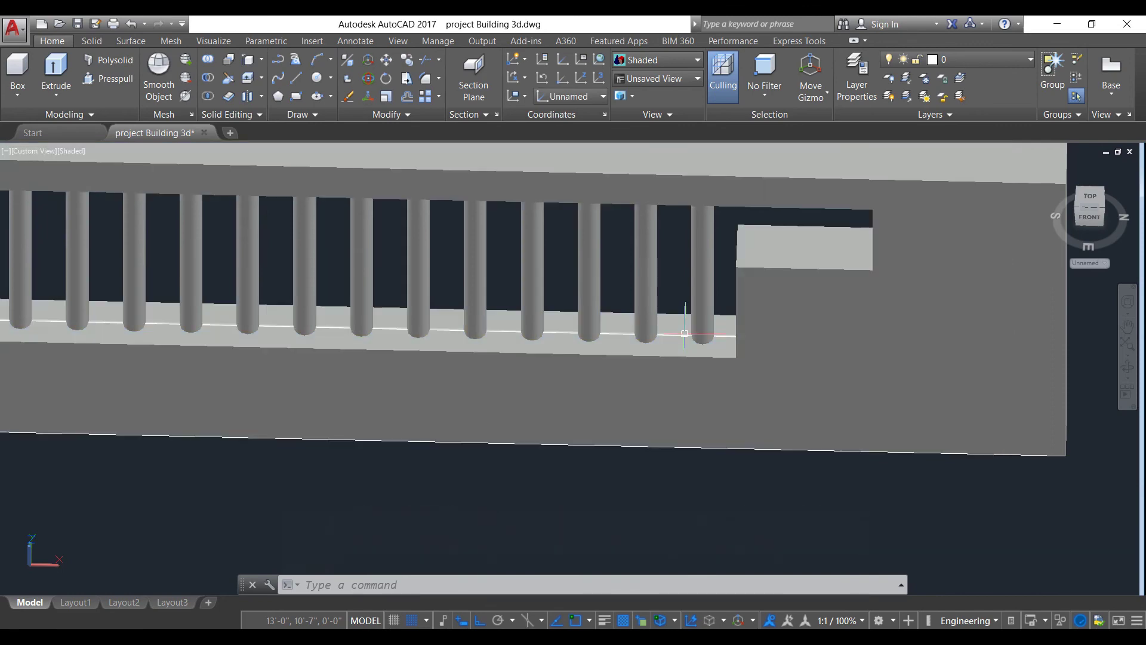
left_click(681, 338)
left_click(719, 405)
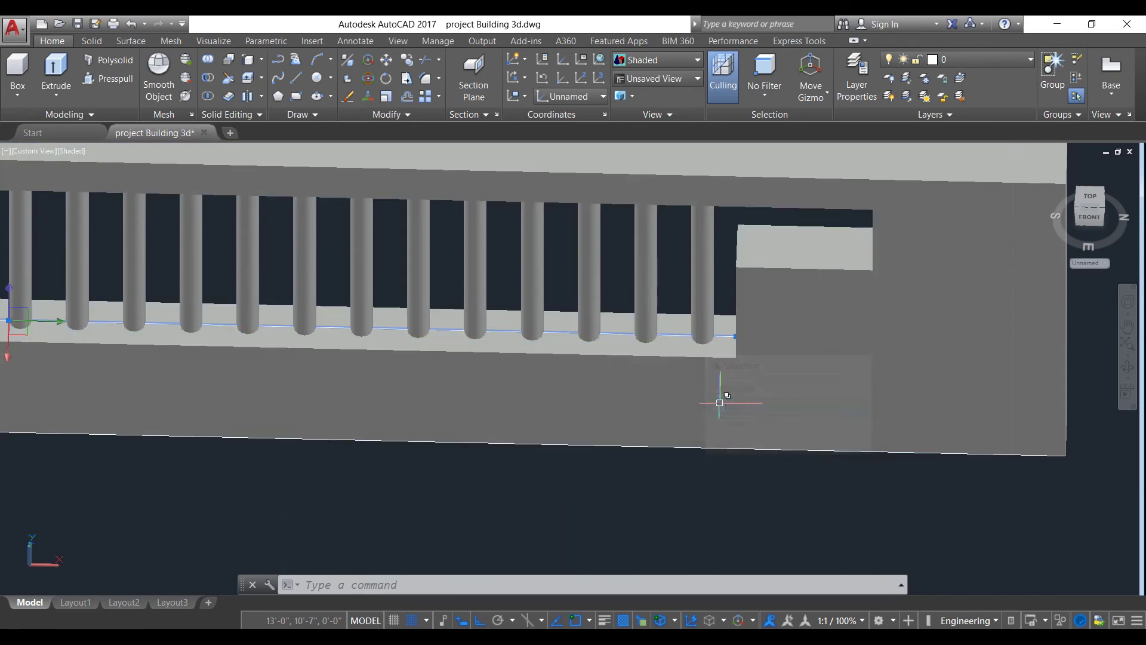
type("e")
key("Return")
- Offset the adjoining enclosure wall's two vertical edge lines 1' inward on its outer face
scroll(692, 409, "down", 5)
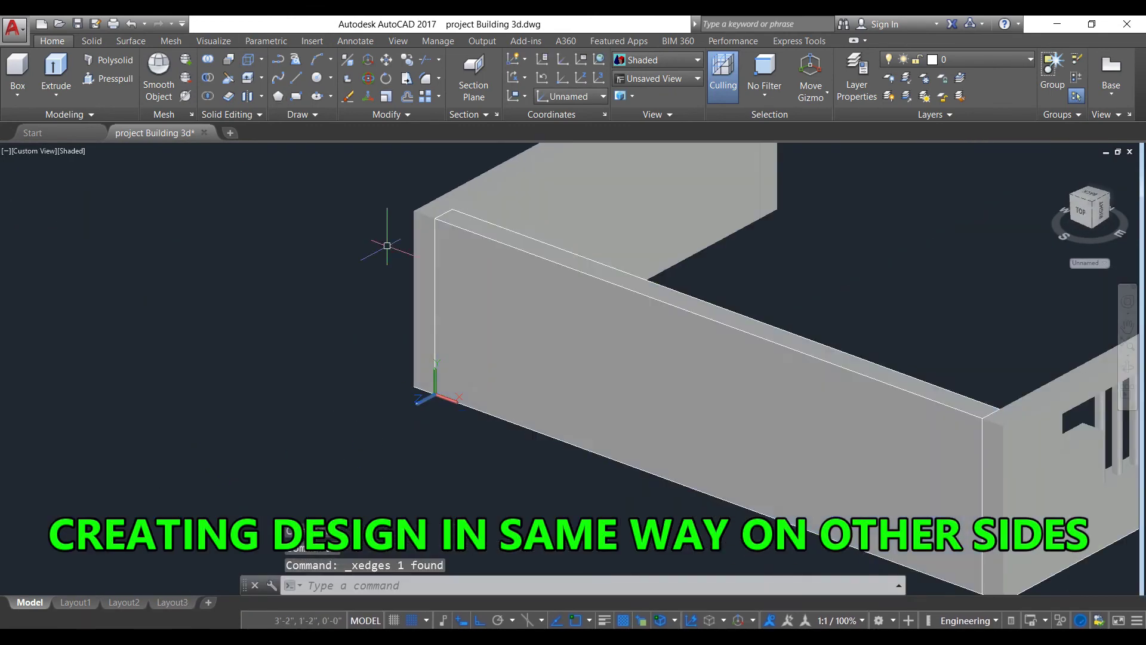
type("o")
key("Return")
type("1'")
key("Return")
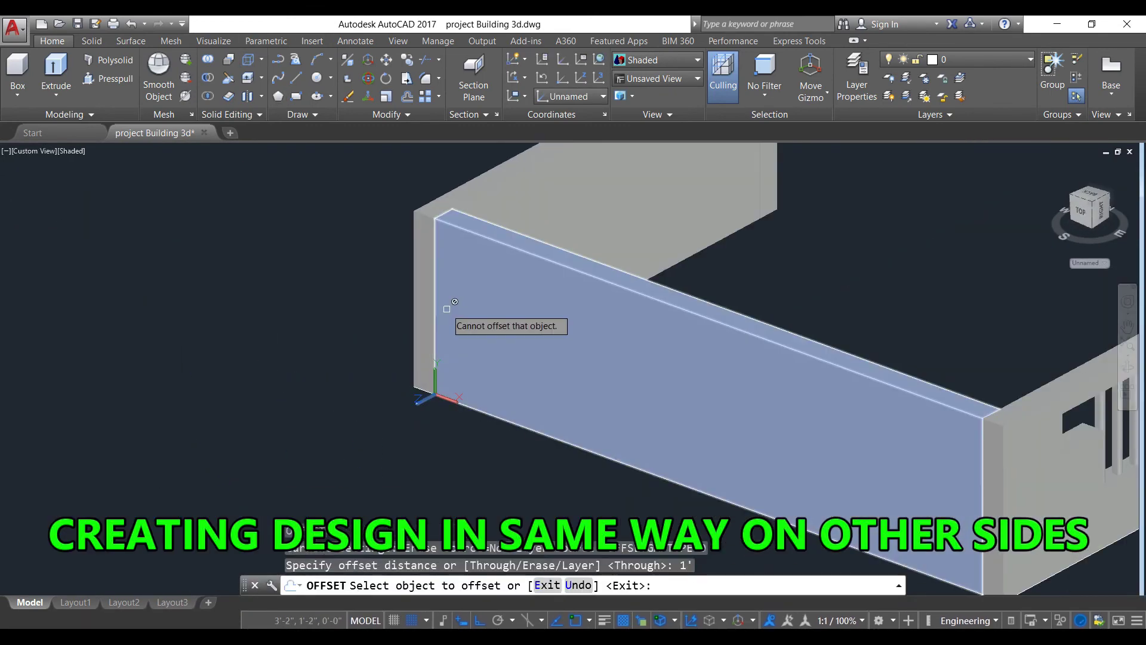
left_click(435, 309)
left_click(460, 313)
left_click(982, 447)
left_click(885, 384)
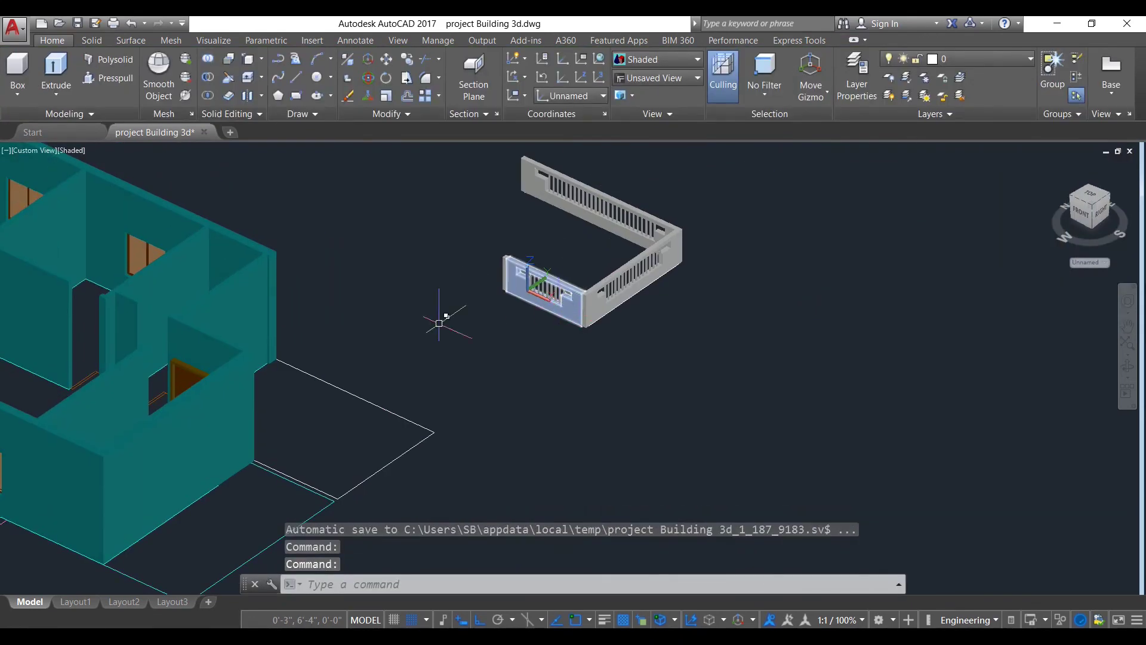
- Leave the bar array on the last enclosure wall and reset the UCS to World
key("Escape")
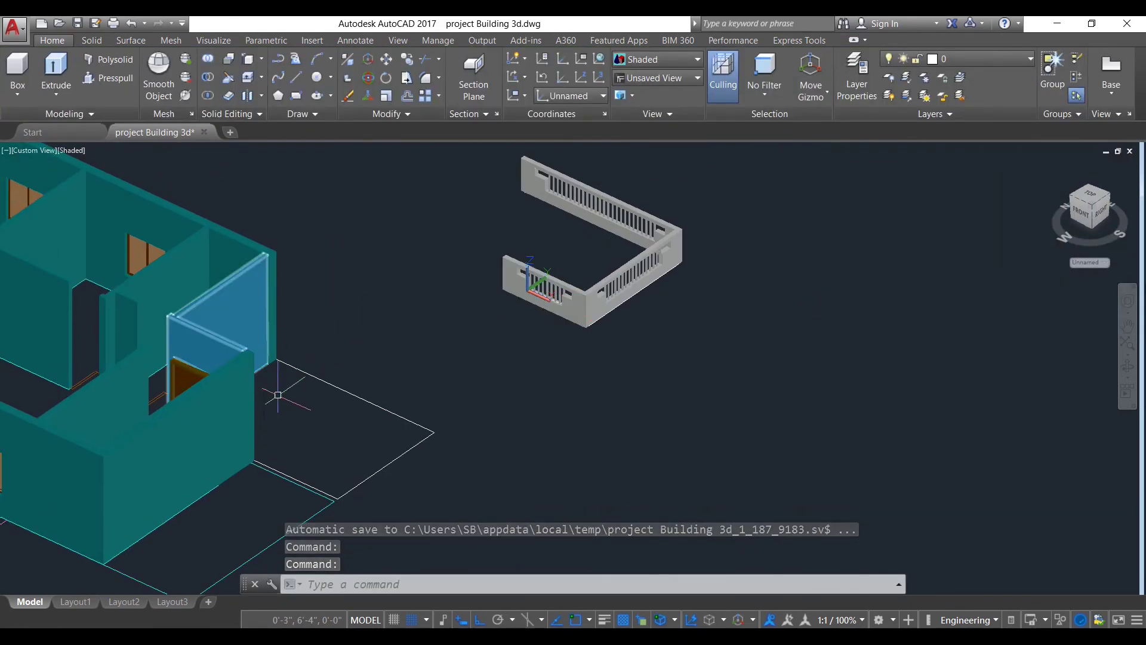
scroll(622, 376, "down", 2)
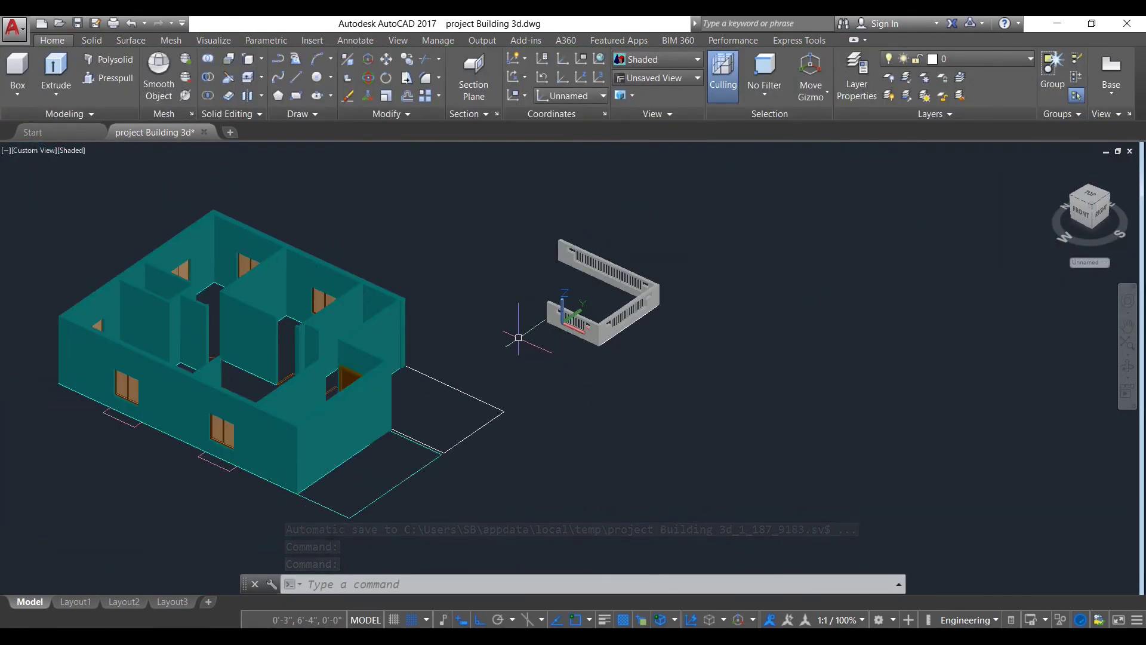
middle_click_drag(699, 312, 432, 280, "shift")
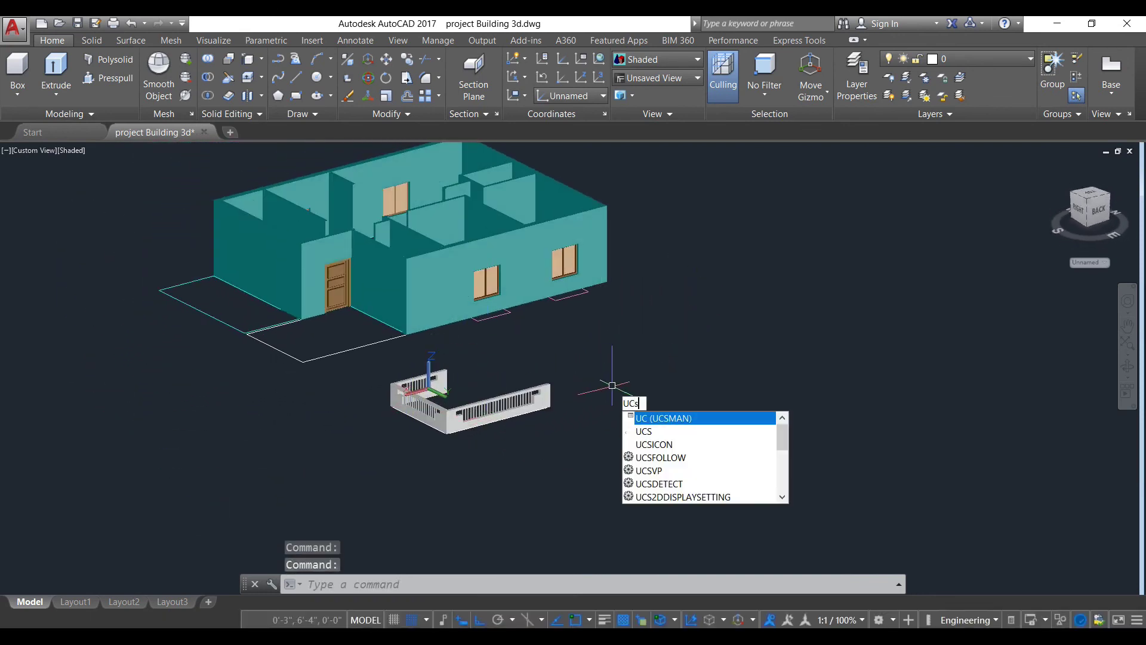
key("Return")
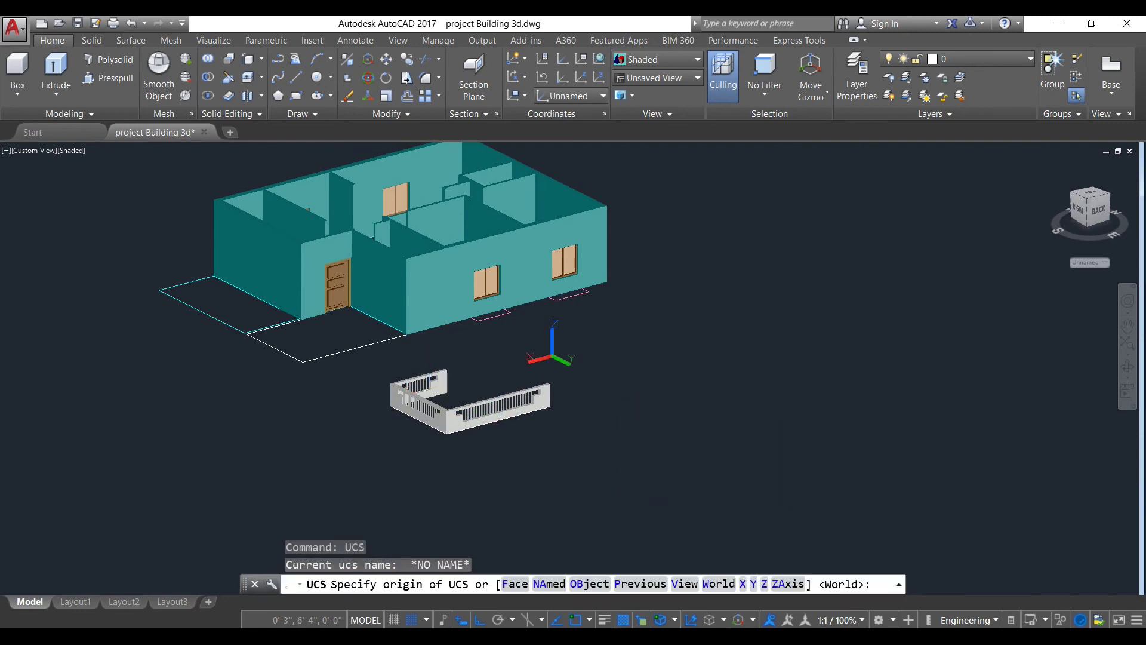
key("Return")
- Move the whole three-sided enclosure by the bottom corner of its long wall's free end to the base of the building's front corner
scroll(437, 365, "up", 3)
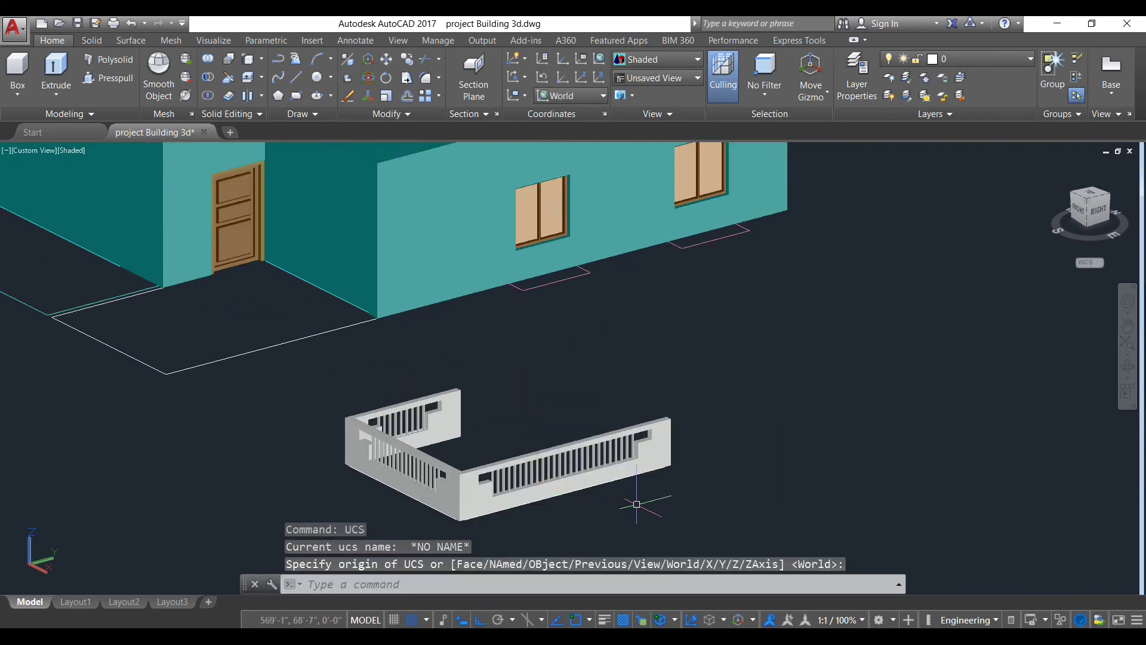
left_click(685, 499)
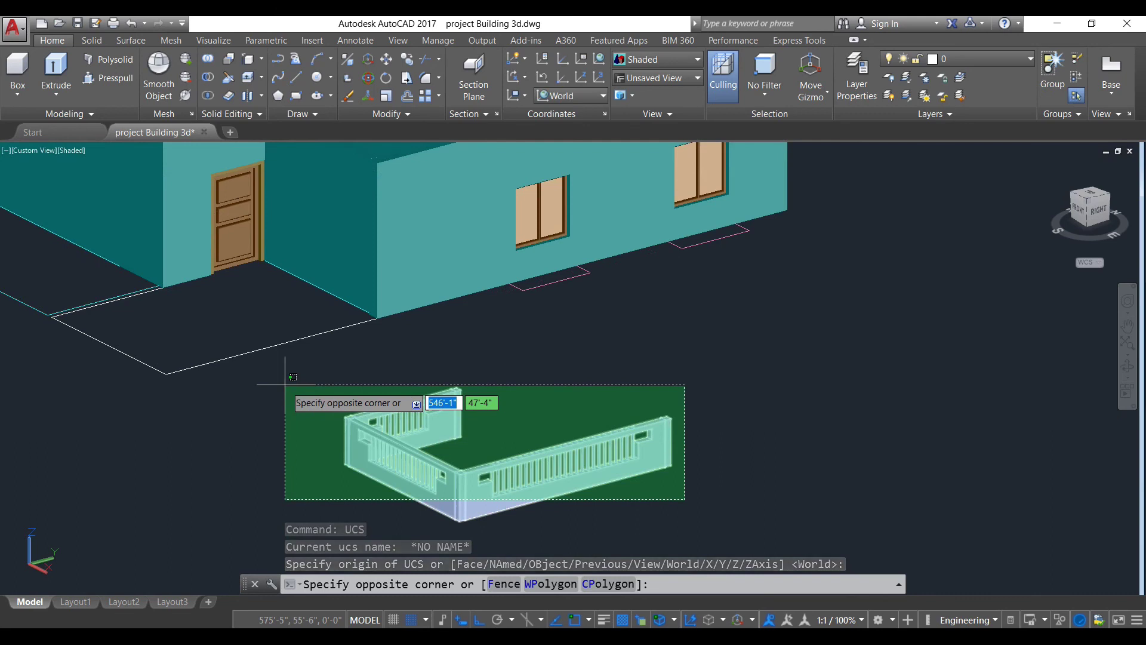
left_click(286, 385)
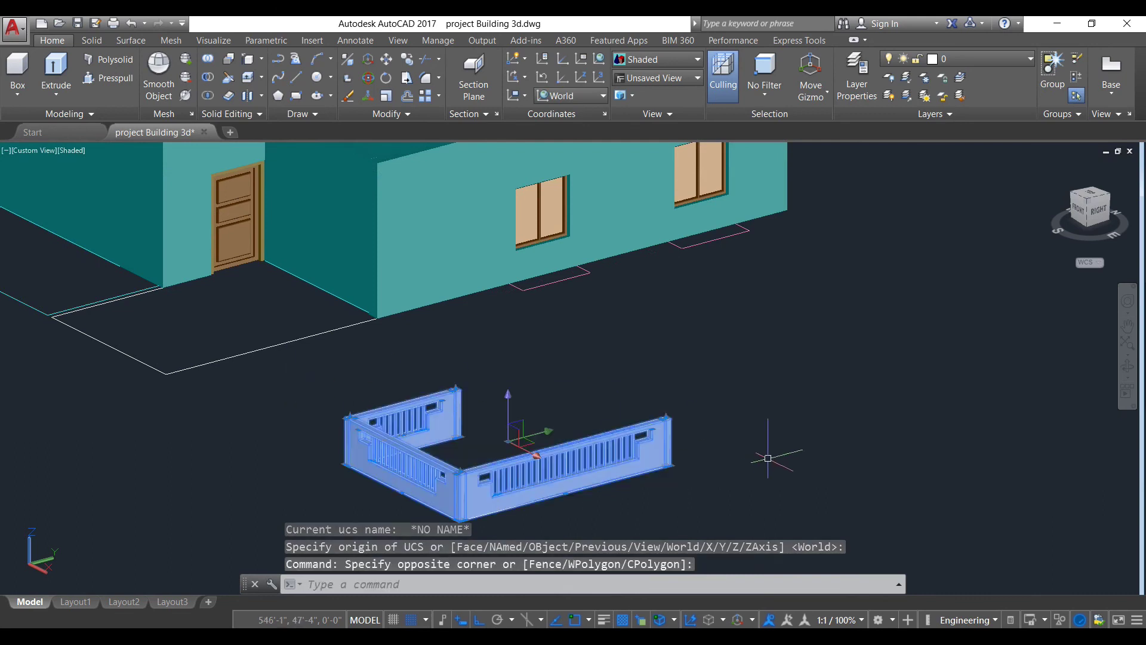
key("Return")
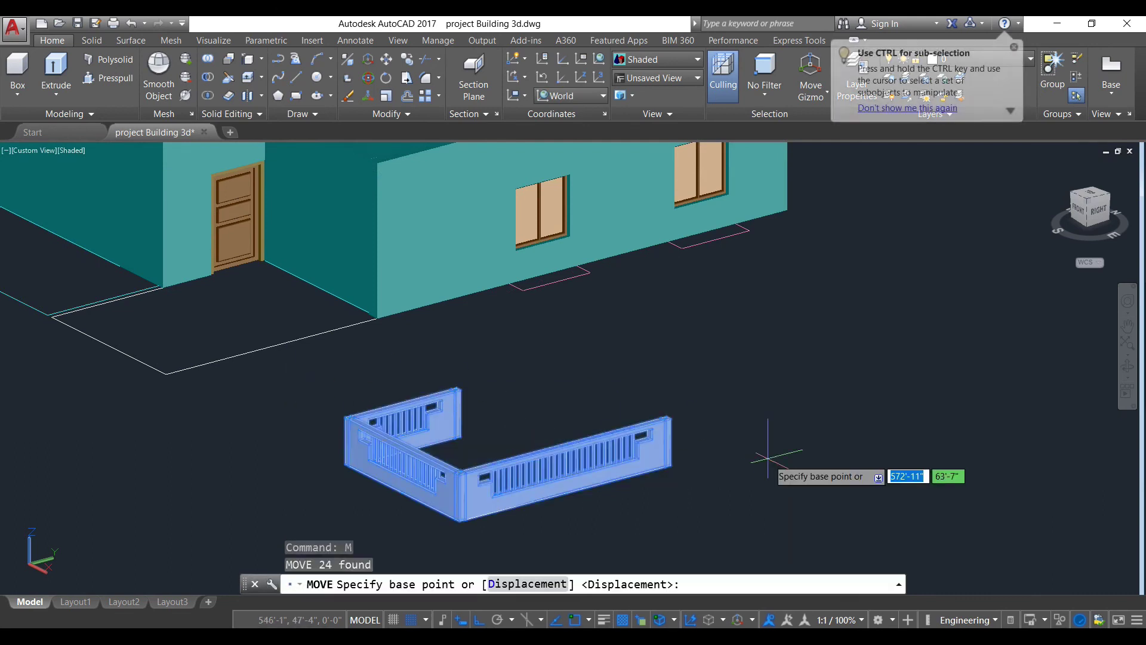
scroll(662, 489, "up", 3)
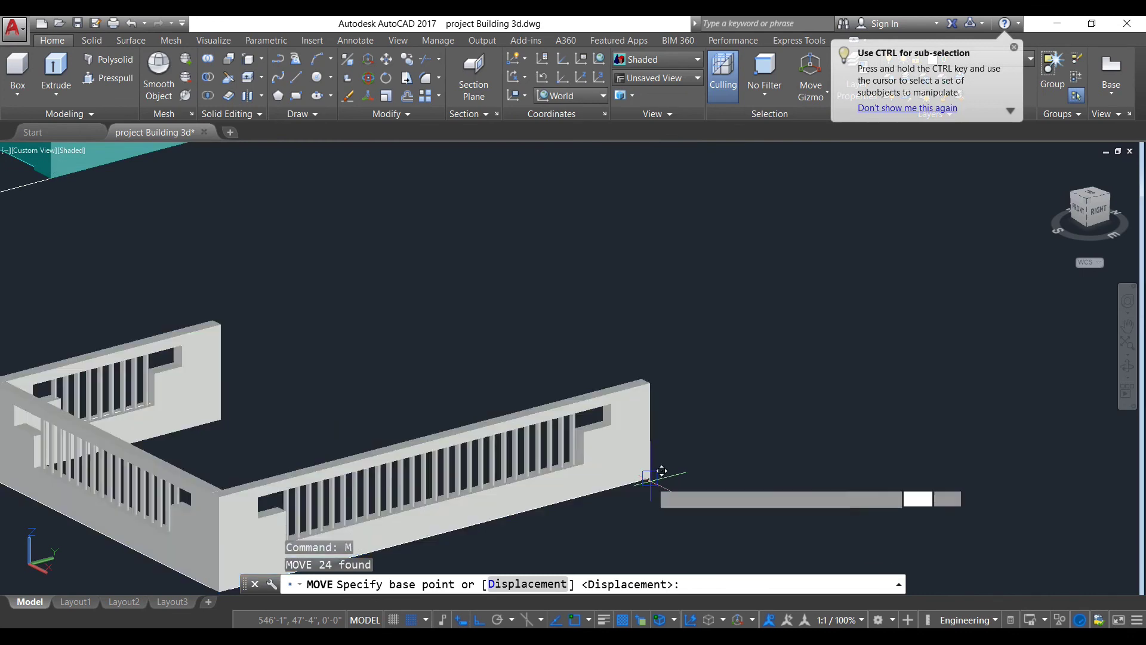
left_click(656, 485)
scroll(631, 334, "down", 4)
middle_click_drag(612, 463, 620, 512)
scroll(254, 428, "up", 5)
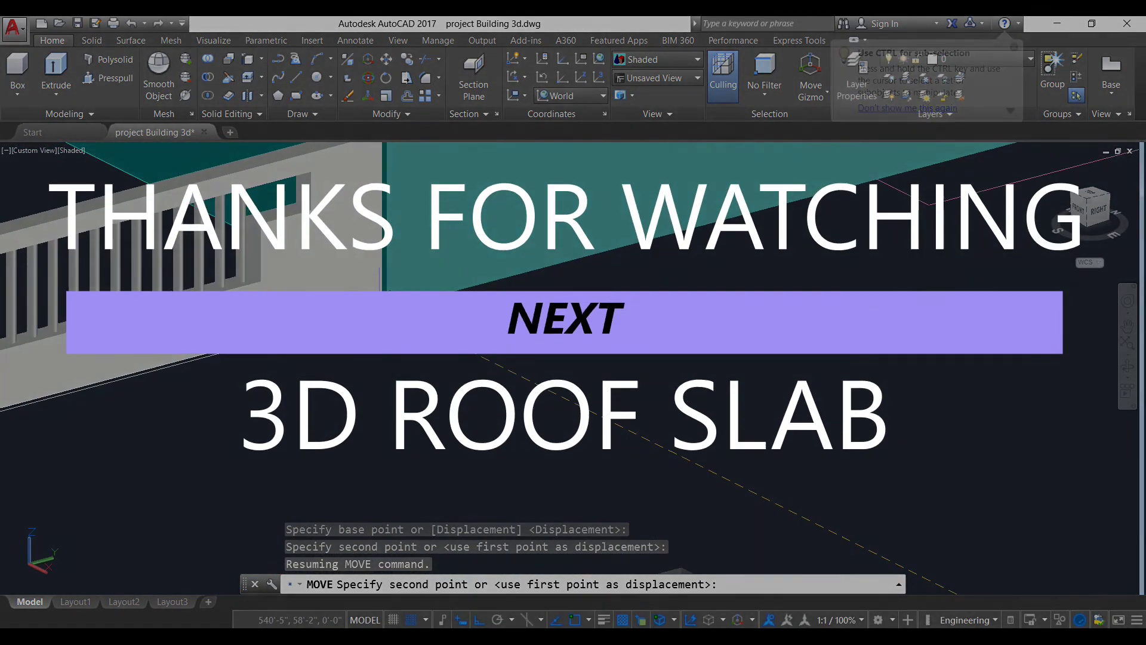
left_click(376, 301)
scroll(549, 368, "down", 3)
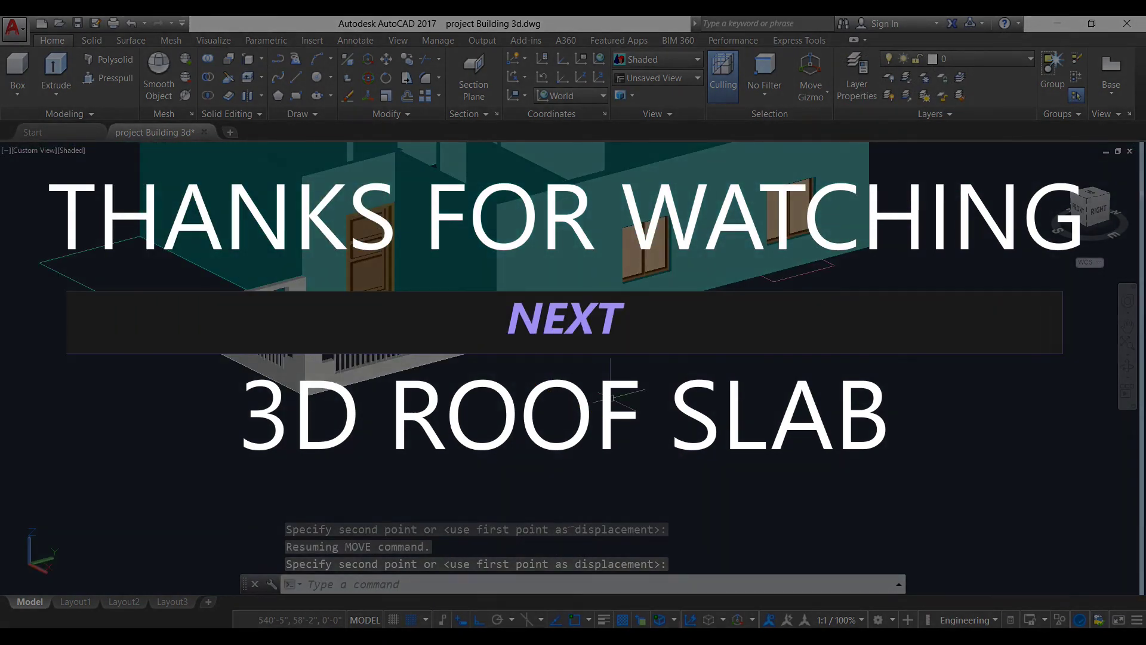
scroll(649, 414, "down", 4)
scroll(633, 405, "up", 5)
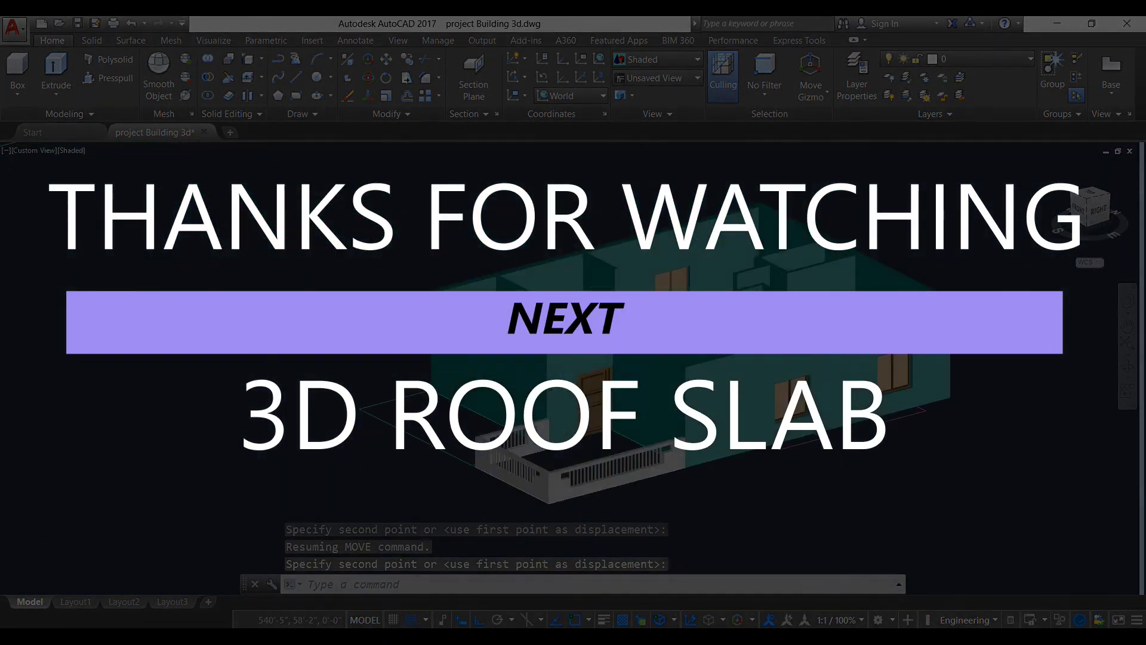